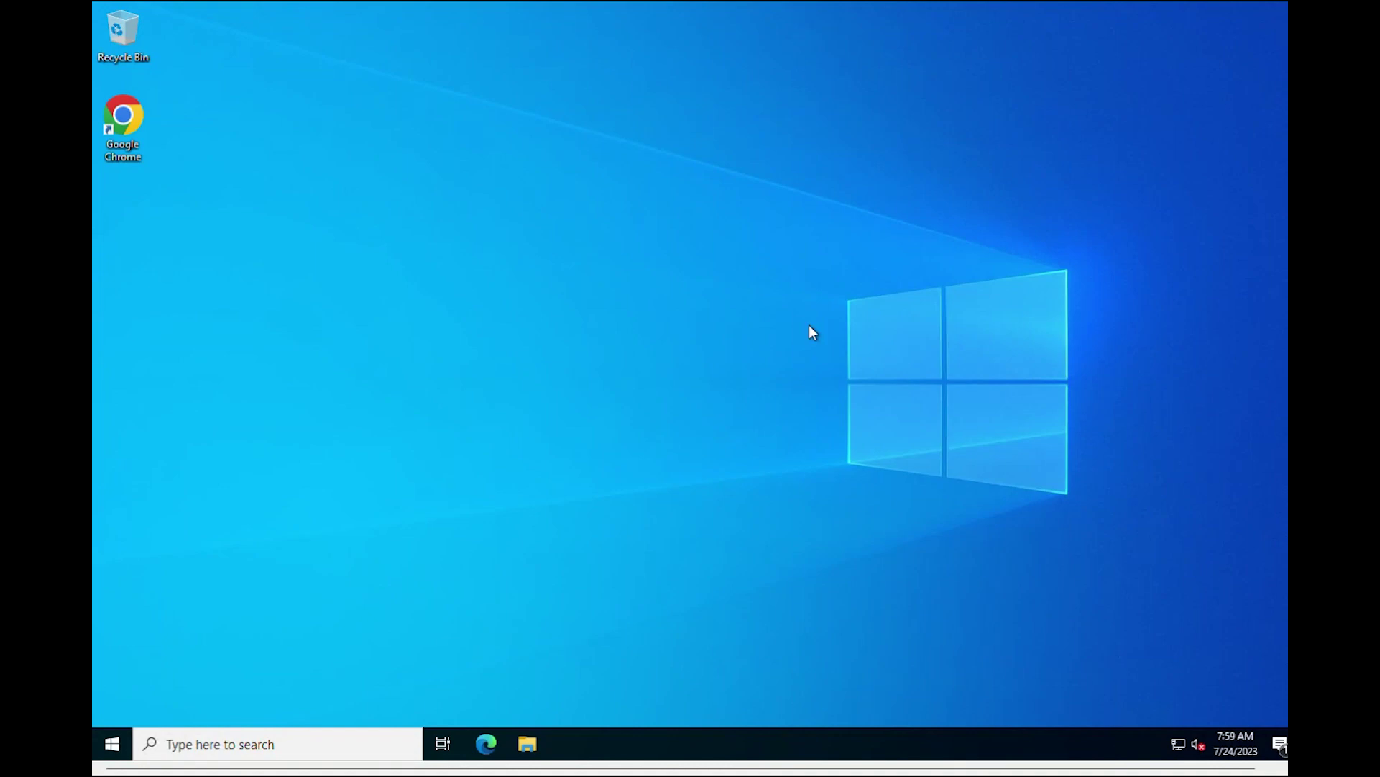
# Step: Launch Chrome and load the Apache Lounge download page at apachelounge.com/download
pyautogui.doubleClick(124, 143)
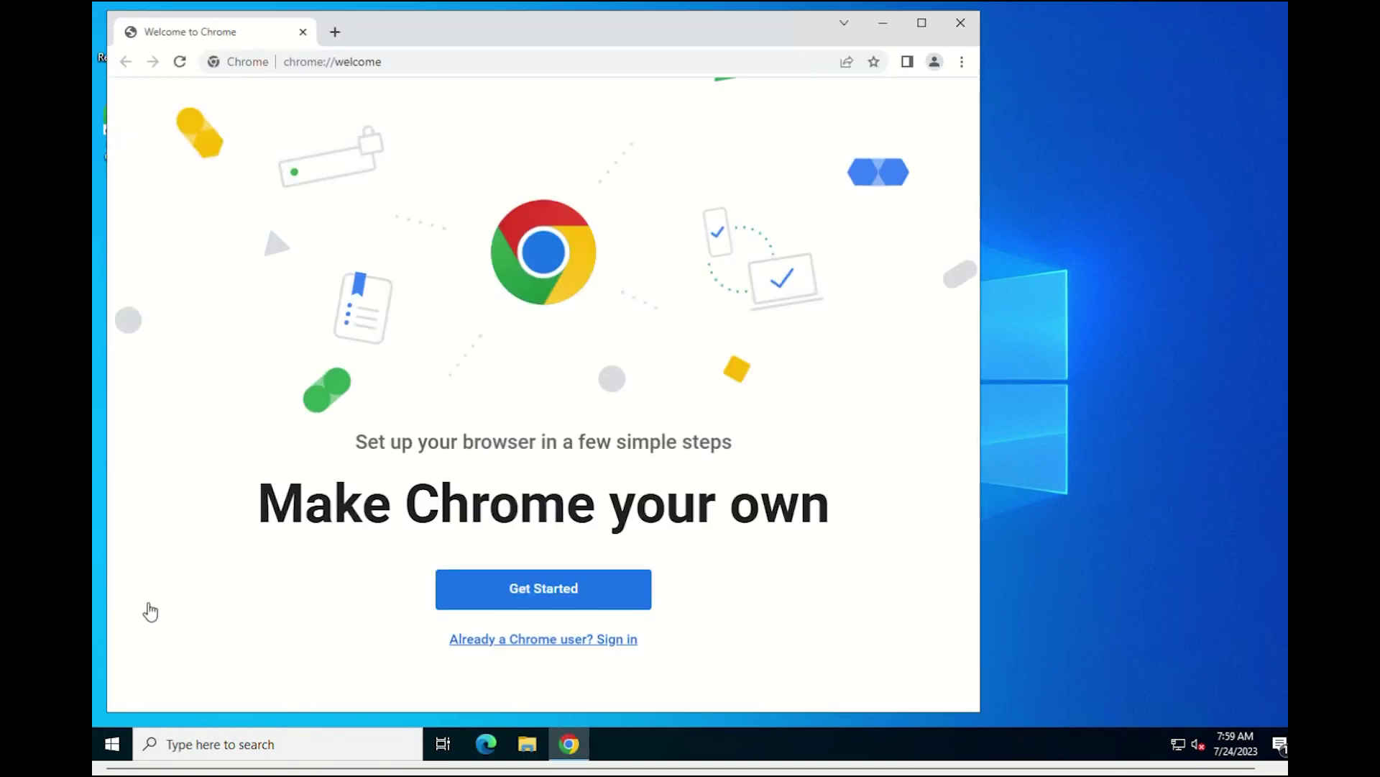
pyautogui.click(335, 32)
pyautogui.write('https://www.apachelounge.com/download/')
pyautogui.press('Return')
pyautogui.click(303, 32)
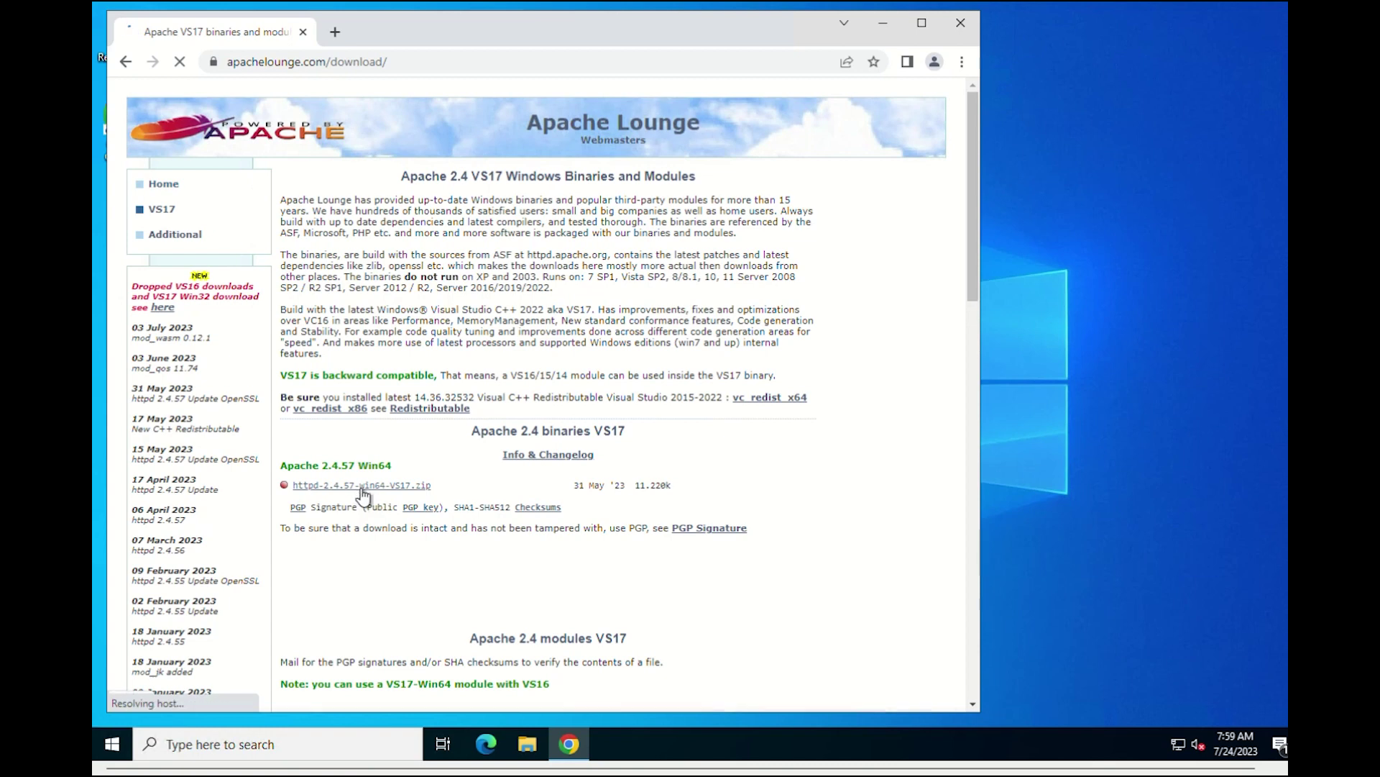
pyautogui.moveTo(980, 314); pyautogui.dragTo(1214, 340)
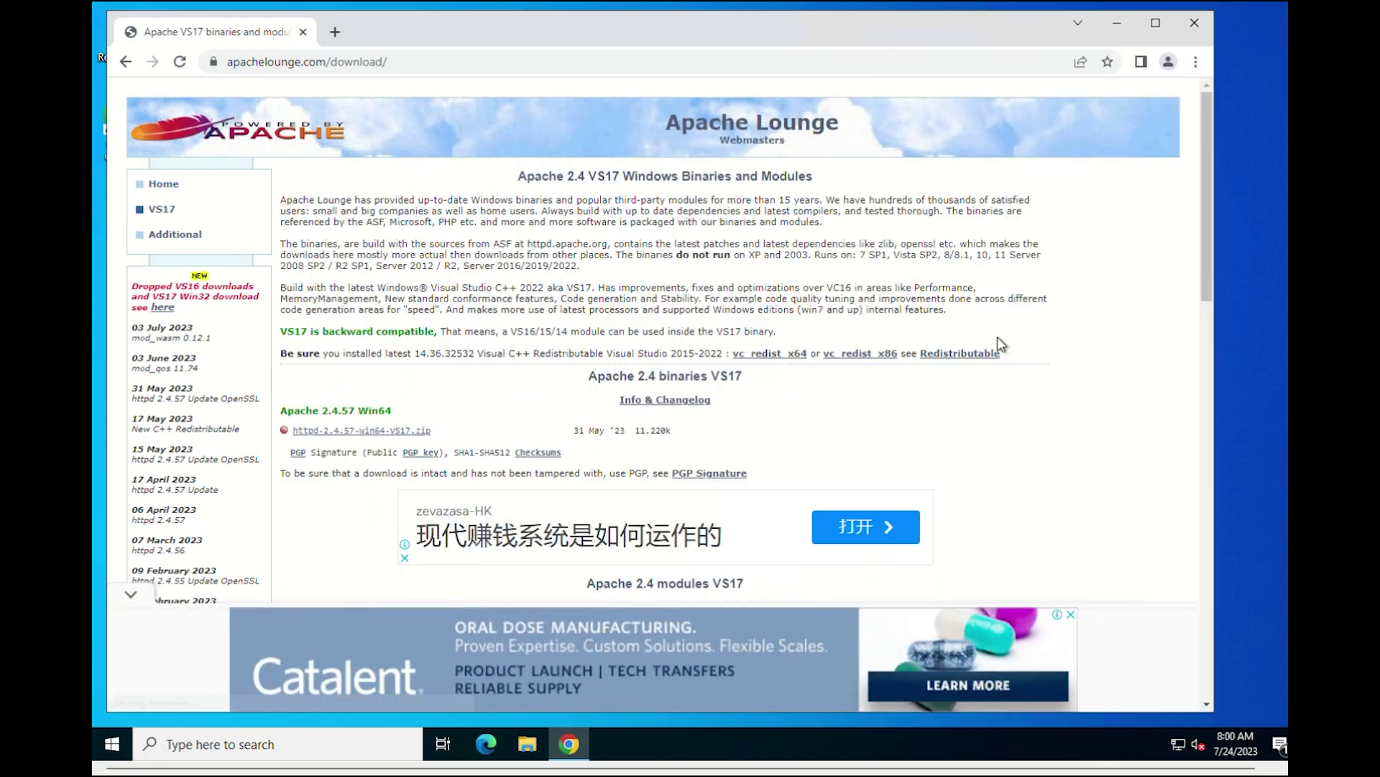
# Step: Download httpd-2.4.57-win64-VS17.zip and show it in its folder
pyautogui.click(373, 431)
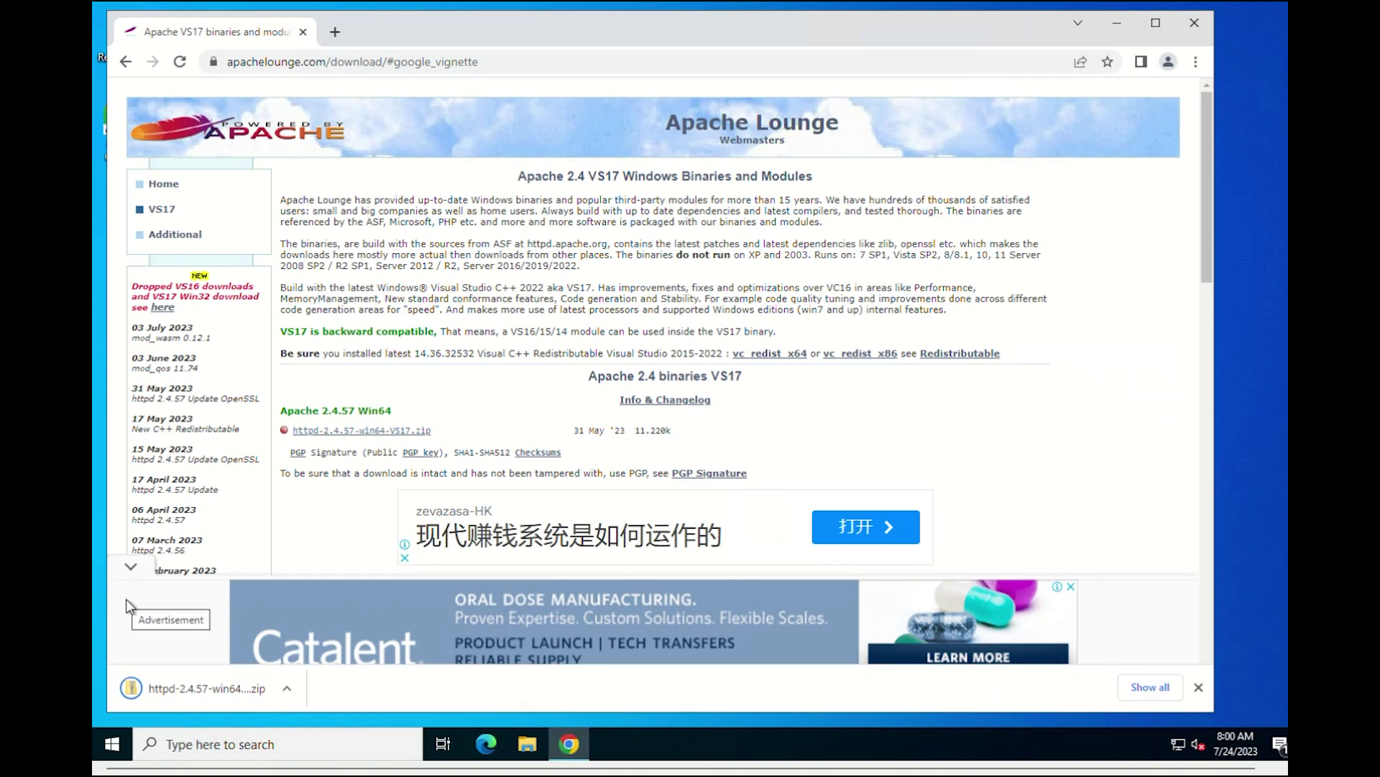
pyautogui.click(287, 689)
pyautogui.click(402, 630)
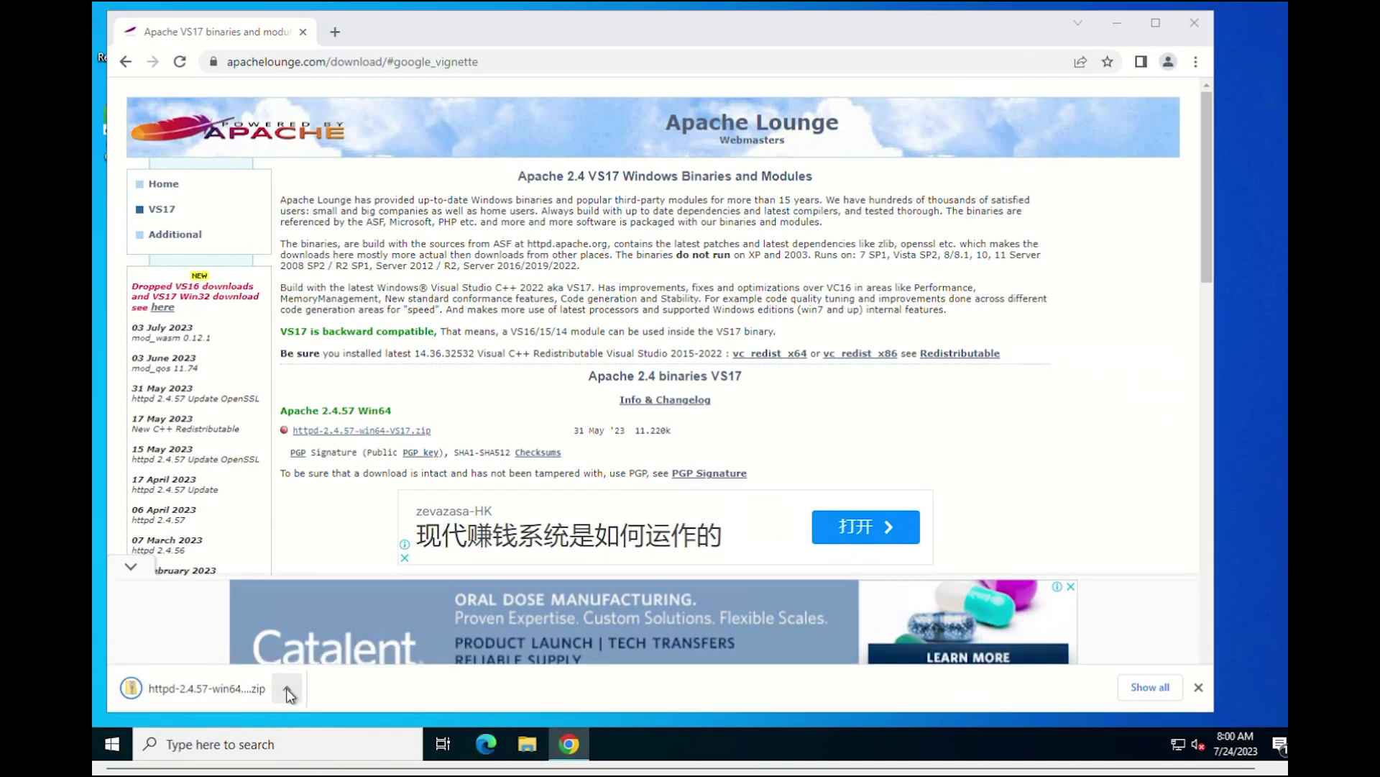
# Step: Extract the Apache zip from Downloads into Local Disk (C:)
pyautogui.click(304, 265)
pyautogui.rightClick(434, 266)
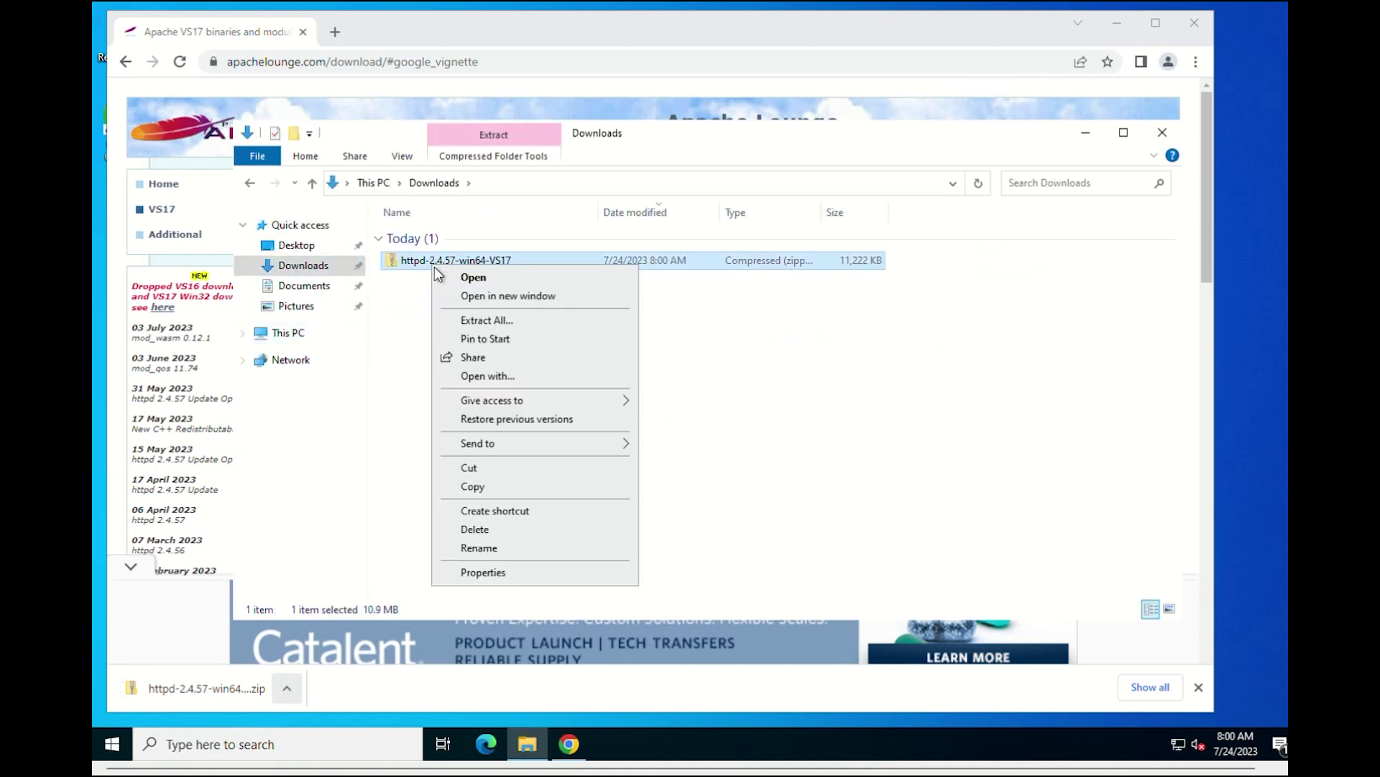
pyautogui.click(503, 320)
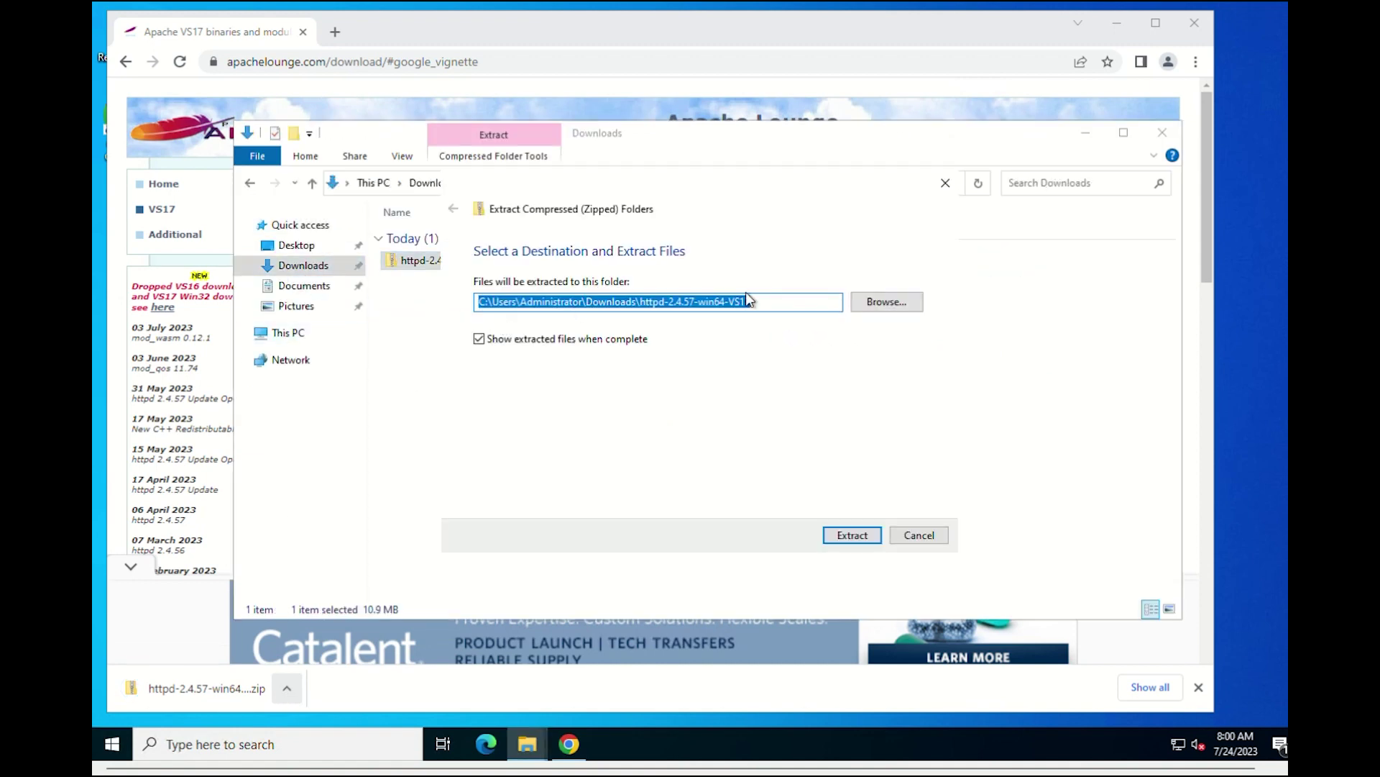
pyautogui.click(885, 302)
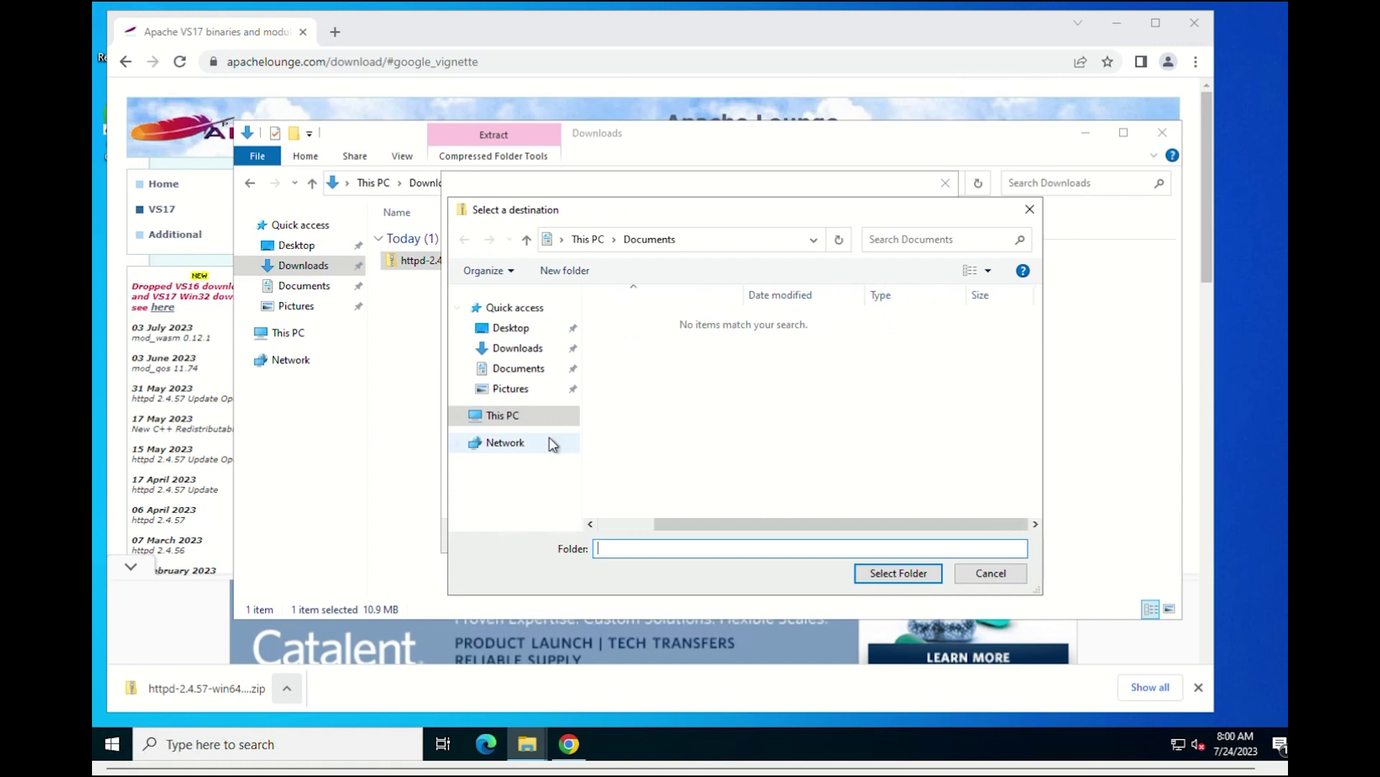
pyautogui.click(503, 415)
pyautogui.scroll(-2, 832, 502)
pyautogui.click(915, 486)
pyautogui.doubleClick(916, 487)
pyautogui.click(899, 573)
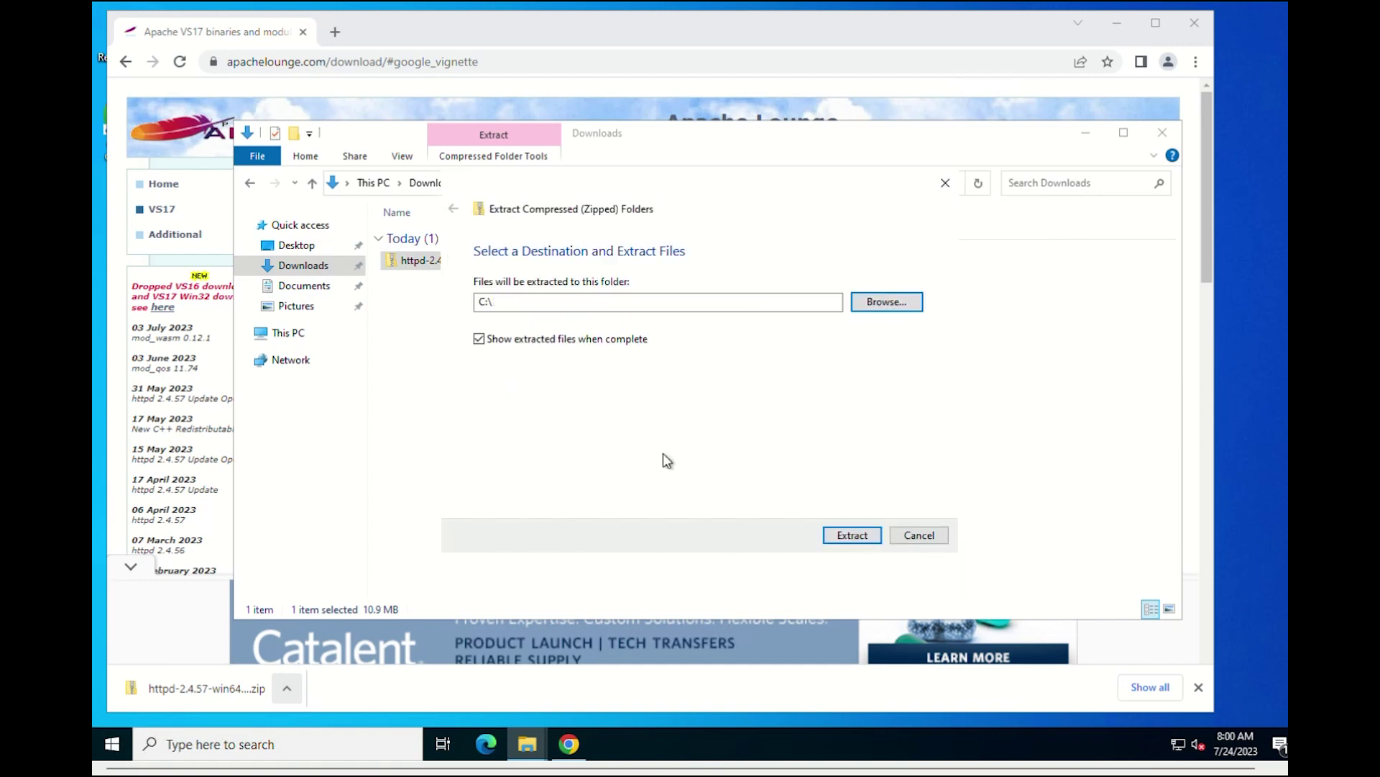
pyautogui.click(853, 536)
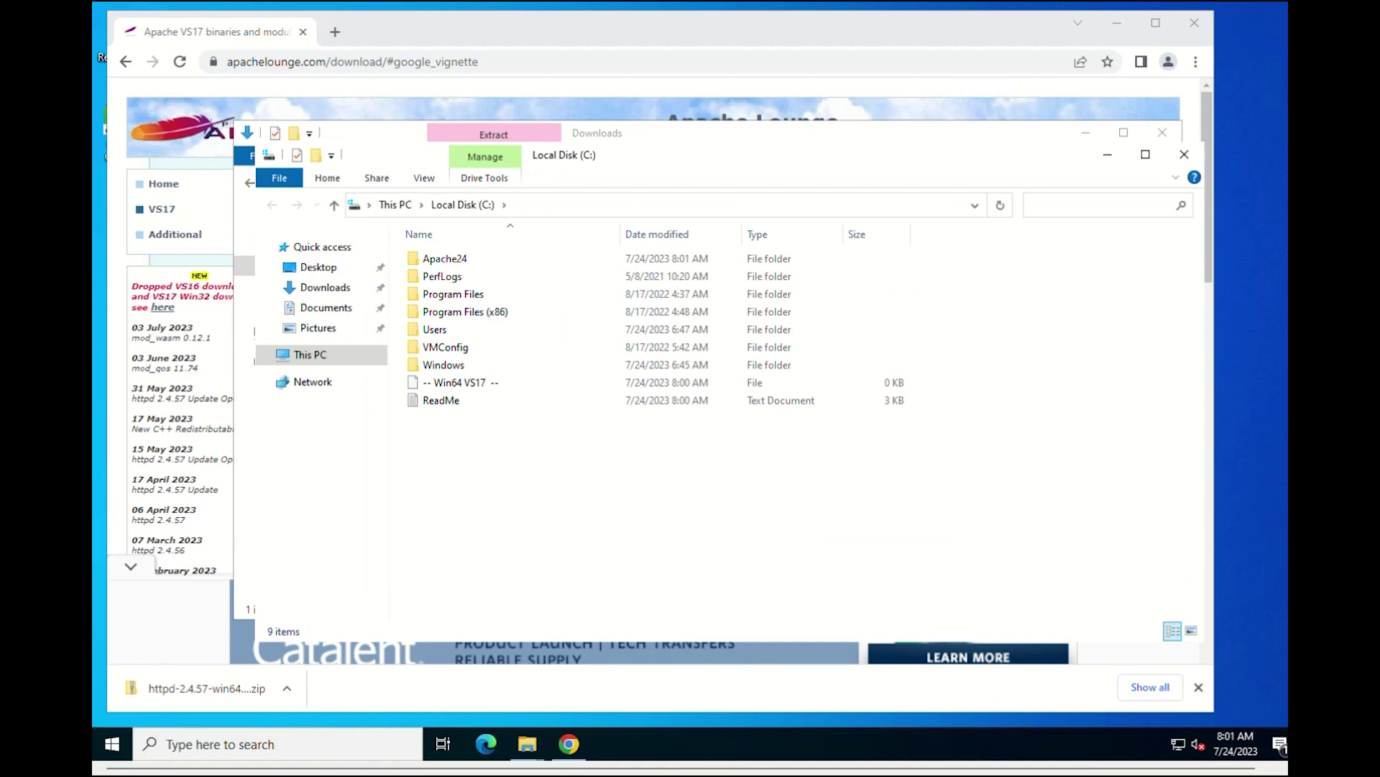
# Step: Open C:\Apache24\bin and copy its folder path
pyautogui.doubleClick(445, 258)
pyautogui.doubleClick(428, 259)
pyautogui.click(474, 213)
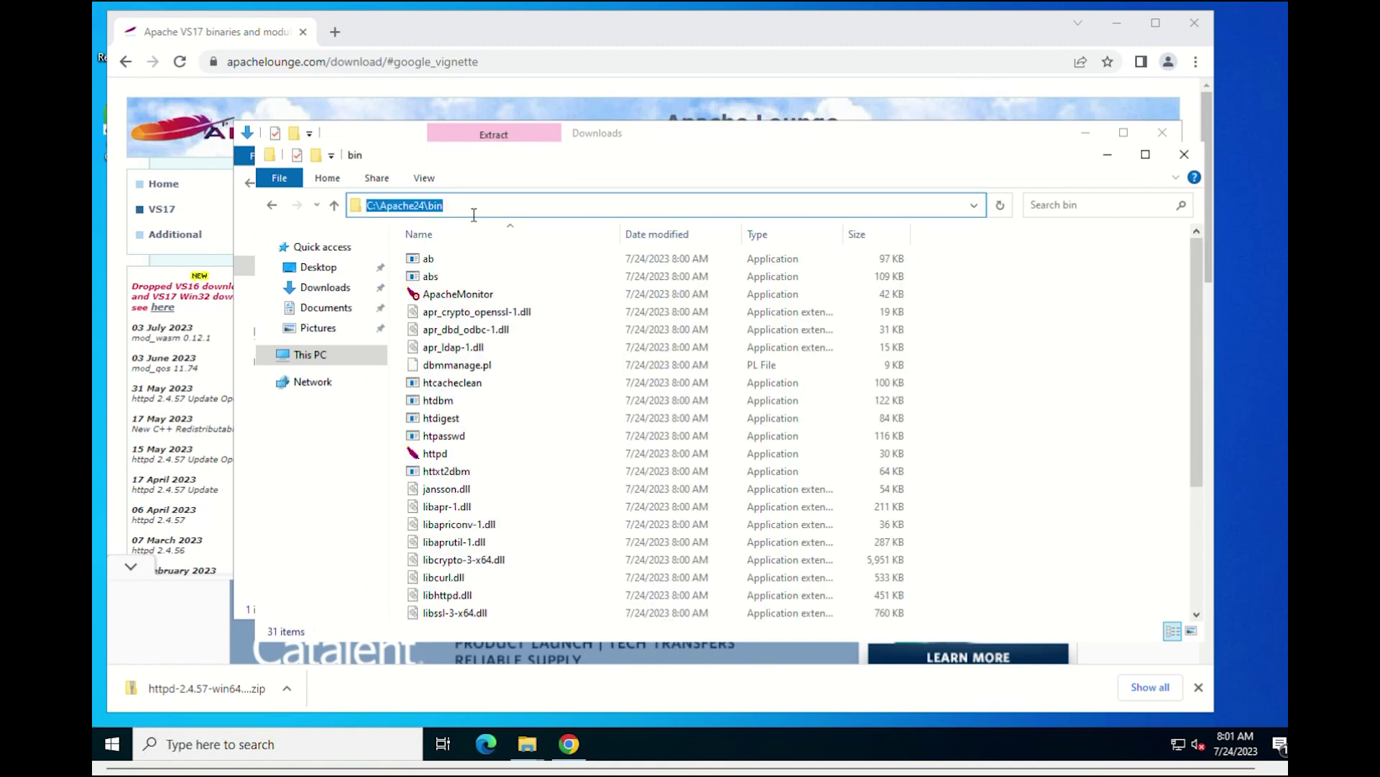
pyautogui.rightClick(396, 208)
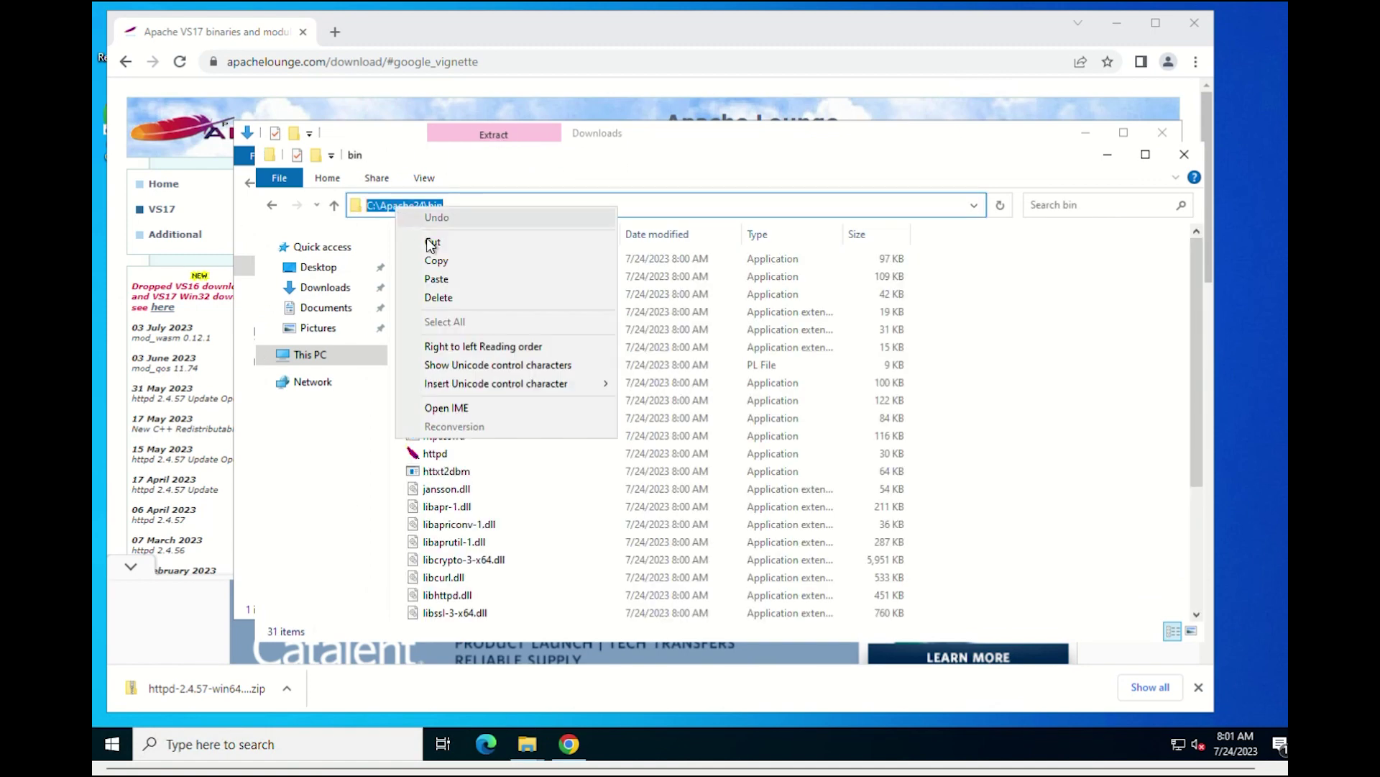
pyautogui.click(442, 274)
pyautogui.click(112, 747)
# Step: Open the system Environment Variables window from an 'edit th' search
pyautogui.write('edit th')
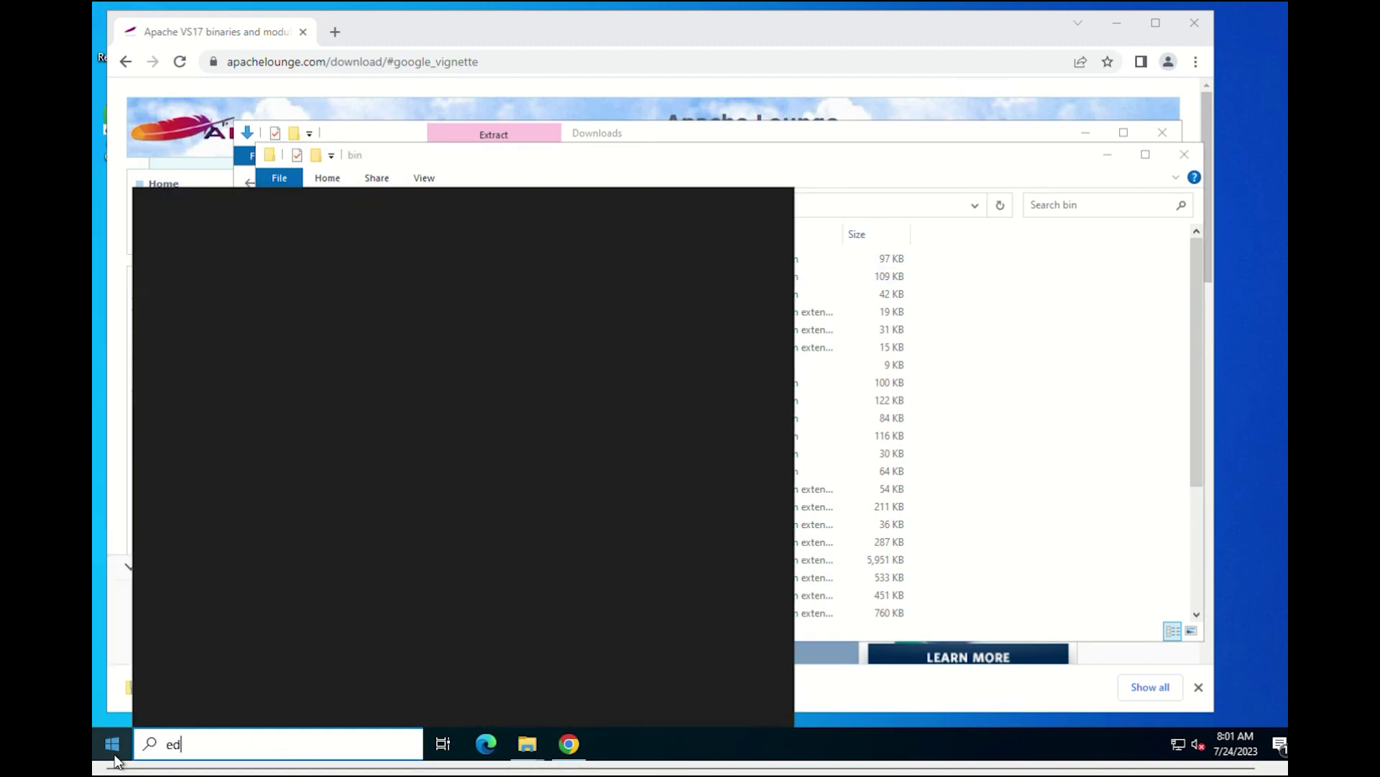
pyautogui.click(415, 283)
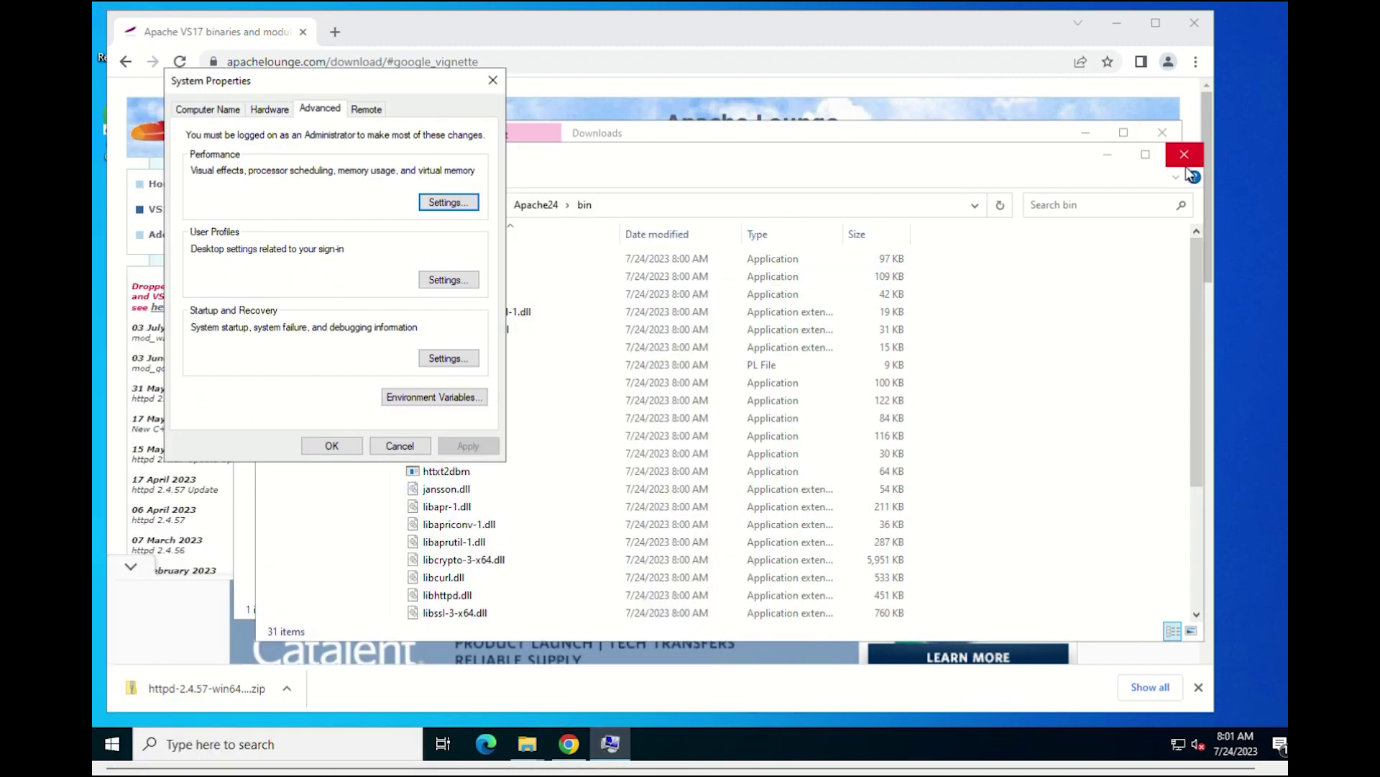
pyautogui.press('super+Home')
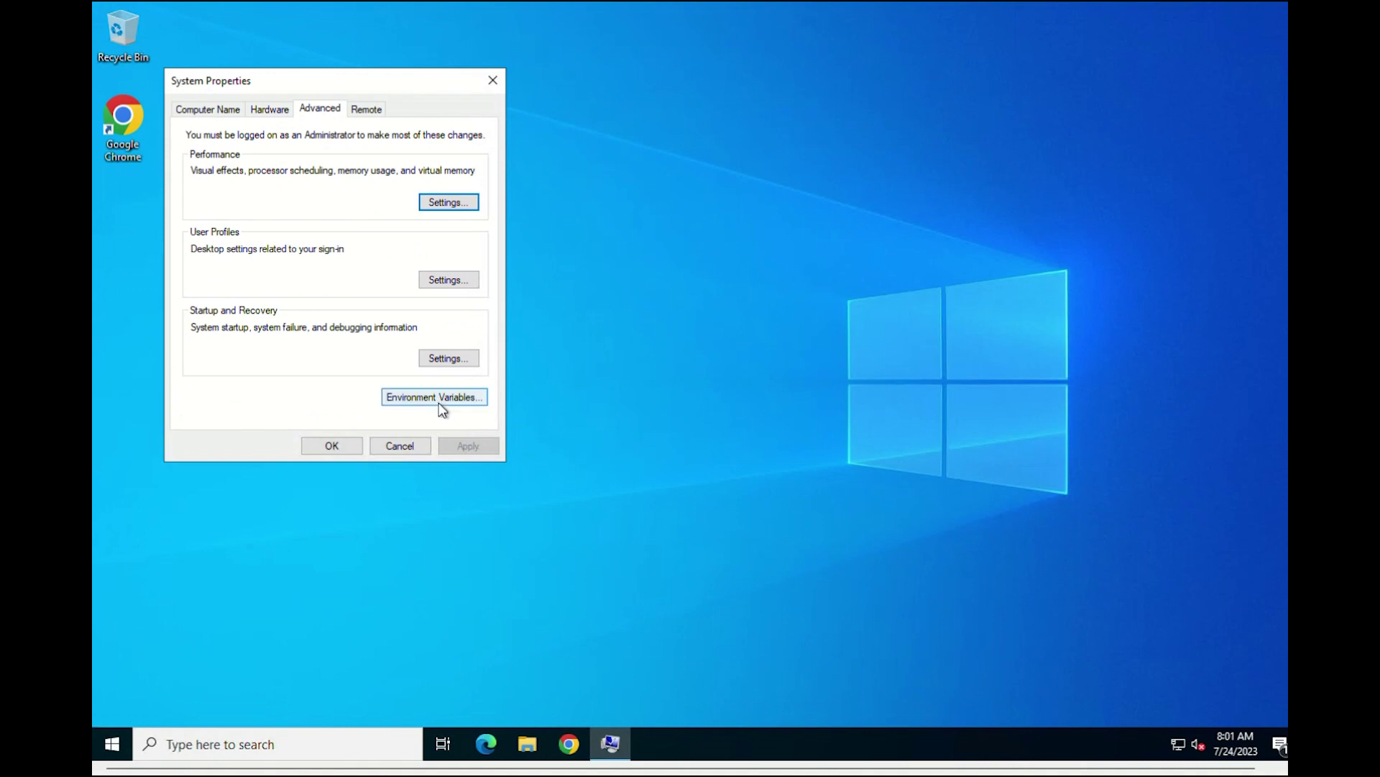
pyautogui.click(440, 400)
# Step: Add C:\Apache24\bin as a new system Path entry and confirm every dialog
pyautogui.click(523, 480)
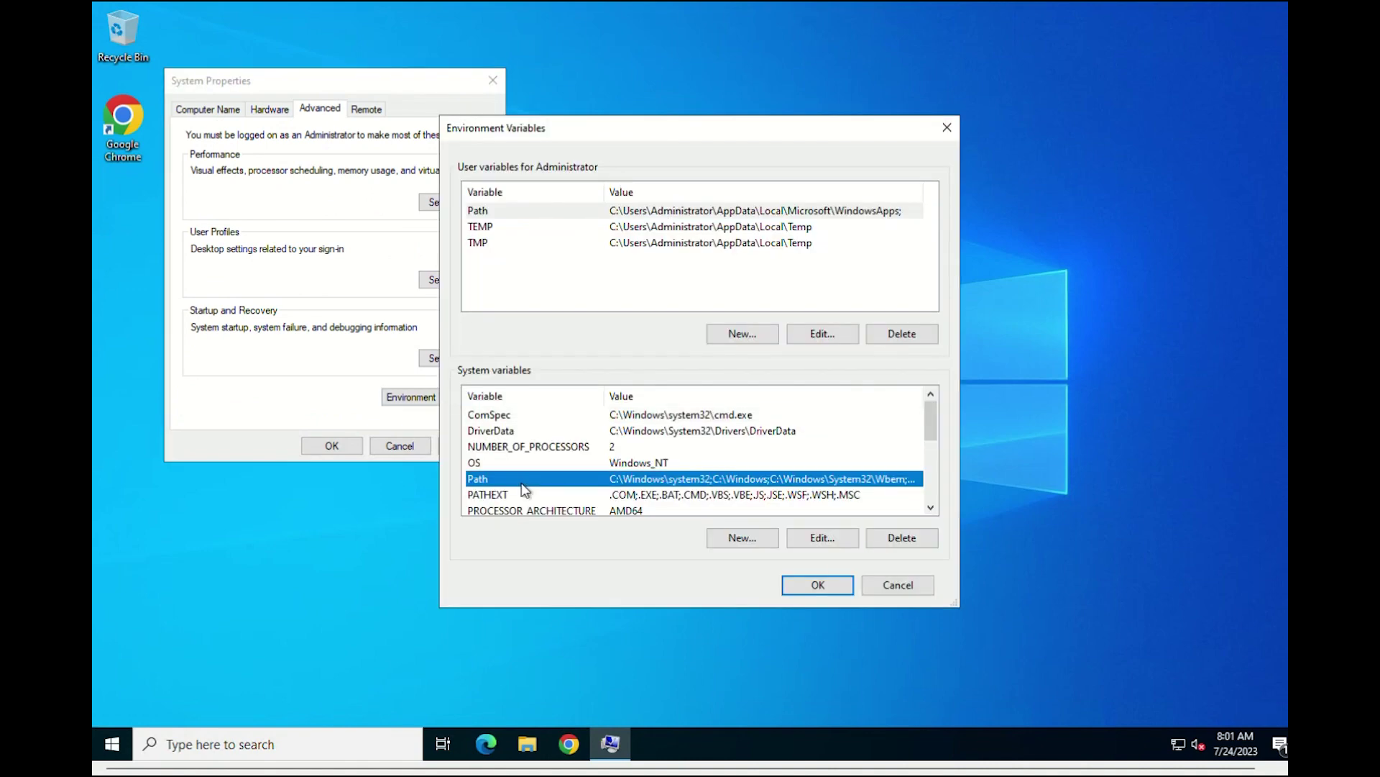
pyautogui.click(836, 543)
pyautogui.click(865, 209)
pyautogui.hotkey('ctrl', 'v')
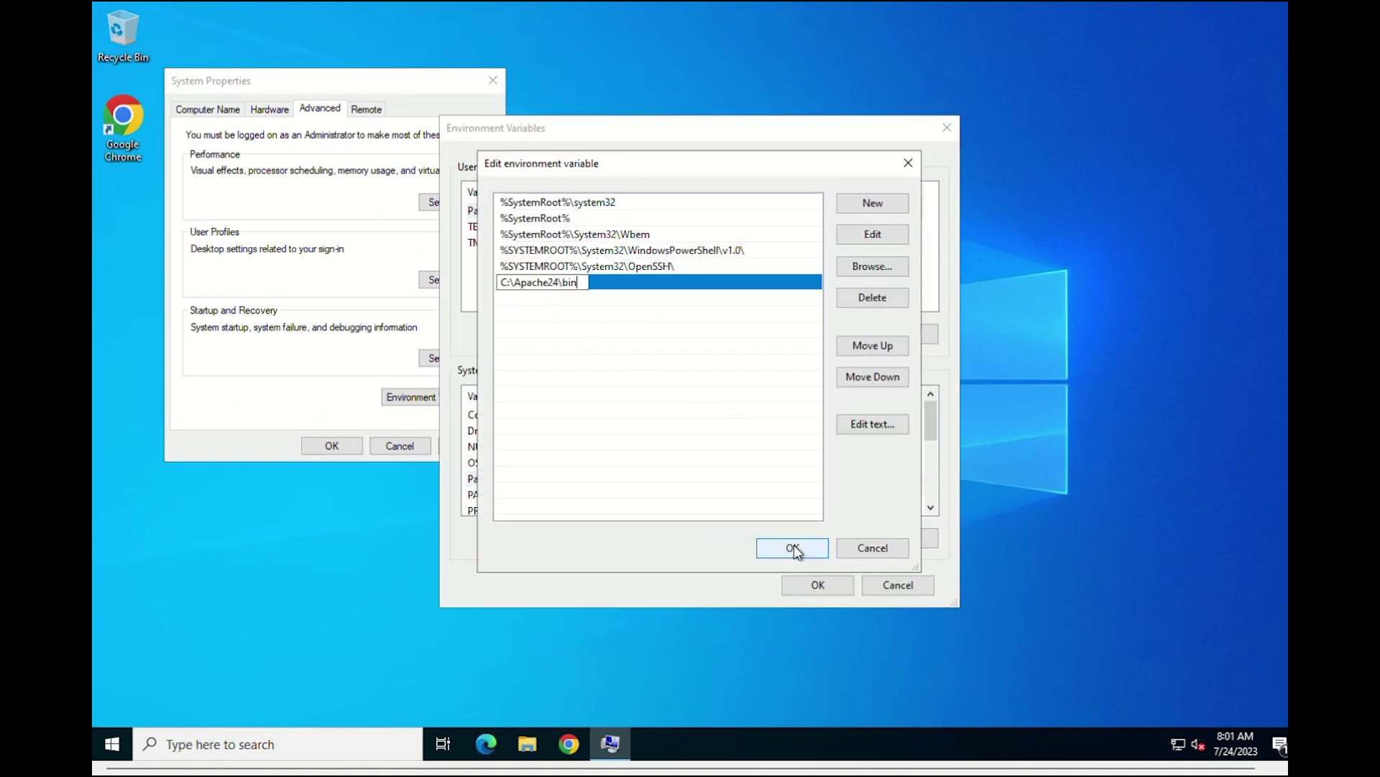
pyautogui.click(793, 548)
pyautogui.click(817, 586)
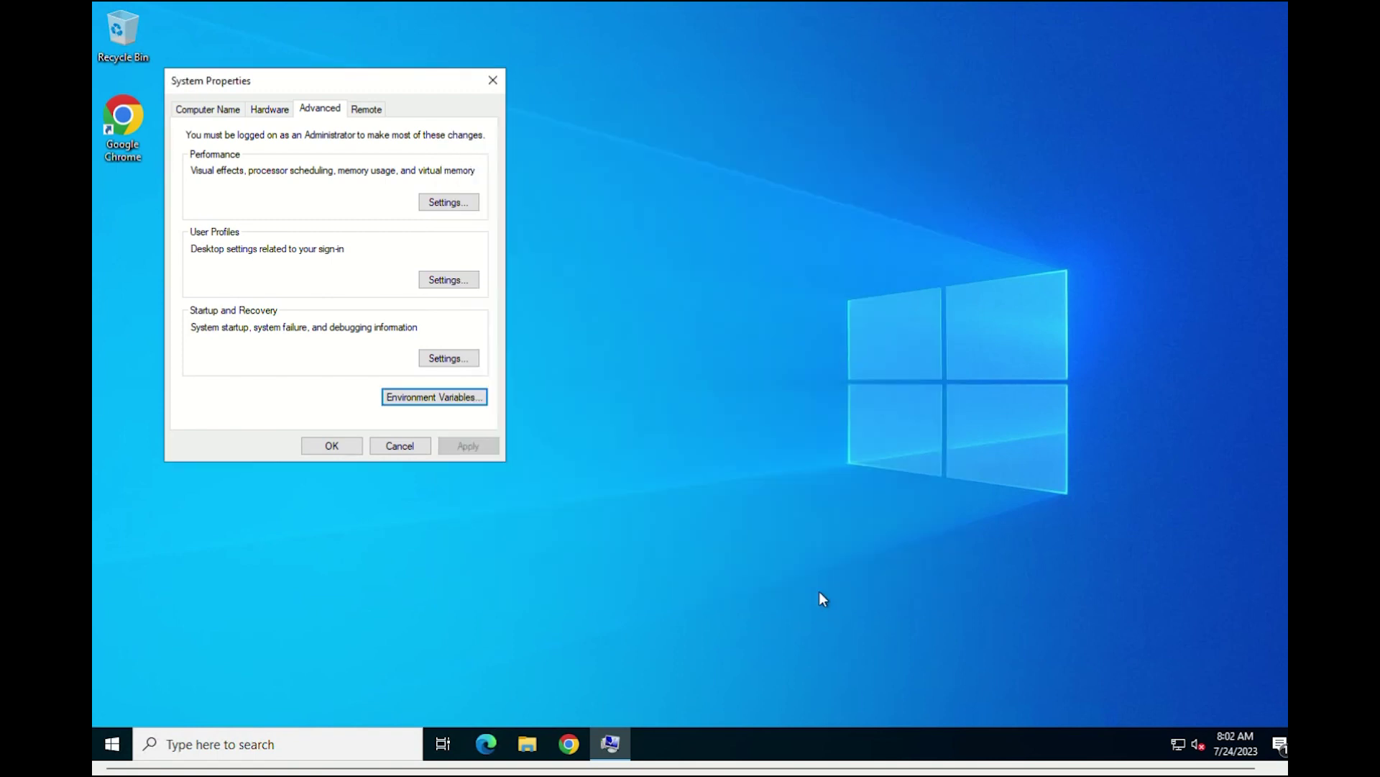
pyautogui.click(345, 450)
pyautogui.click(126, 740)
# Step: Run httpd -k install in Command Prompt; it fails with a missing VCRUNTIME140.dll error
pyautogui.write('cmd')
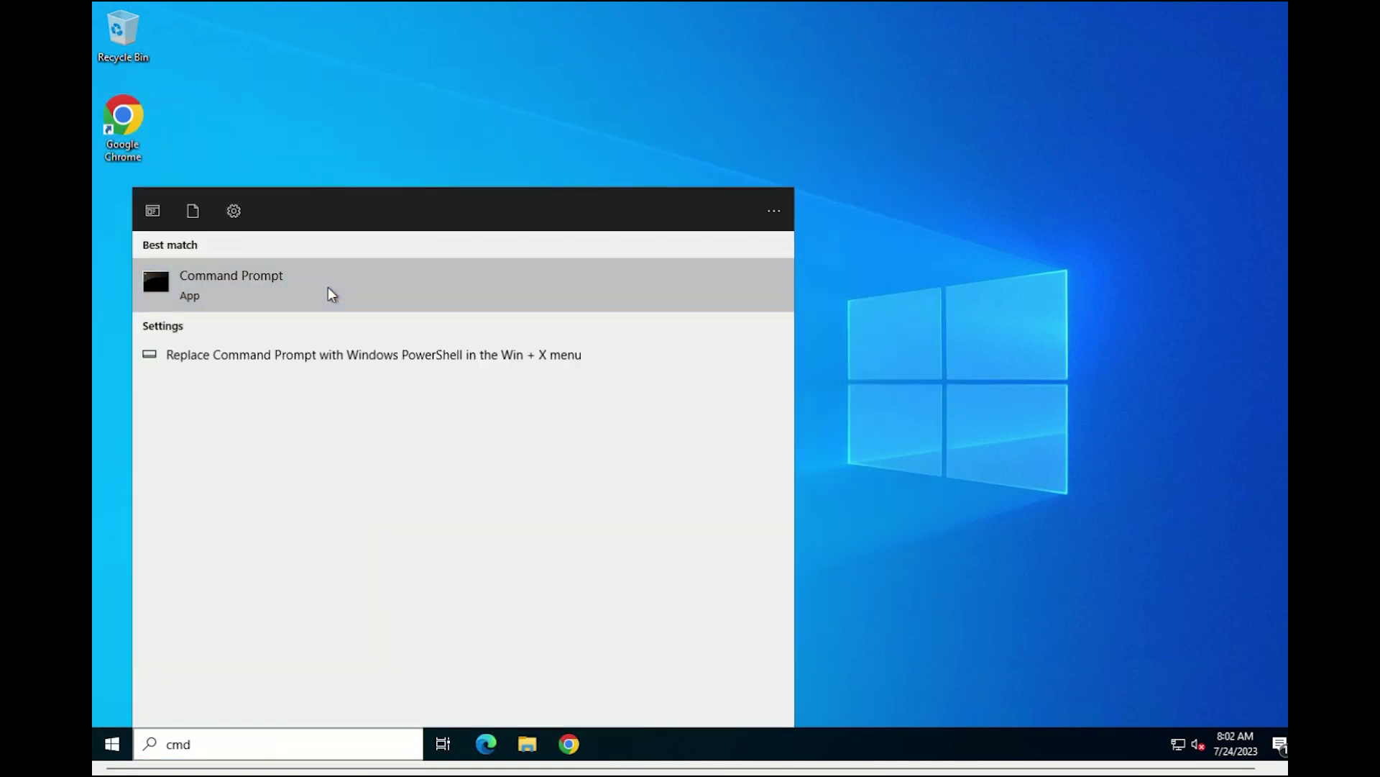
pyautogui.click(327, 287)
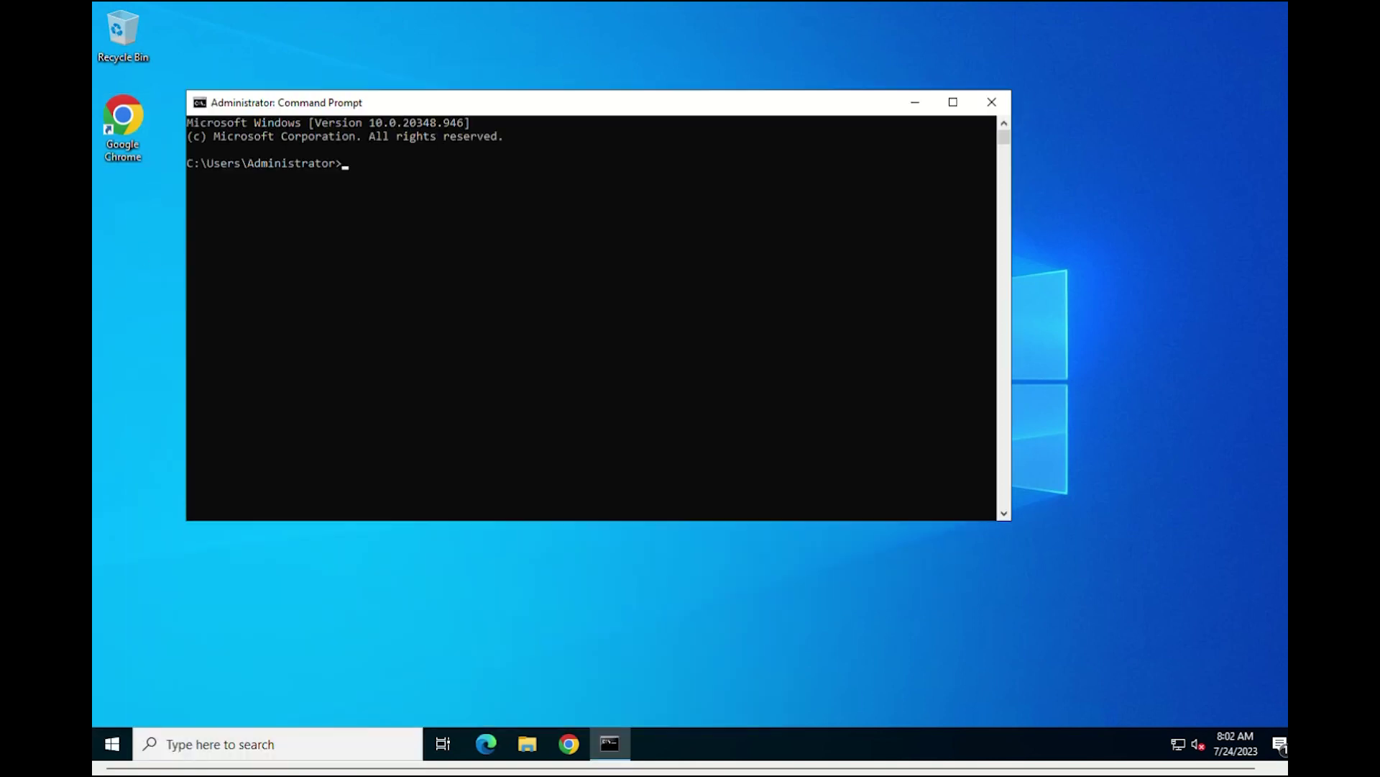
pyautogui.click(360, 170)
pyautogui.write('httpd -k install')
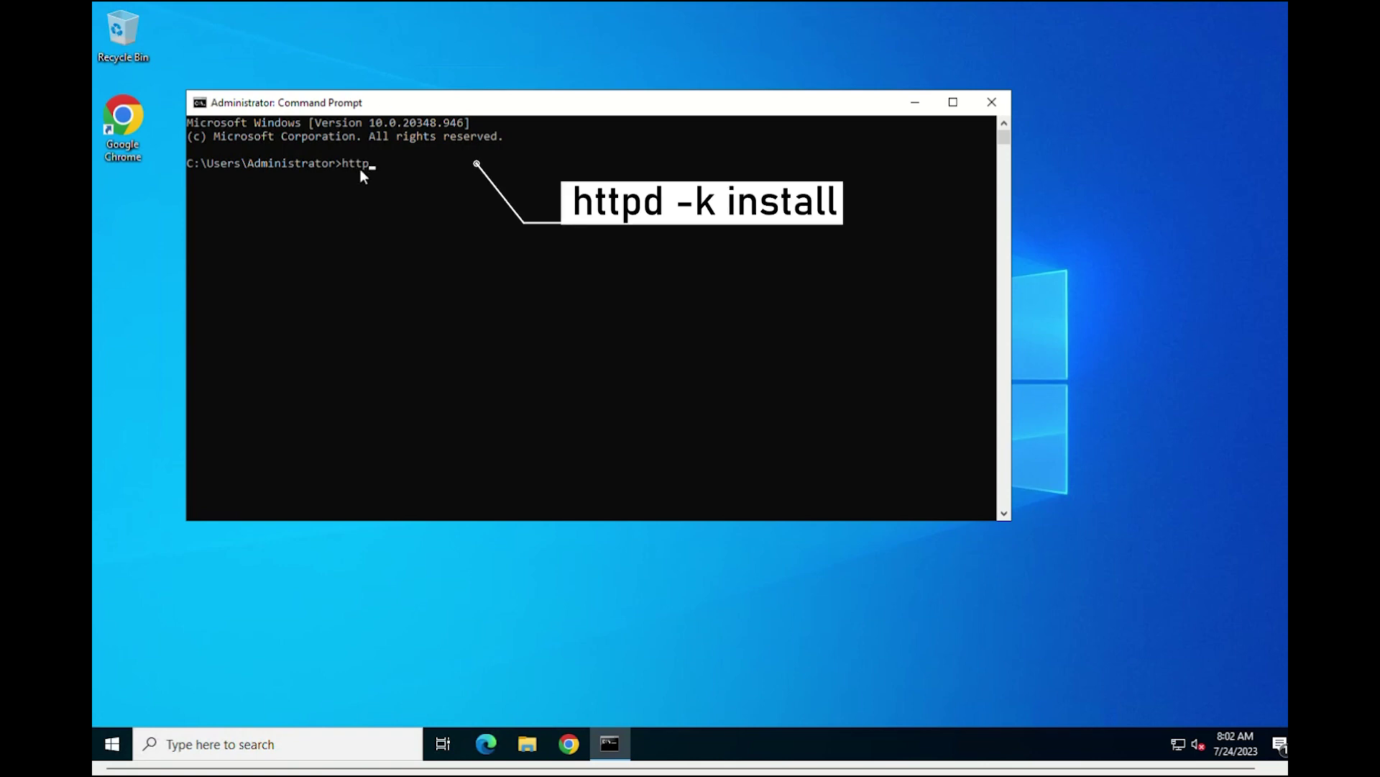
pyautogui.press('Return')
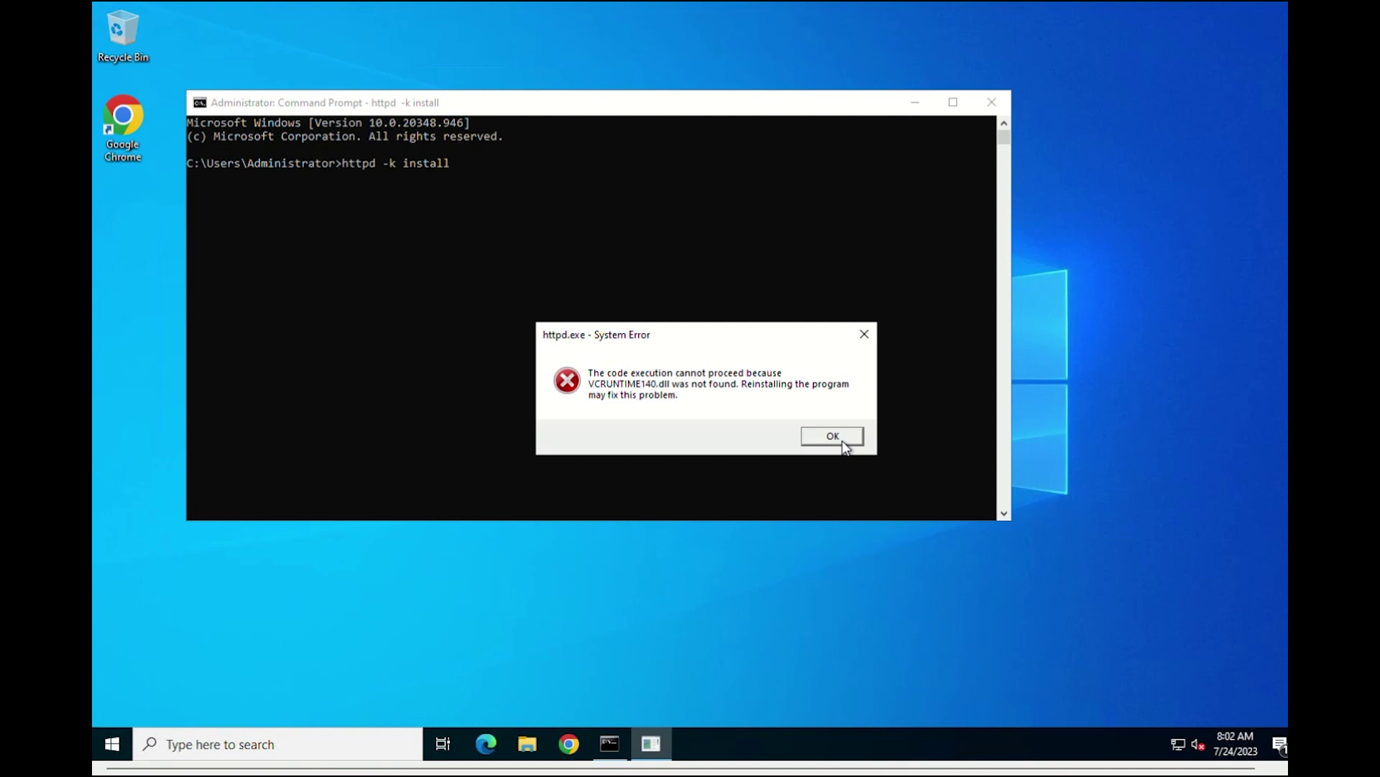
pyautogui.click(843, 440)
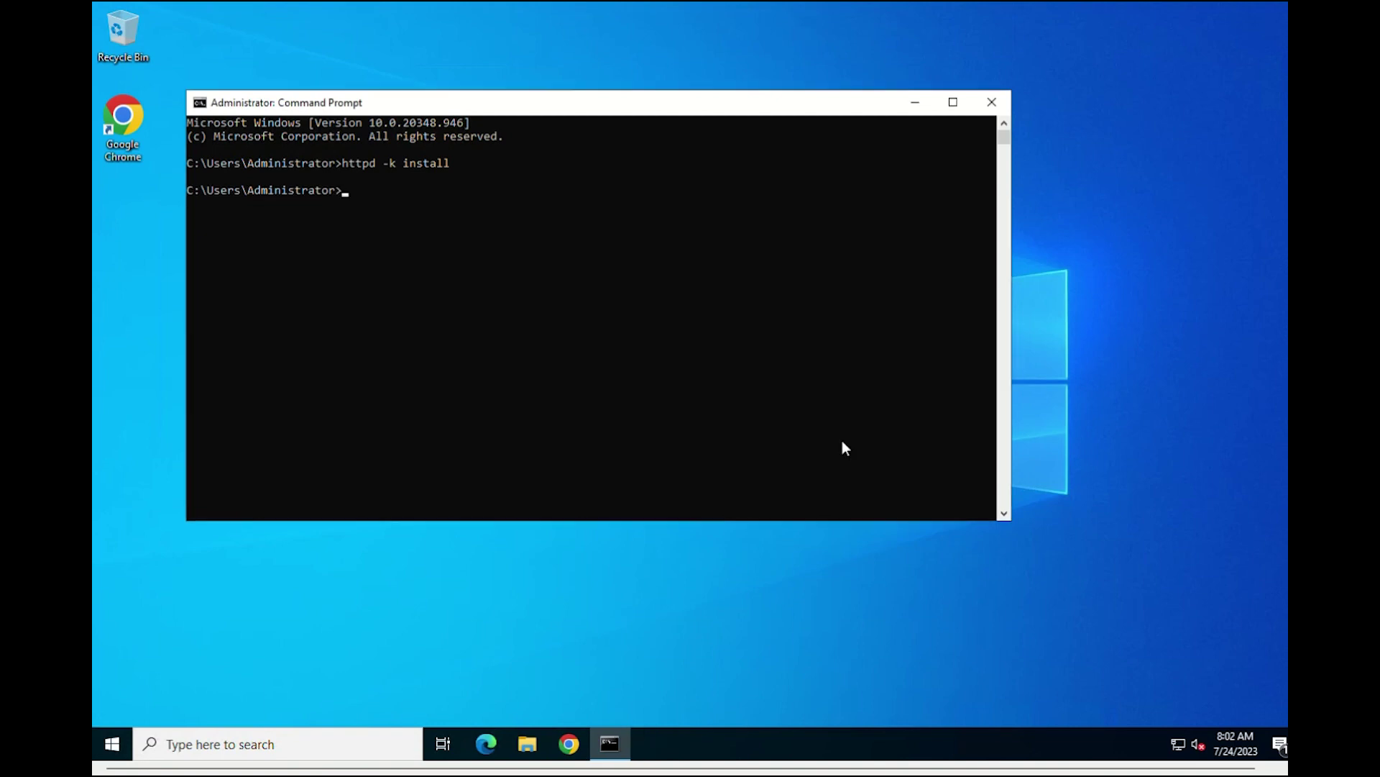
# Step: Download the 64-bit vcruntime140.dll zip from dll-files.com and open it
pyautogui.click(570, 745)
pyautogui.write('https://www.dll-files.com/vcruntime140.dll.html')
pyautogui.press('Return')
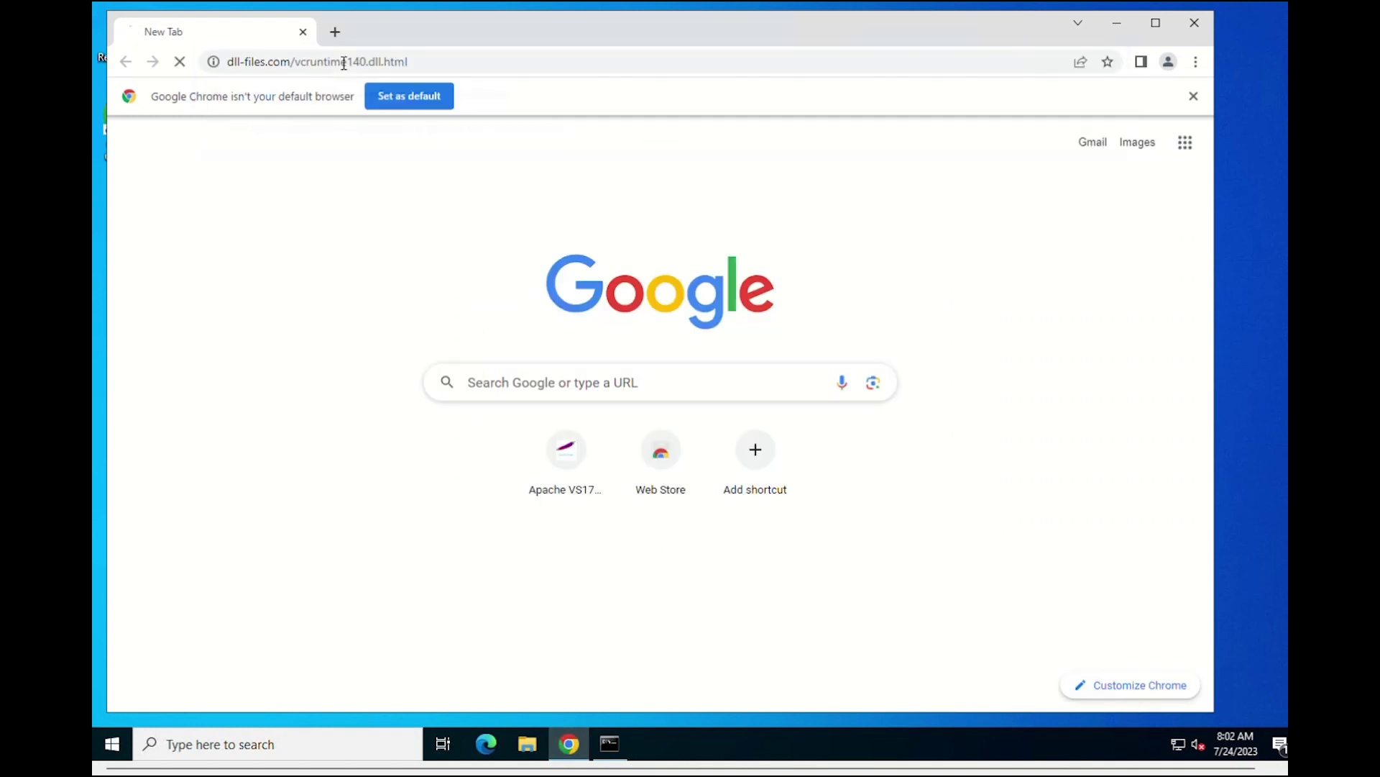
pyautogui.scroll(-6, 407, 332)
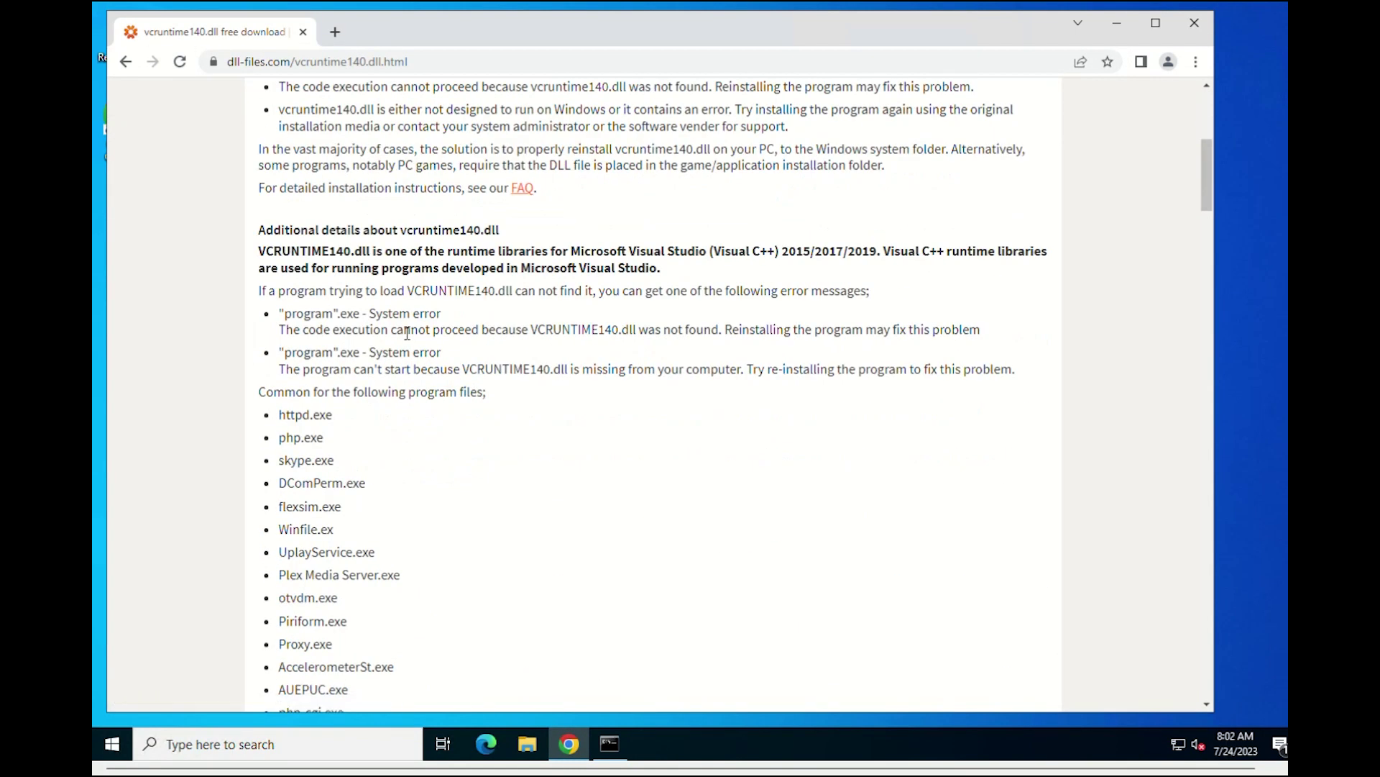
pyautogui.scroll(-8, 406, 331)
pyautogui.scroll(-10, 400, 330)
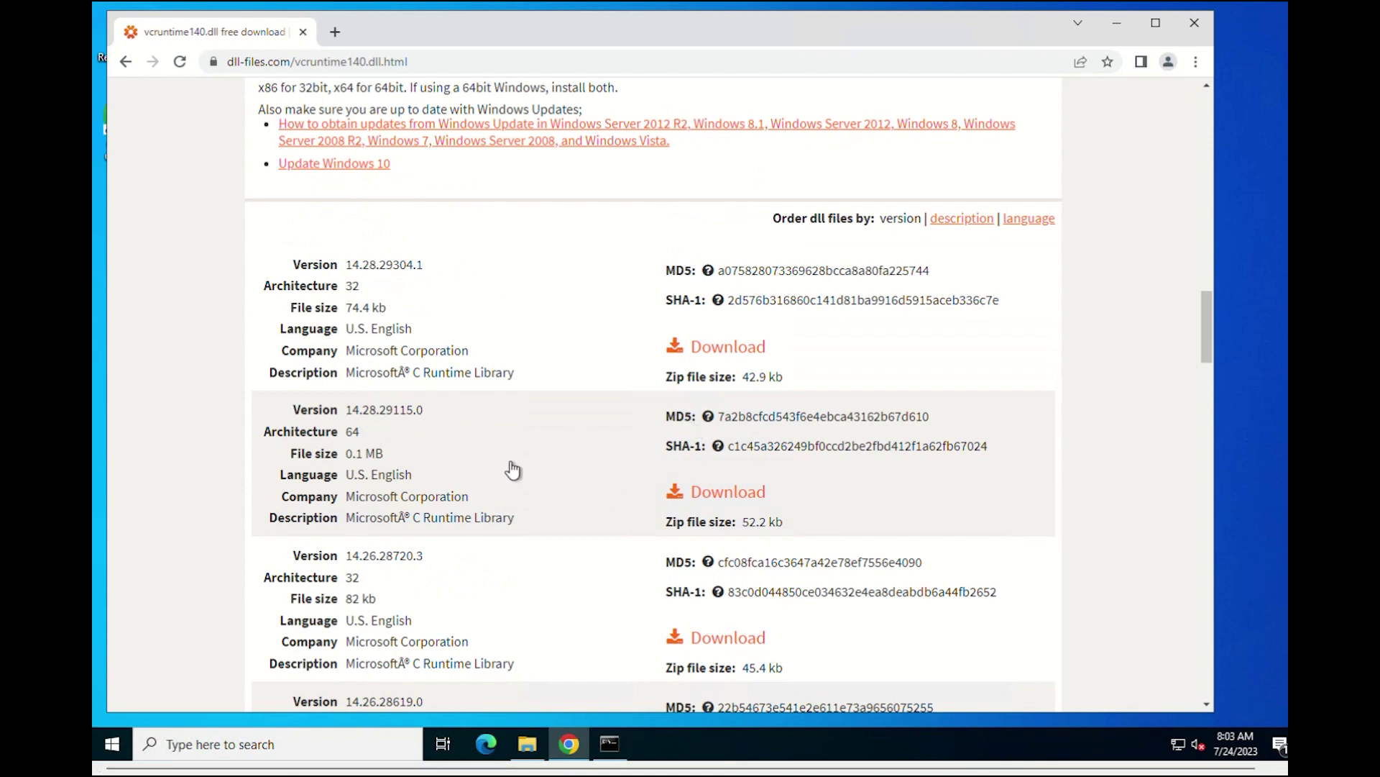
pyautogui.click(729, 492)
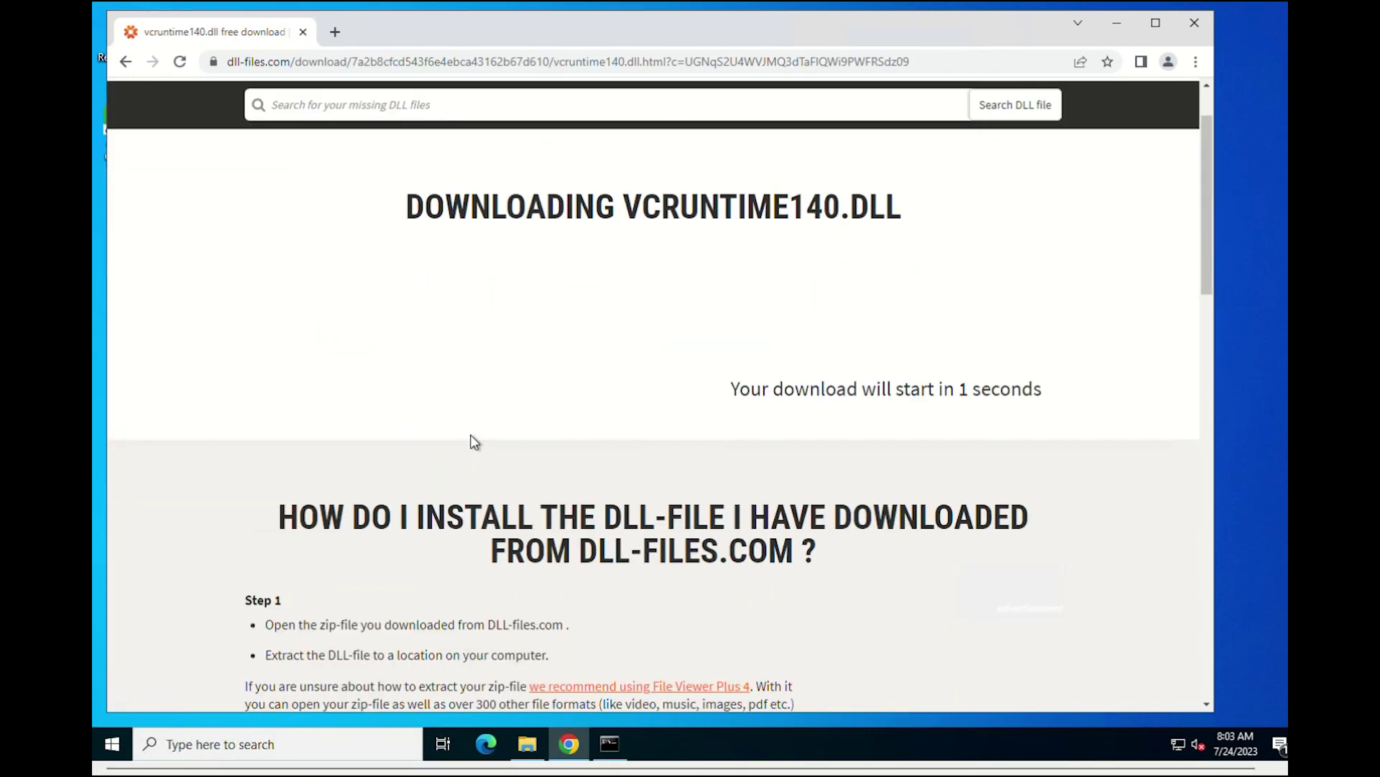
pyautogui.click(291, 690)
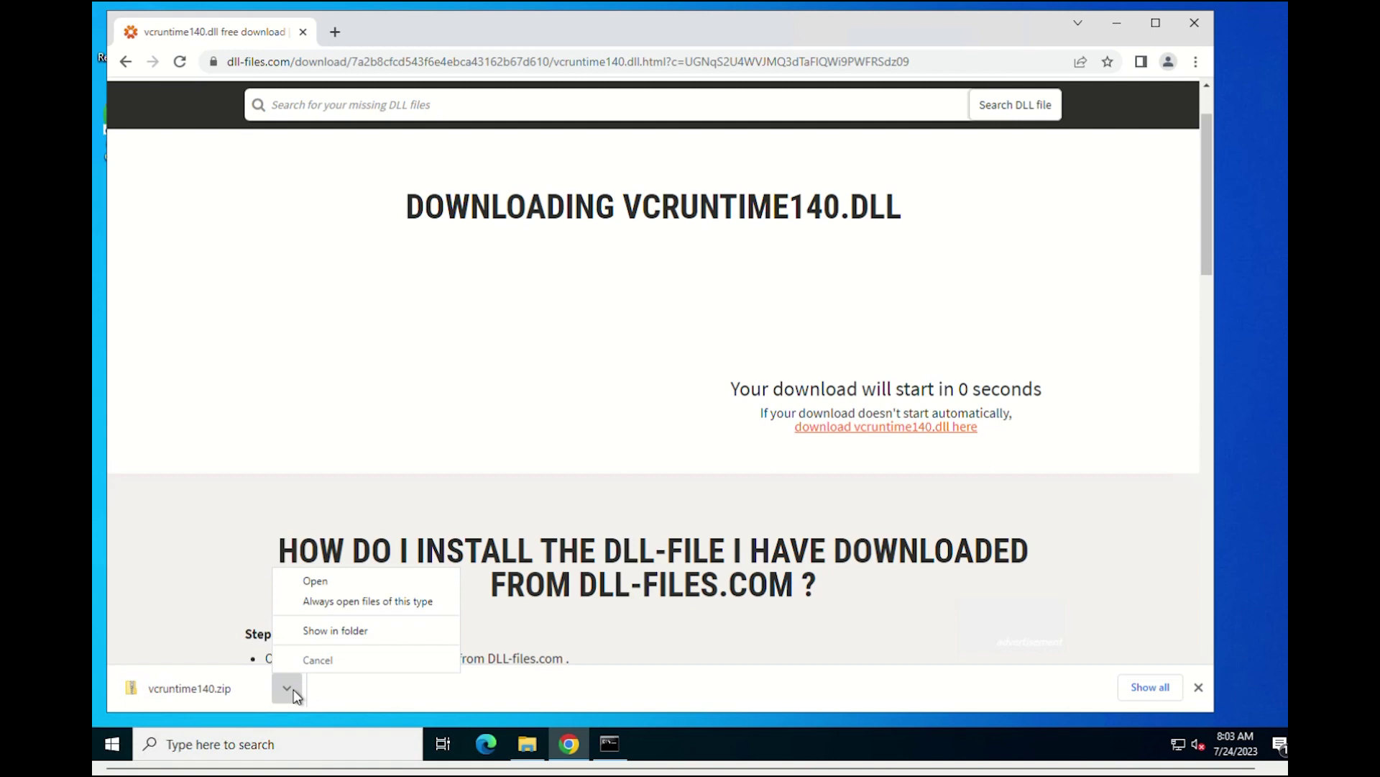
pyautogui.click(315, 584)
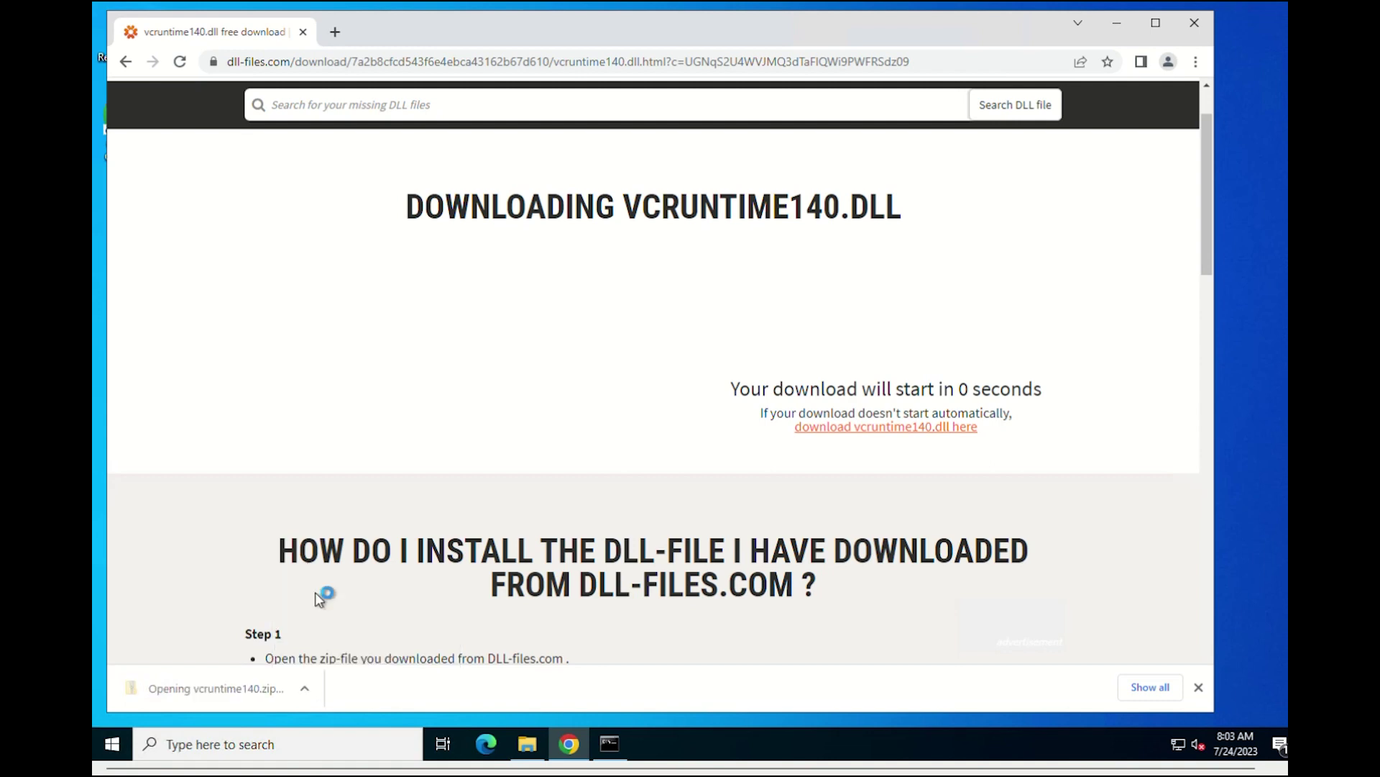
# Step: Open the C:\Windows\System32 folder through the Run prompt
pyautogui.click(461, 279)
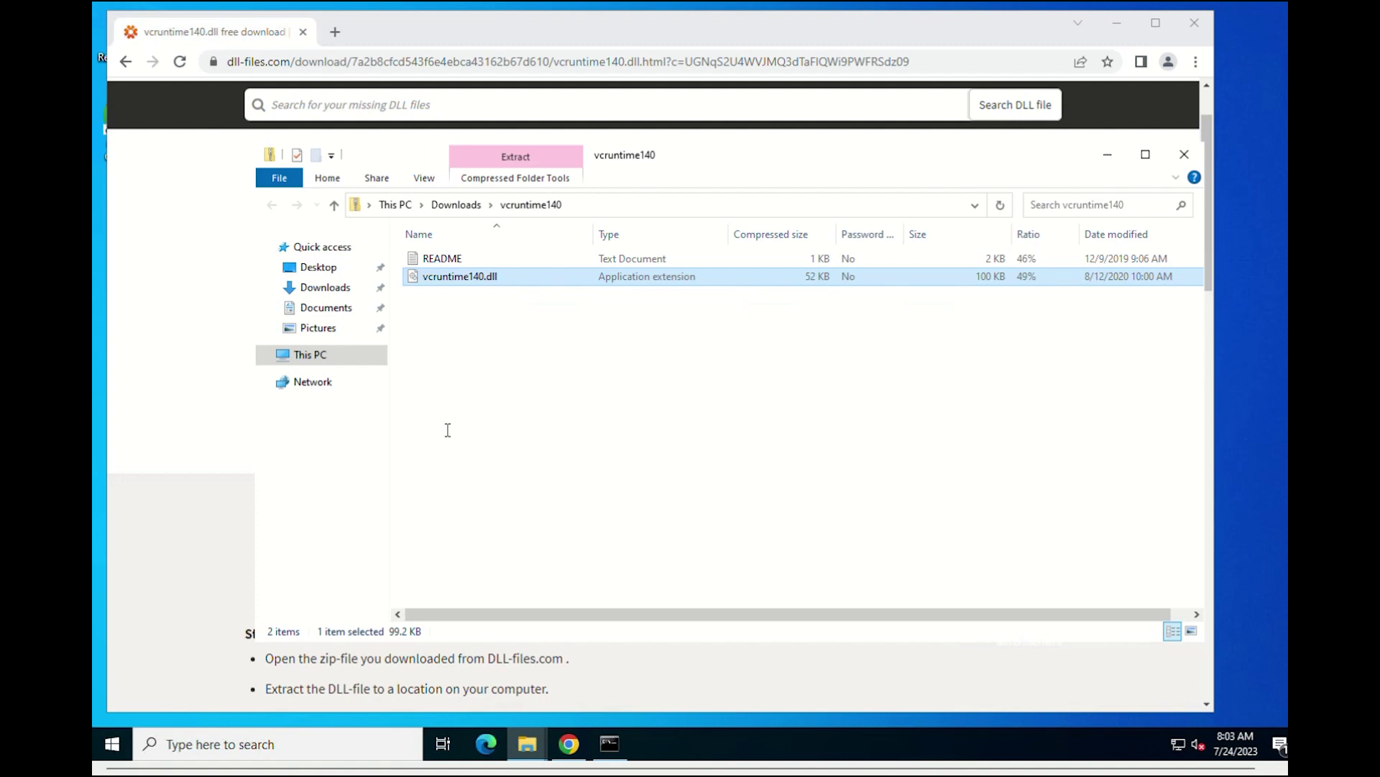
pyautogui.click(173, 744)
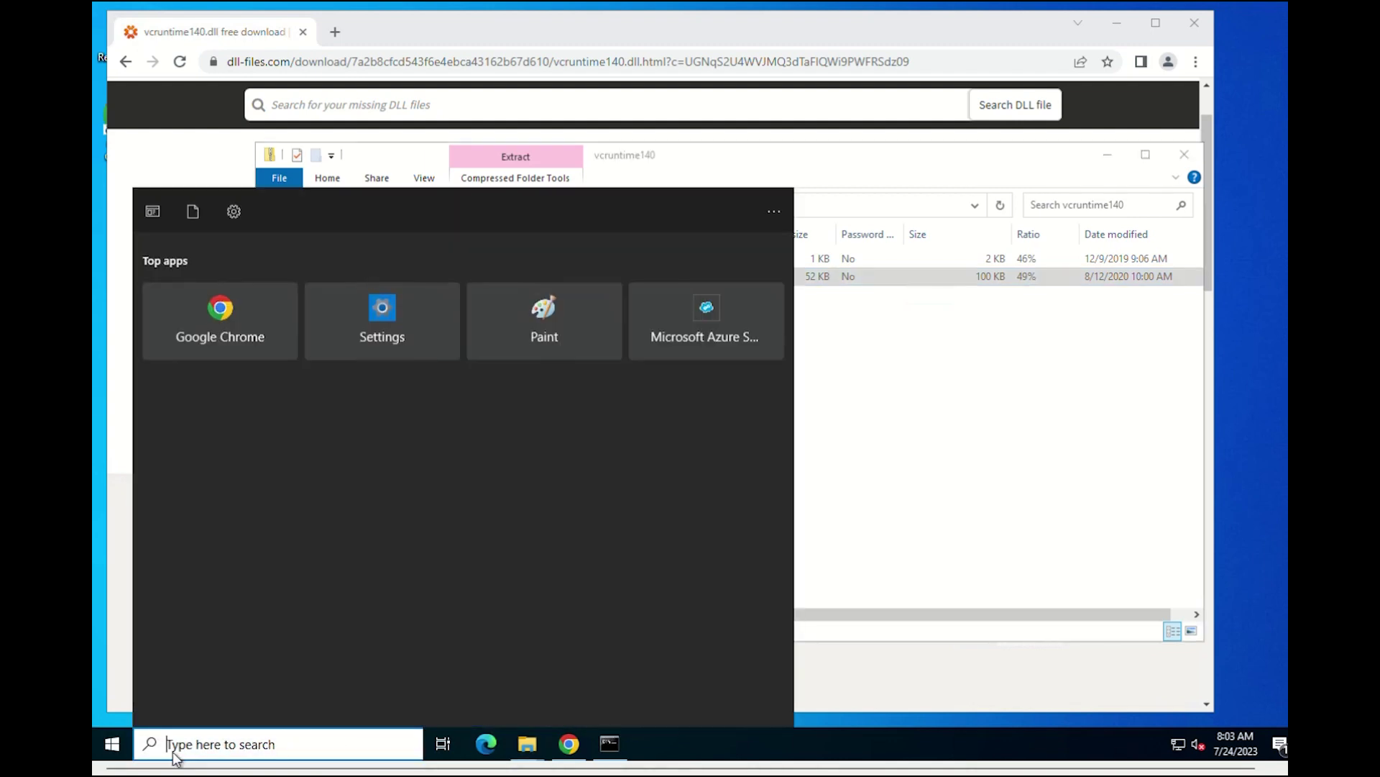
pyautogui.write('Run')
pyautogui.press('Return')
pyautogui.write('C:\\Windows\\System32')
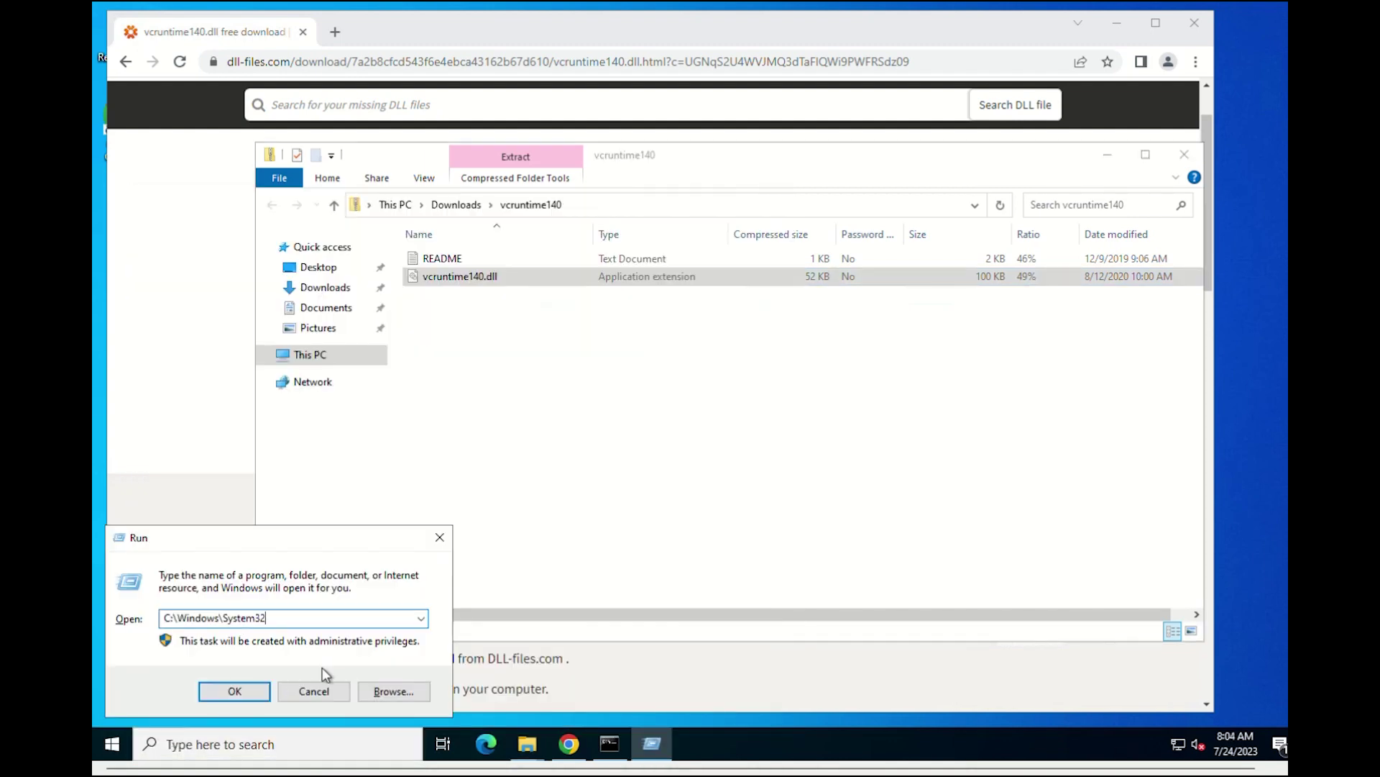
pyautogui.click(243, 694)
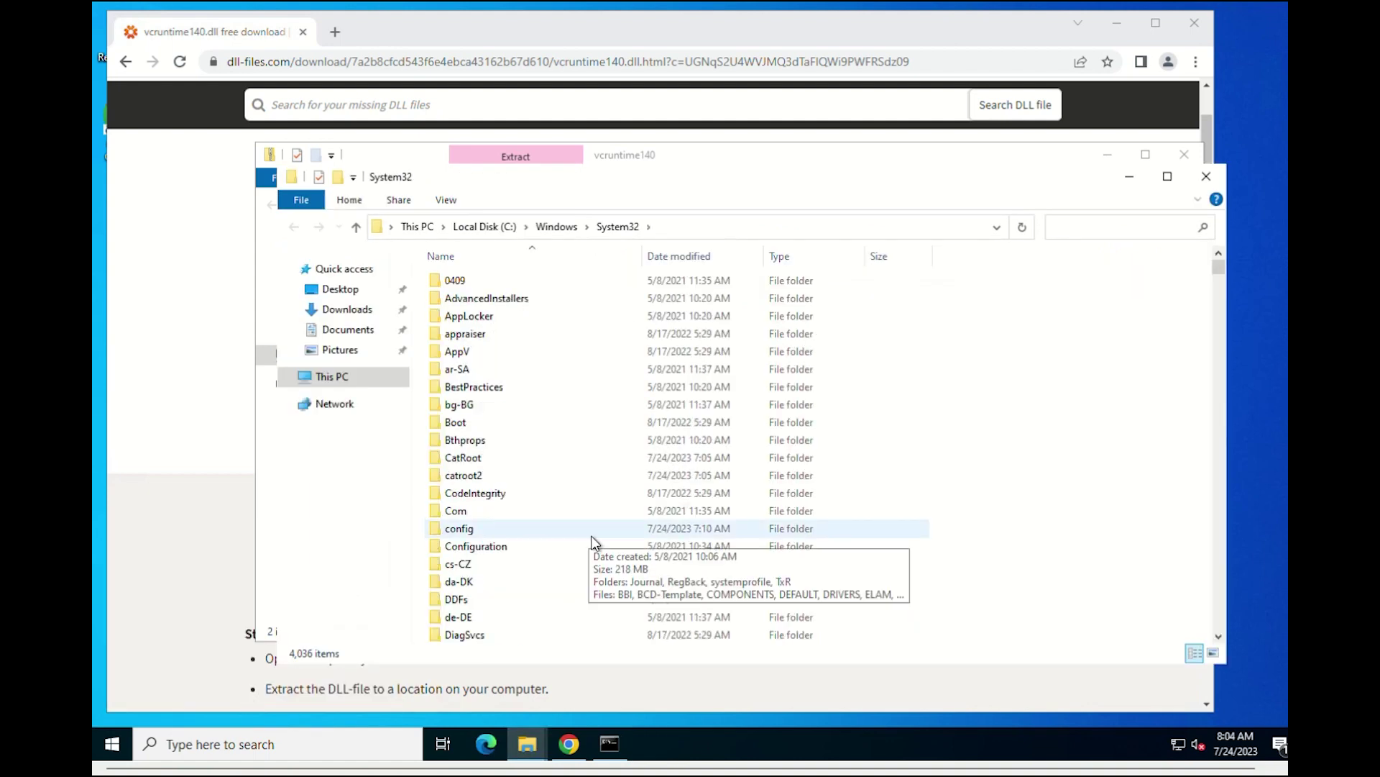
pyautogui.scroll(-15, 594, 543)
# Step: Copy vcruntime140.dll from the zip into System32 and close the archive window
pyautogui.moveTo(527, 743)
pyautogui.click(512, 667)
pyautogui.rightClick(470, 280)
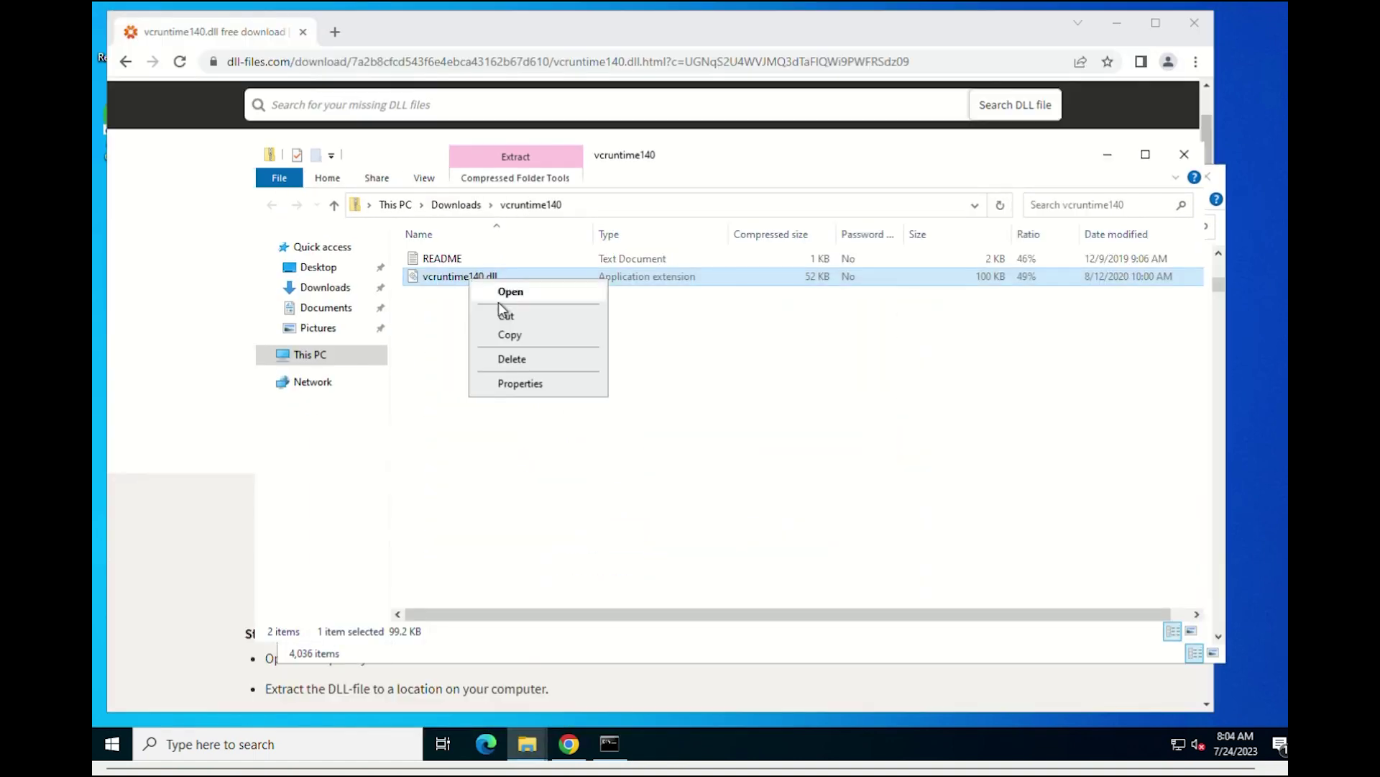
pyautogui.click(510, 334)
pyautogui.click(705, 672)
pyautogui.rightClick(1004, 480)
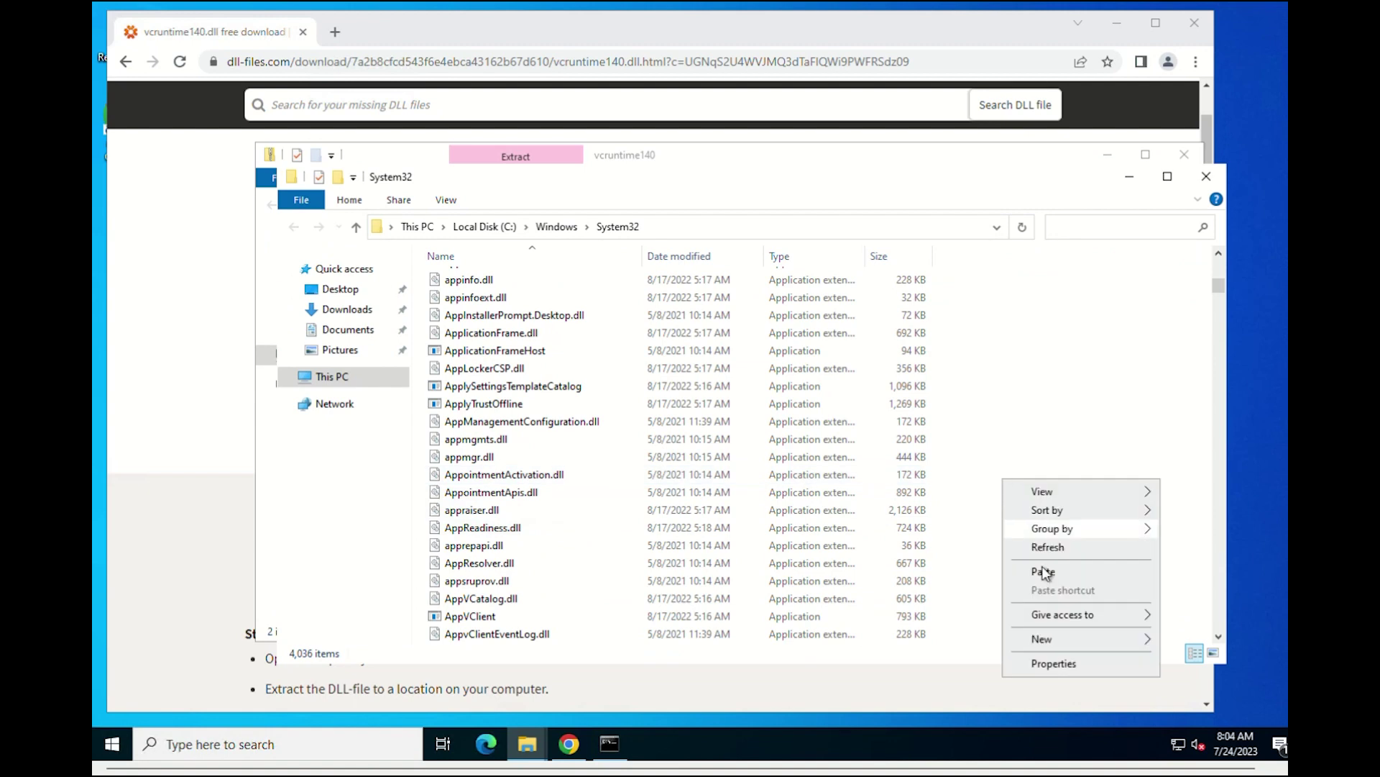
pyautogui.click(1044, 573)
pyautogui.click(1151, 157)
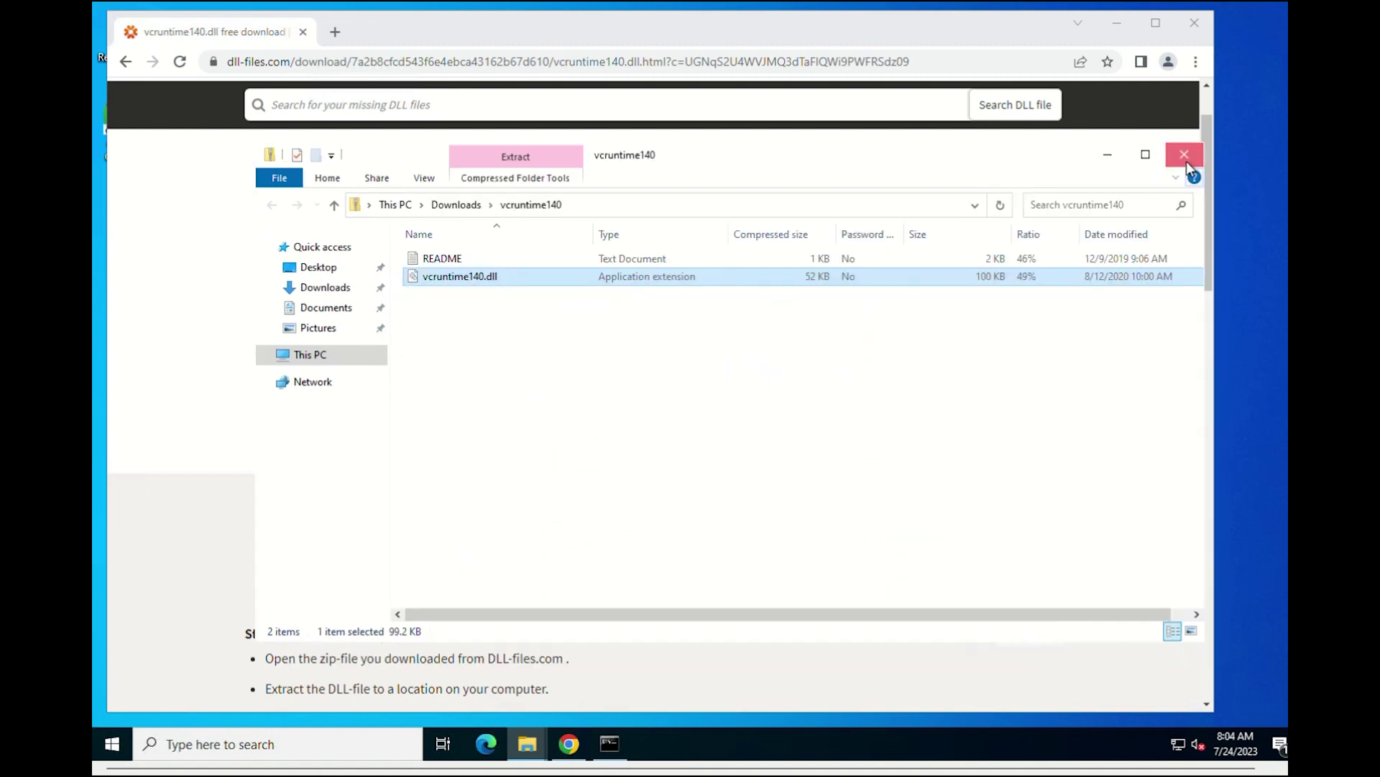
pyautogui.click(1185, 156)
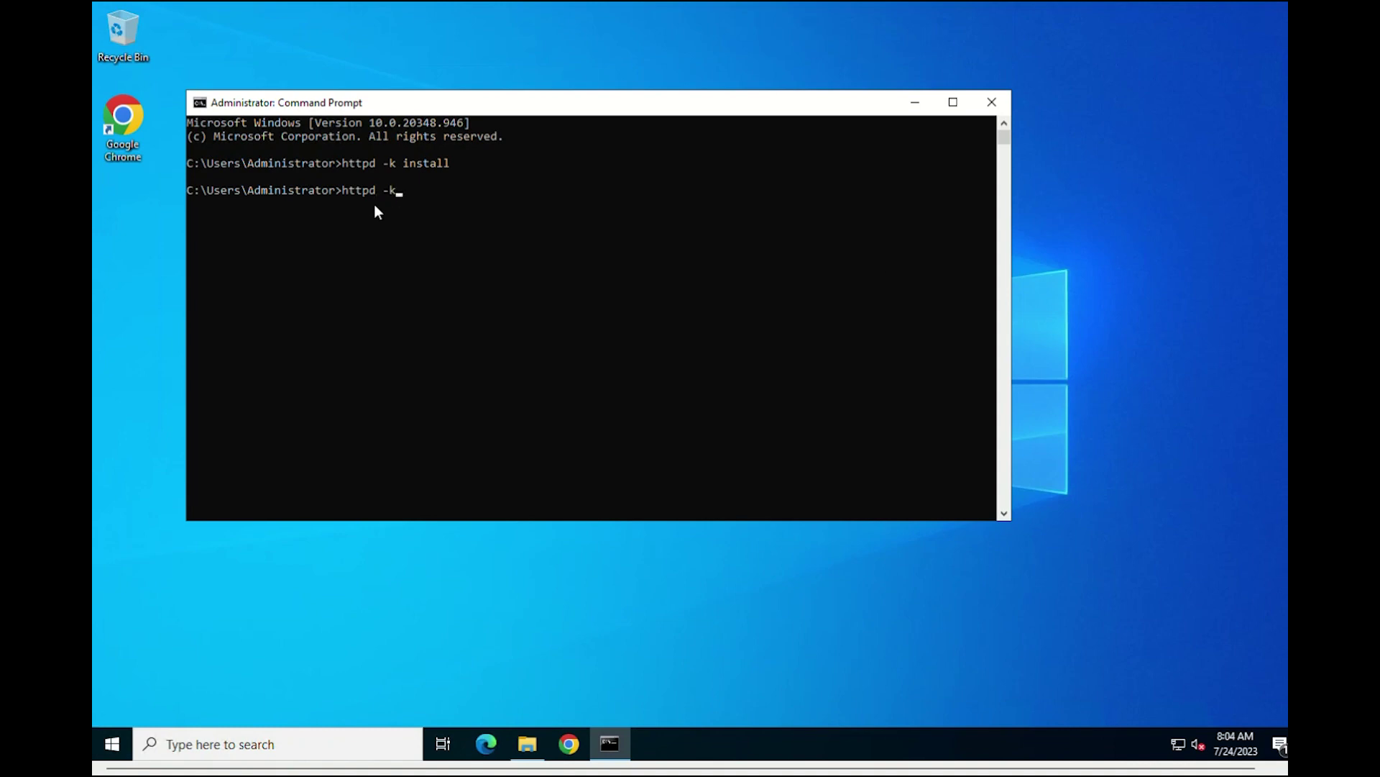
# Step: Rerun httpd -k install to register the Apache2.4 service successfully
pyautogui.write('install')
pyautogui.press('Return')
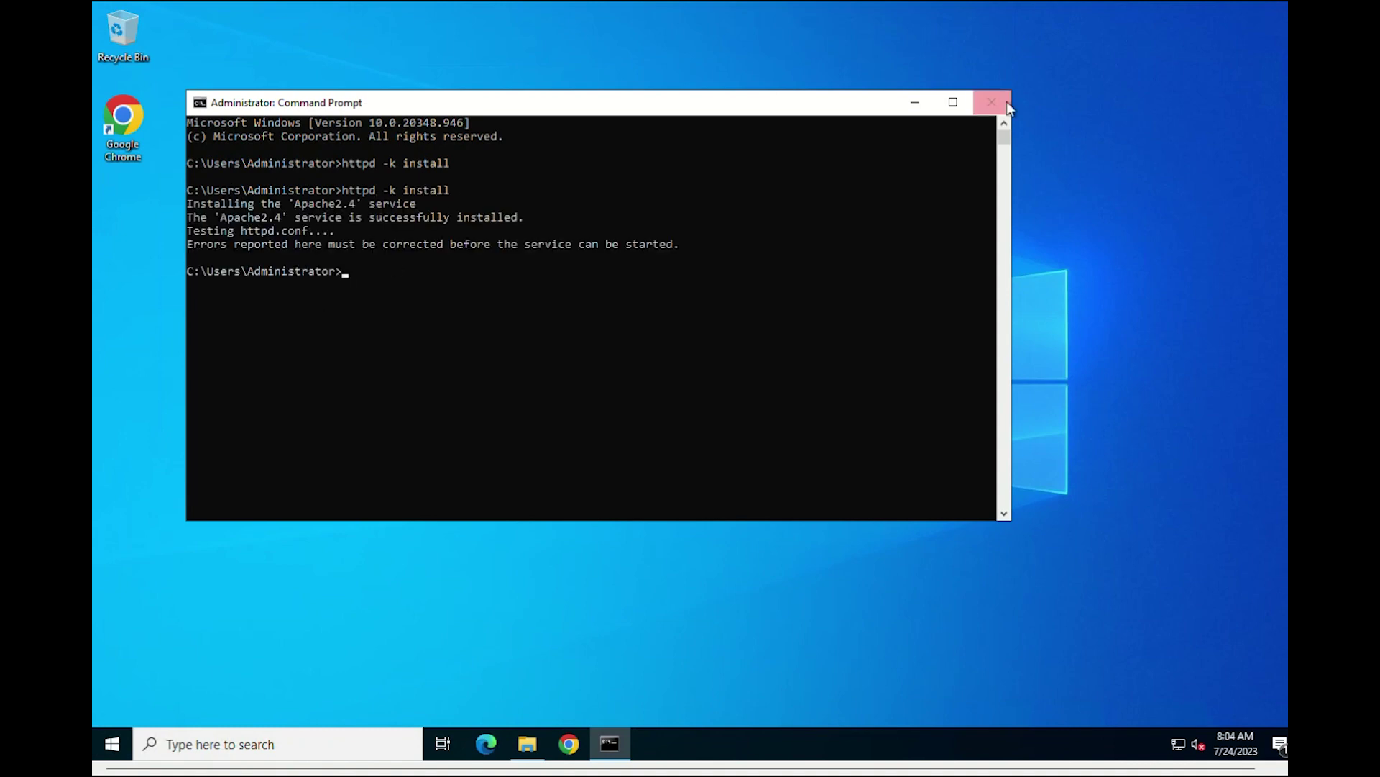
pyautogui.click(113, 744)
# Step: Start the Apache2.4 service from the Services console
pyautogui.write('services')
pyautogui.press('Return')
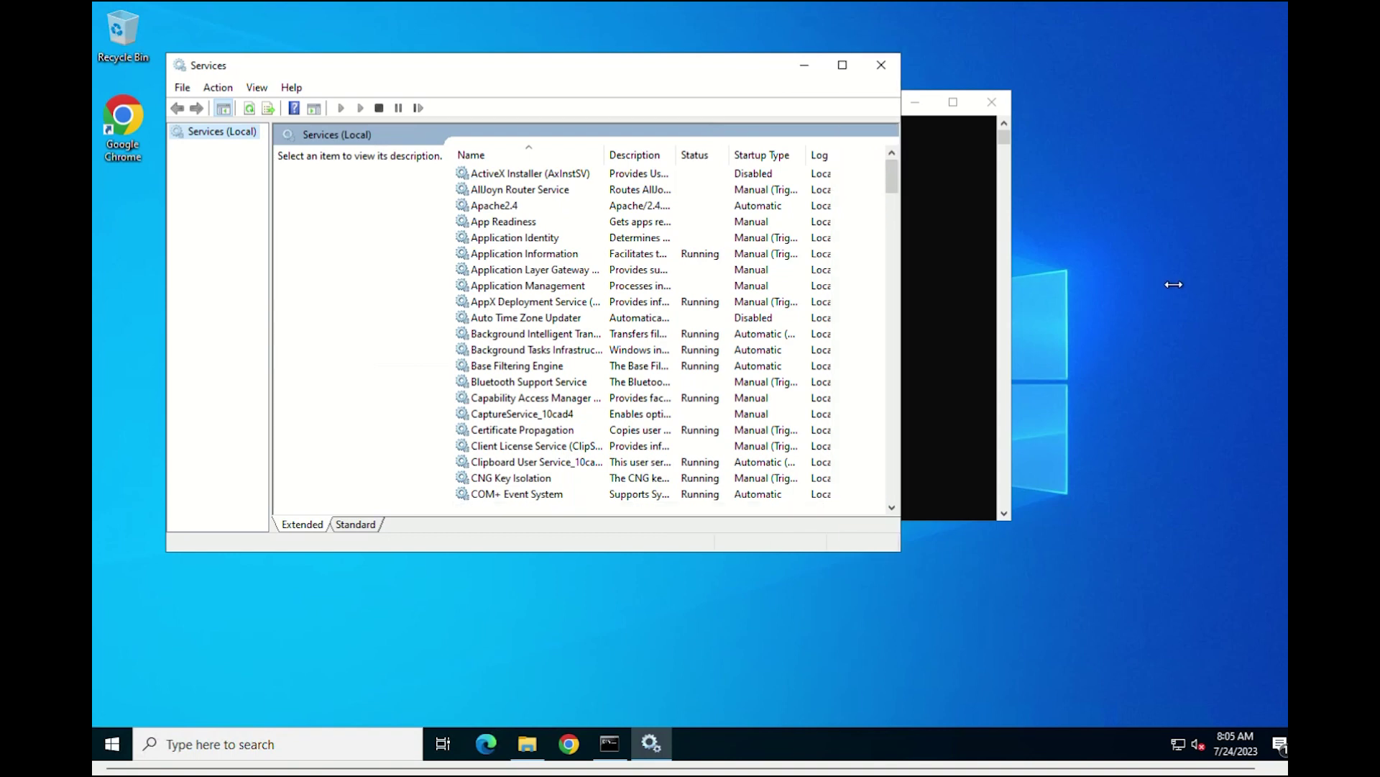
pyautogui.click(521, 212)
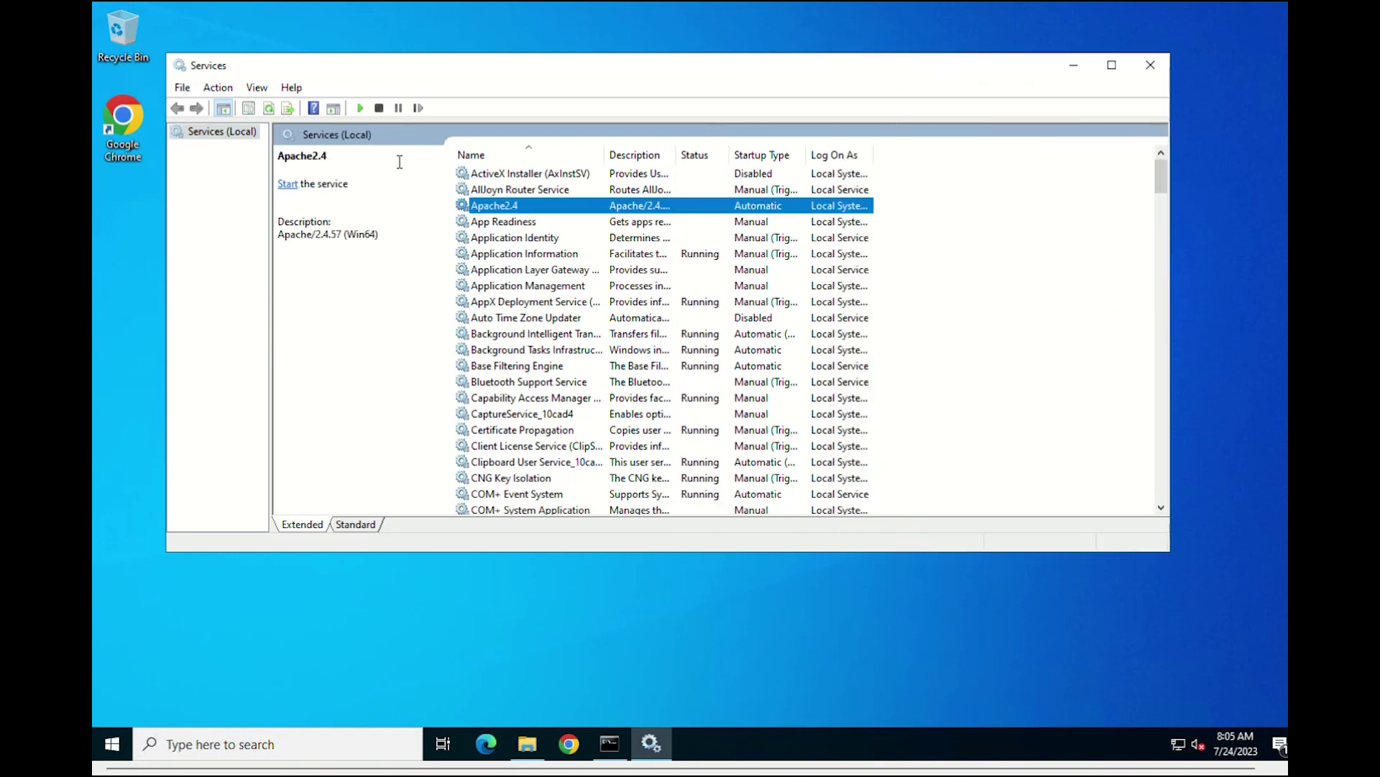
pyautogui.rightClick(489, 214)
pyautogui.click(531, 222)
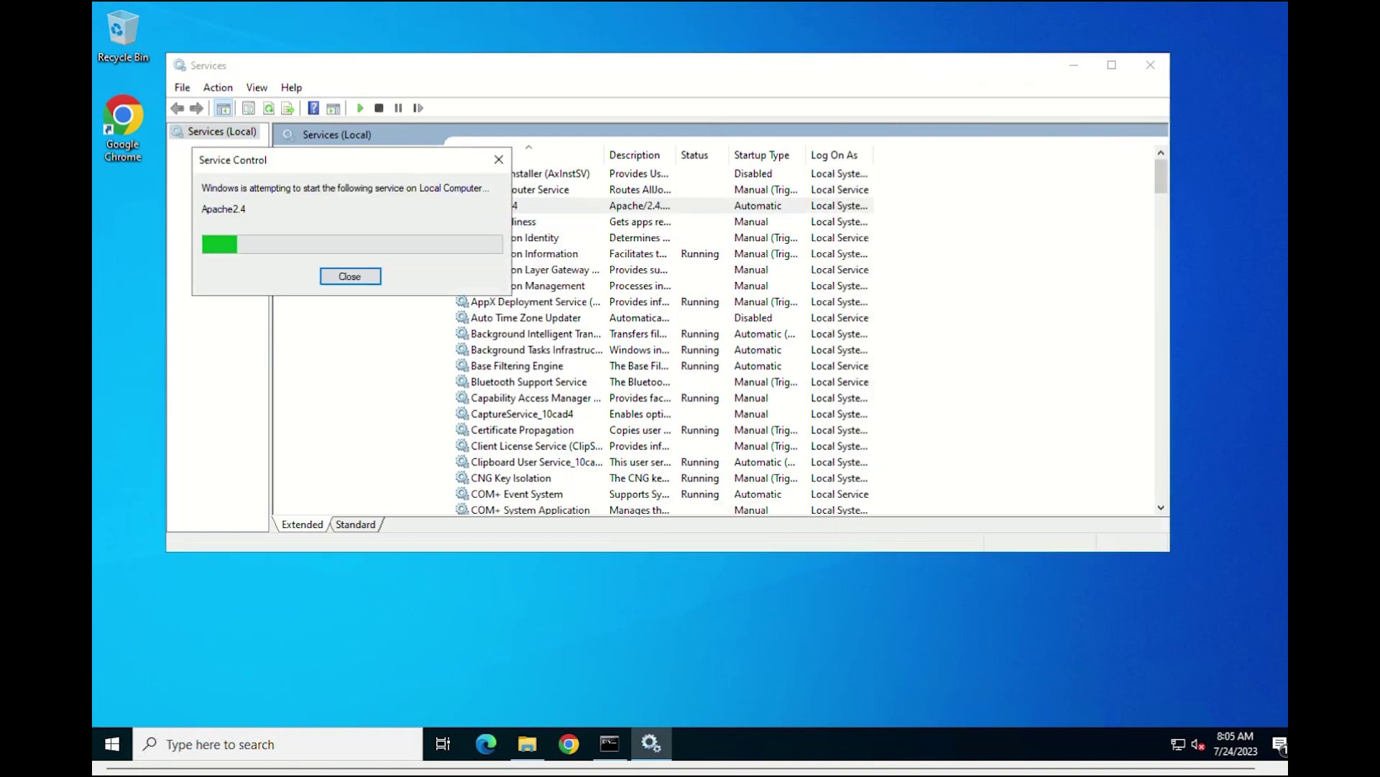
pyautogui.doubleClick(123, 119)
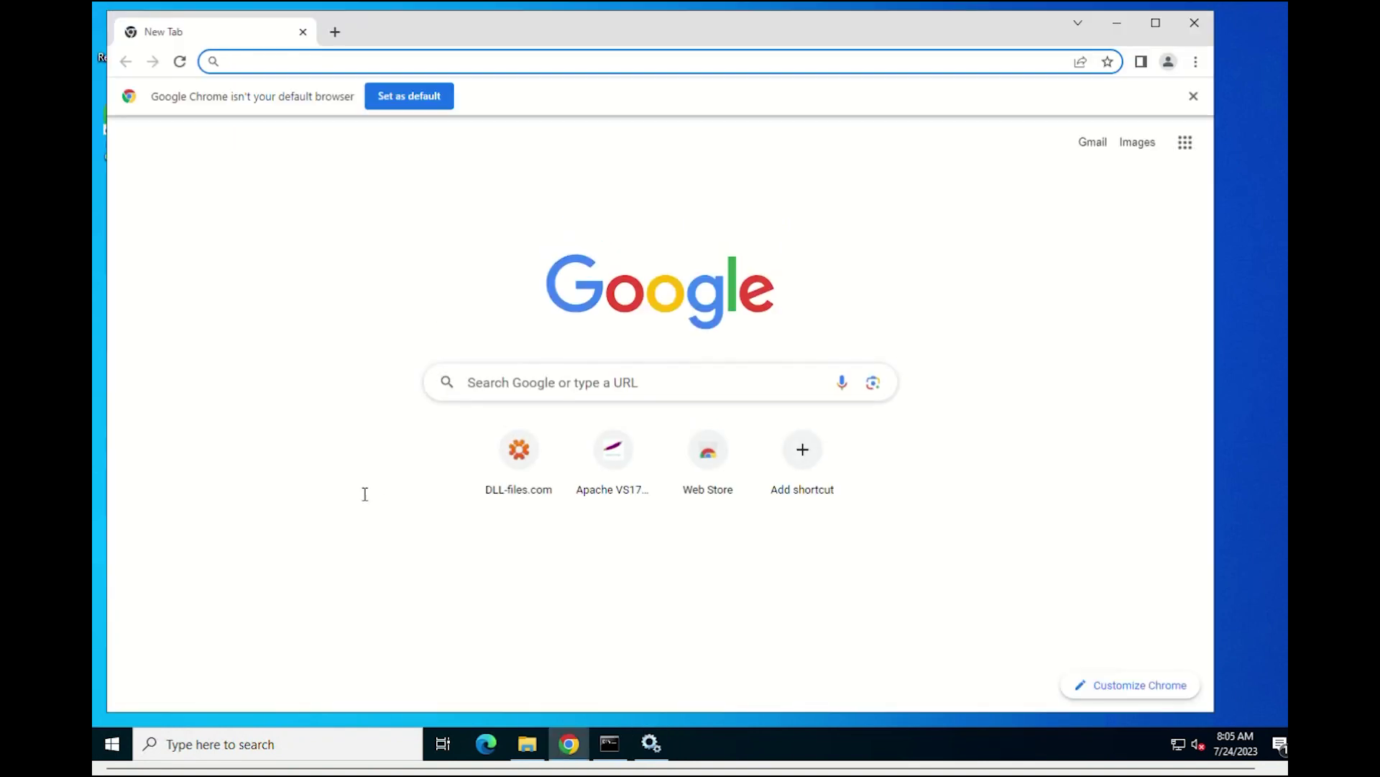
# Step: Load localhost in Chrome to confirm Apache's 'It works!' page
pyautogui.write('localhost')
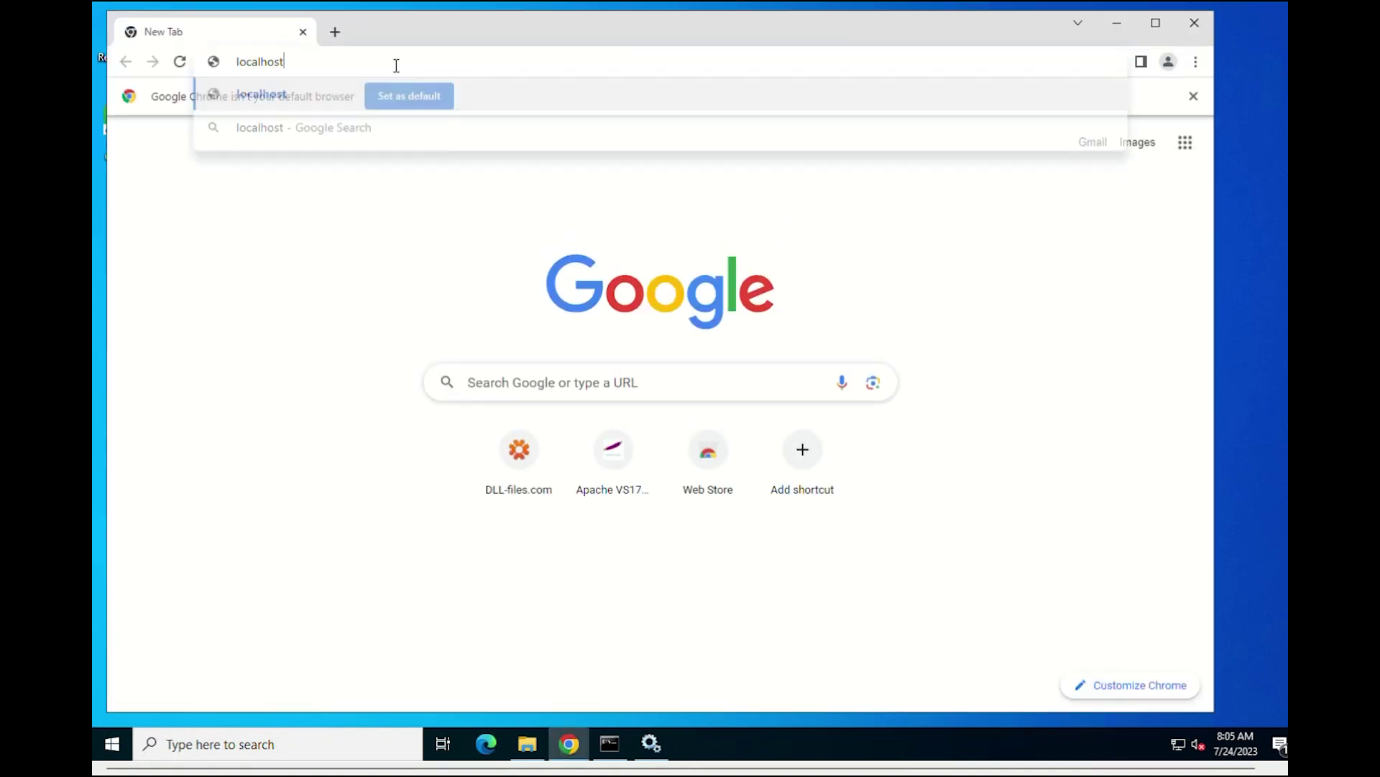
pyautogui.press('Return')
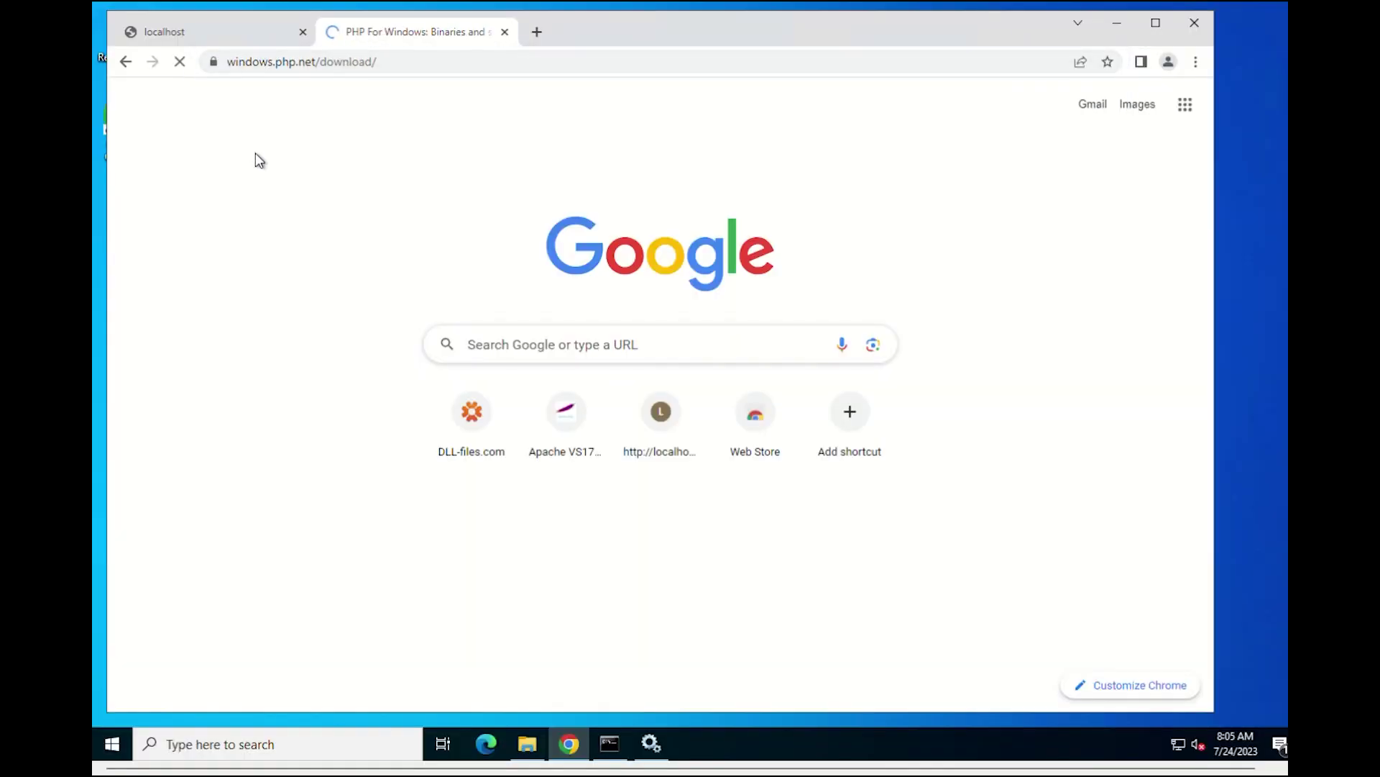
# Step: Download the PHP 8.2.8 VS16 x64 Thread Safe zip from windows.php.net
pyautogui.scroll(-1, 424, 404)
pyautogui.moveTo(501, 591); pyautogui.dragTo(386, 591)
pyautogui.scroll(-2, 427, 555)
pyautogui.click(423, 450)
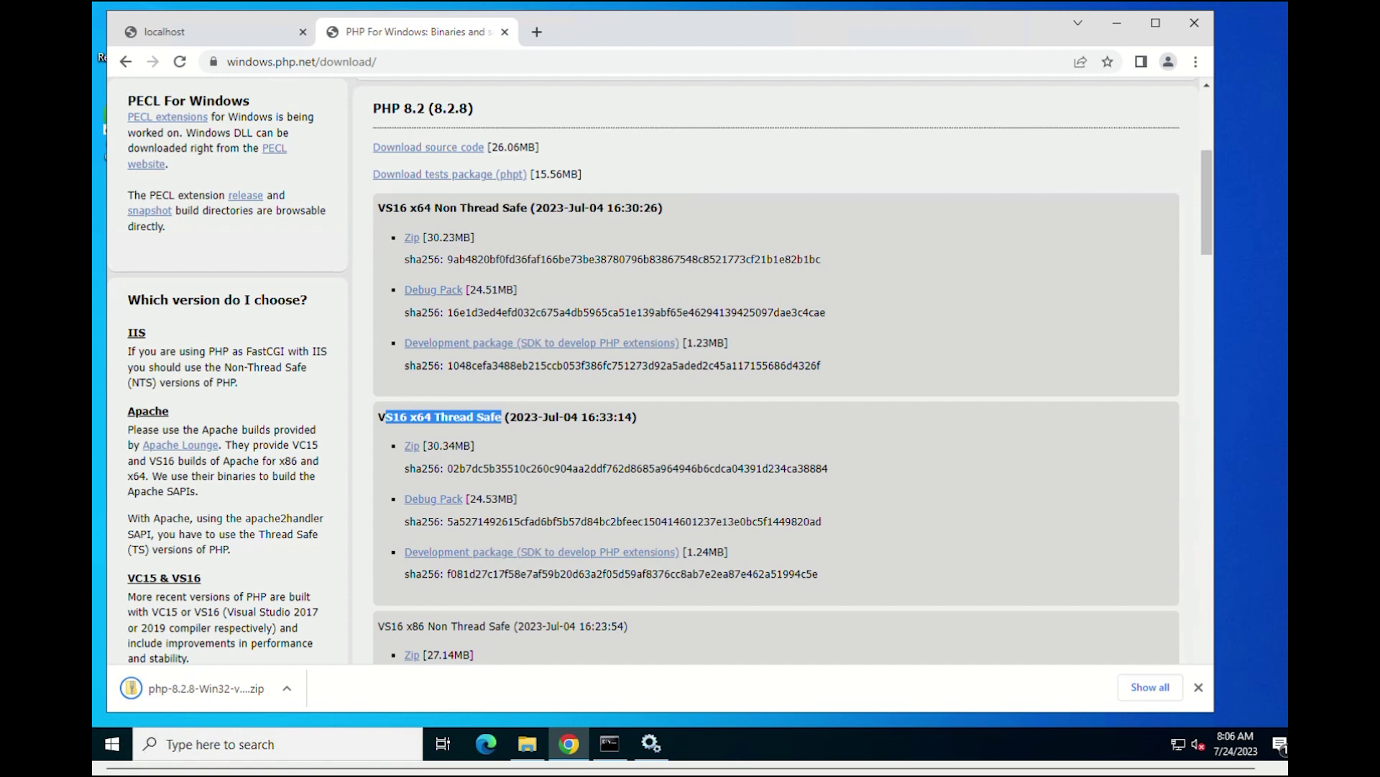
# Step: Extract all files from the PHP 8.2.8 zip into a newly created C:\php8 folder
pyautogui.click(206, 688)
pyautogui.click(421, 141)
pyautogui.click(560, 195)
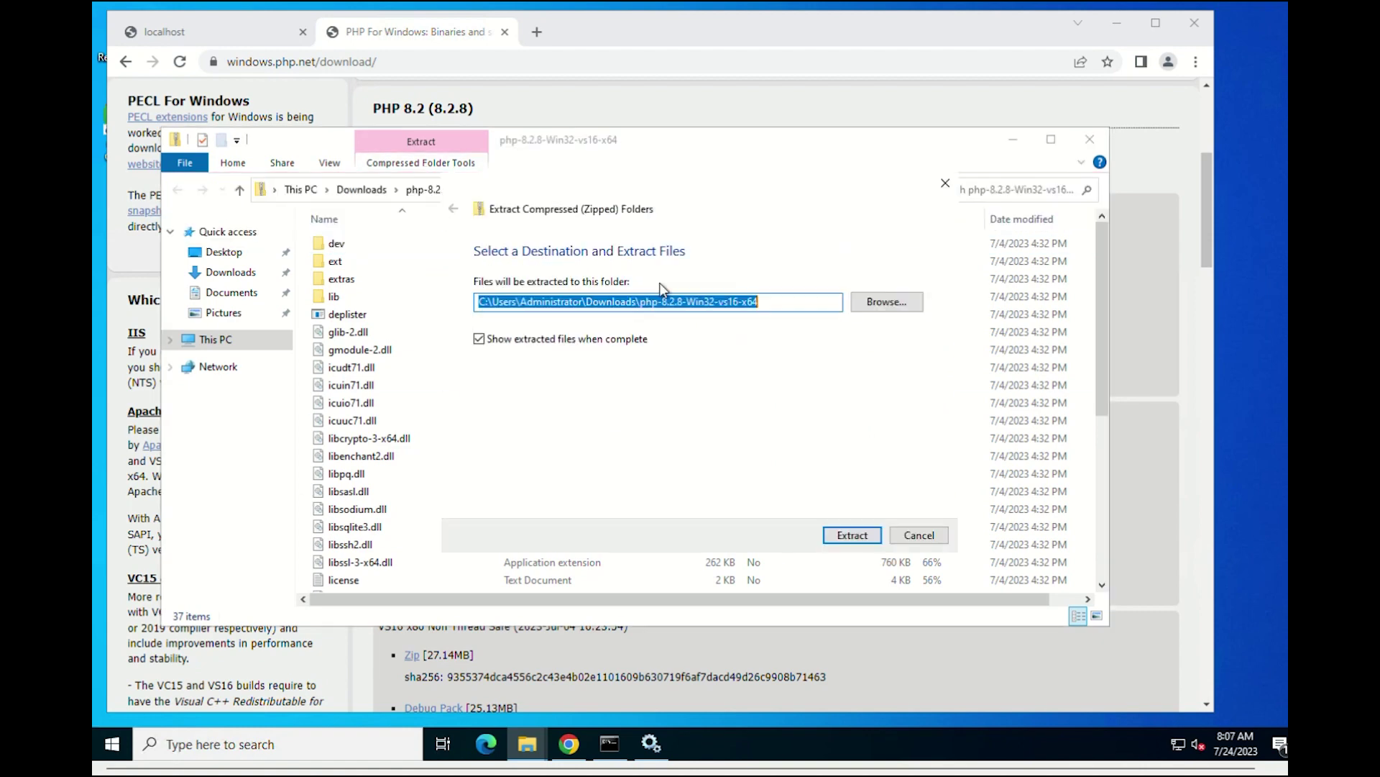
pyautogui.click(896, 302)
pyautogui.rightClick(629, 457)
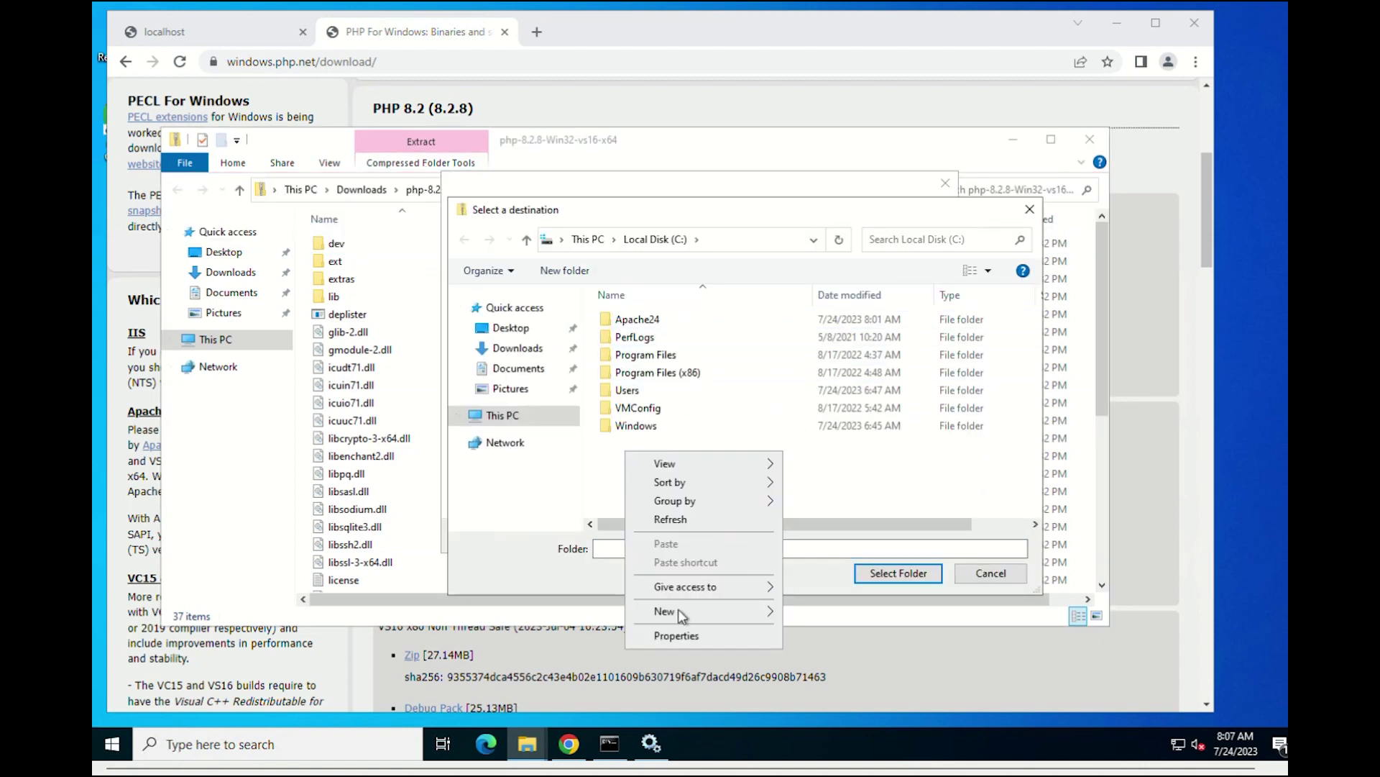
pyautogui.moveTo(681, 614)
pyautogui.click(813, 611)
pyautogui.write('ph')
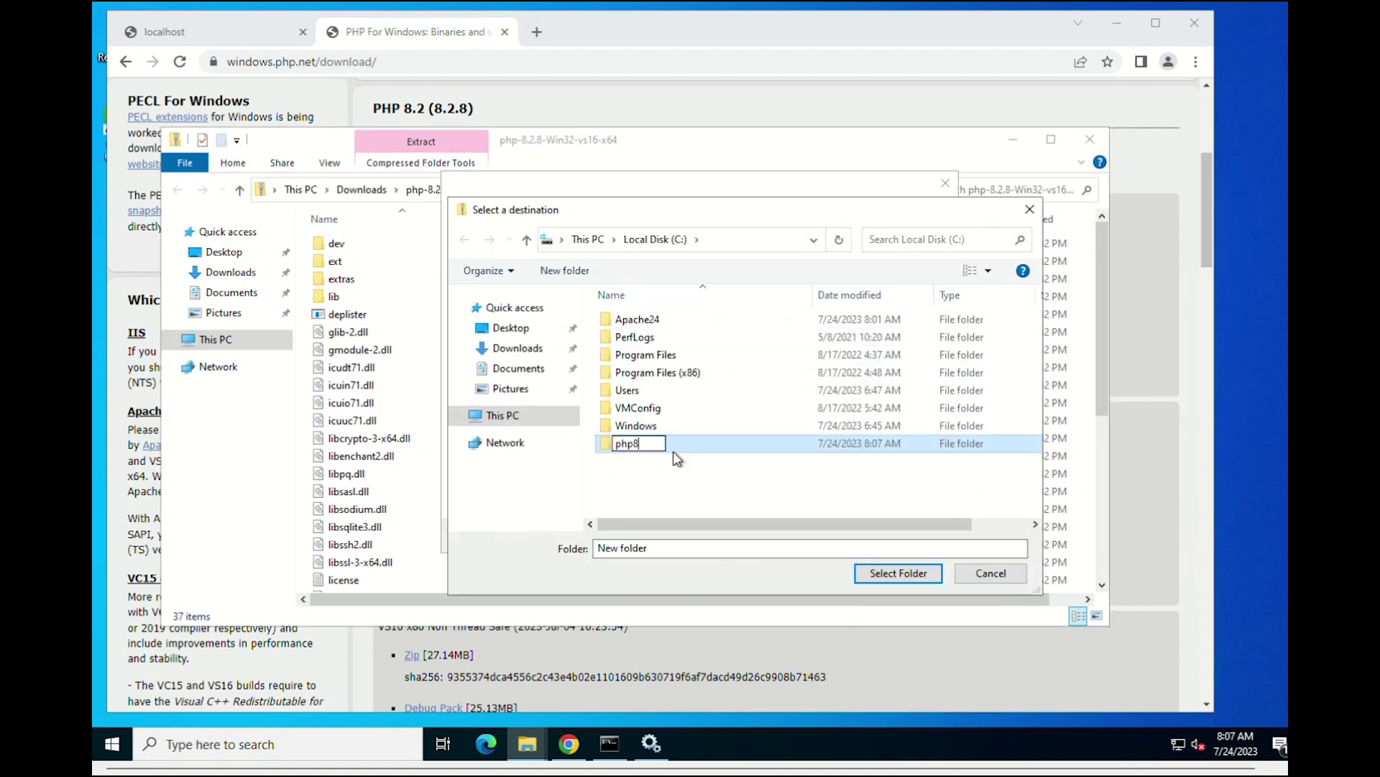
pyautogui.write('p8')
pyautogui.press('Return')
pyautogui.click(898, 576)
pyautogui.click(849, 538)
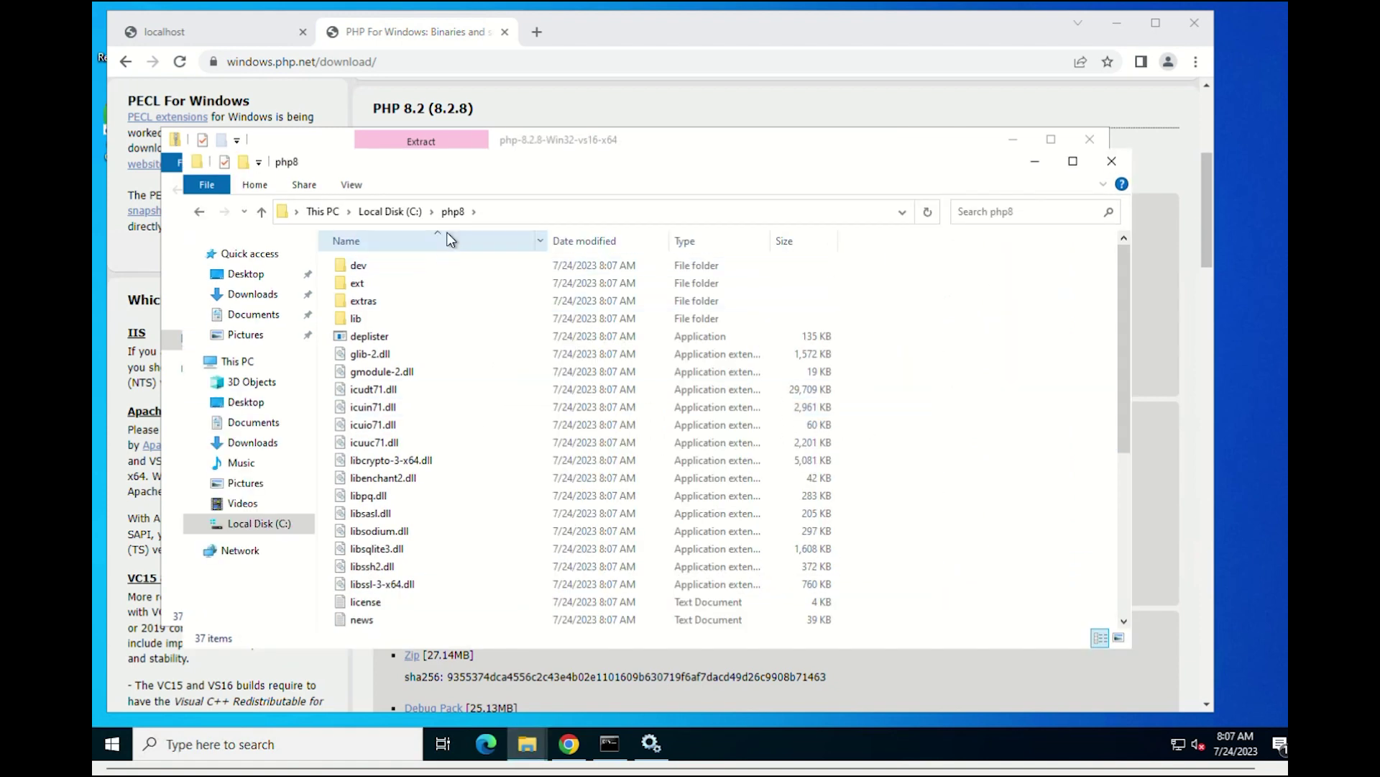
# Step: Copy the C:\php8 path from the File Explorer address bar
pyautogui.click(285, 217)
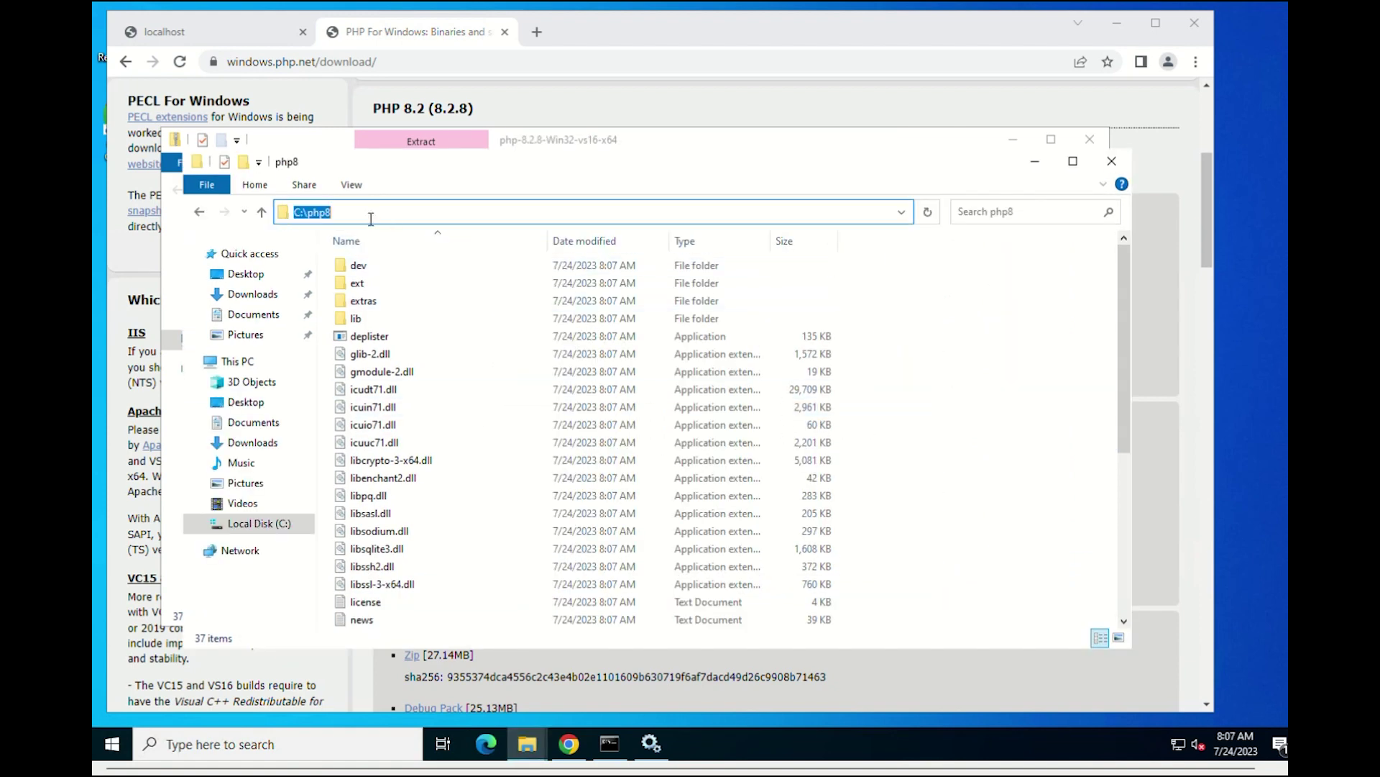
pyautogui.rightClick(319, 218)
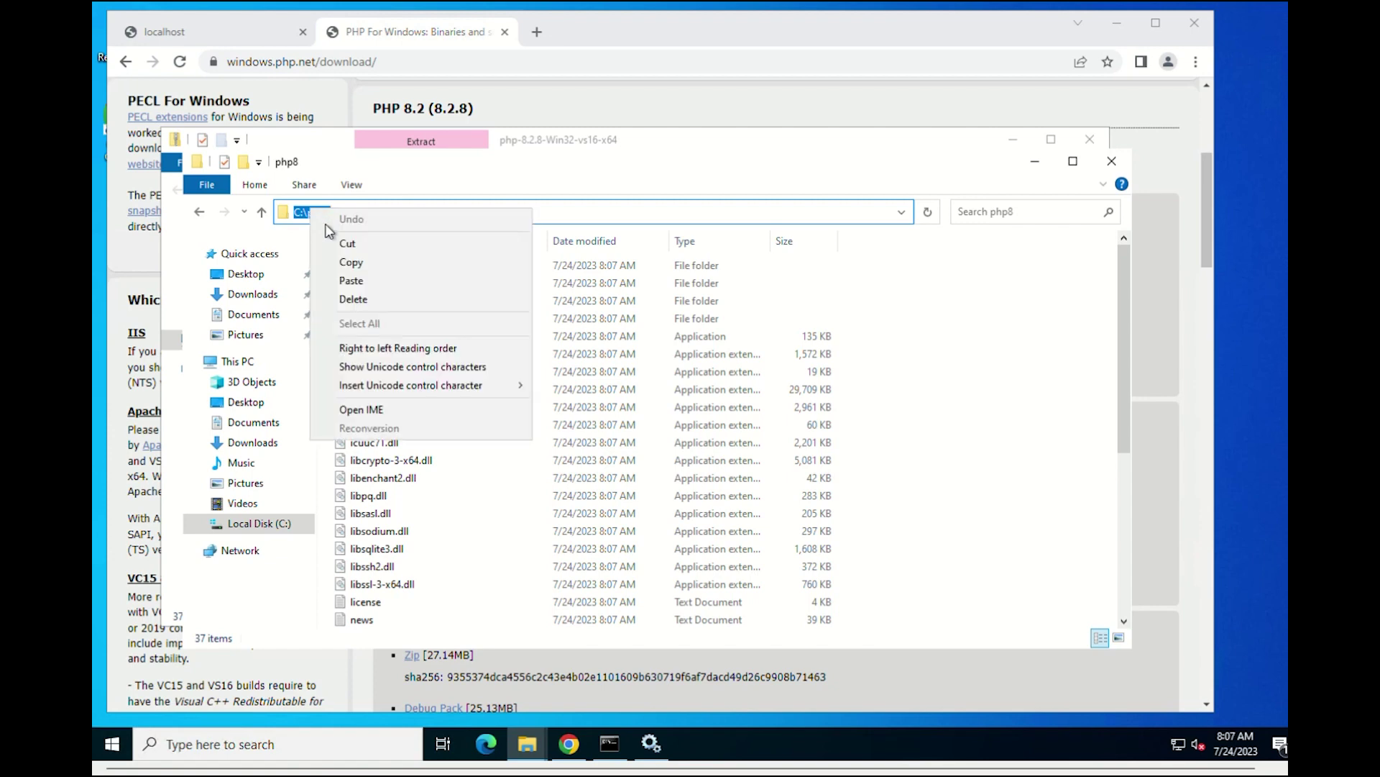
pyautogui.click(349, 268)
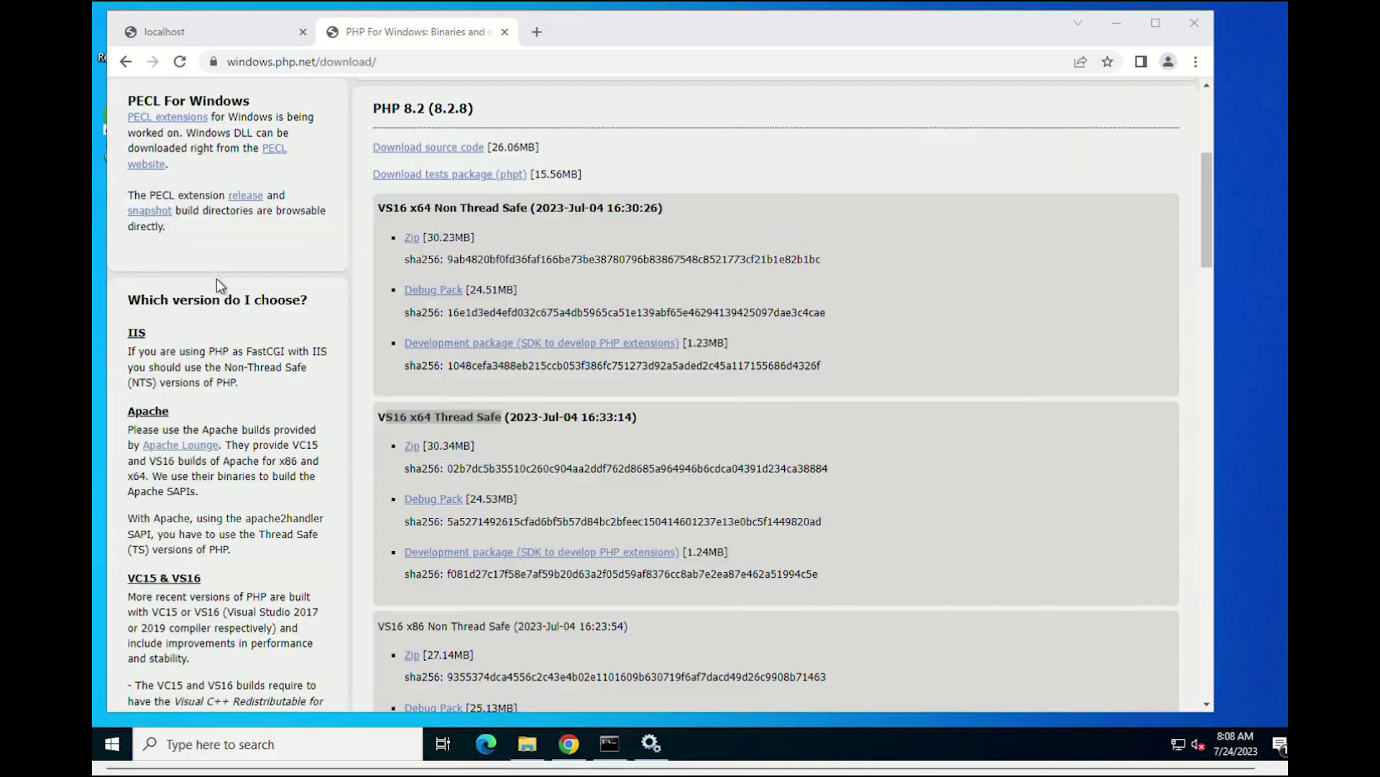
# Step: Add a new C:\php8 entry to the system Path variable in Environment Variables
pyautogui.click(433, 397)
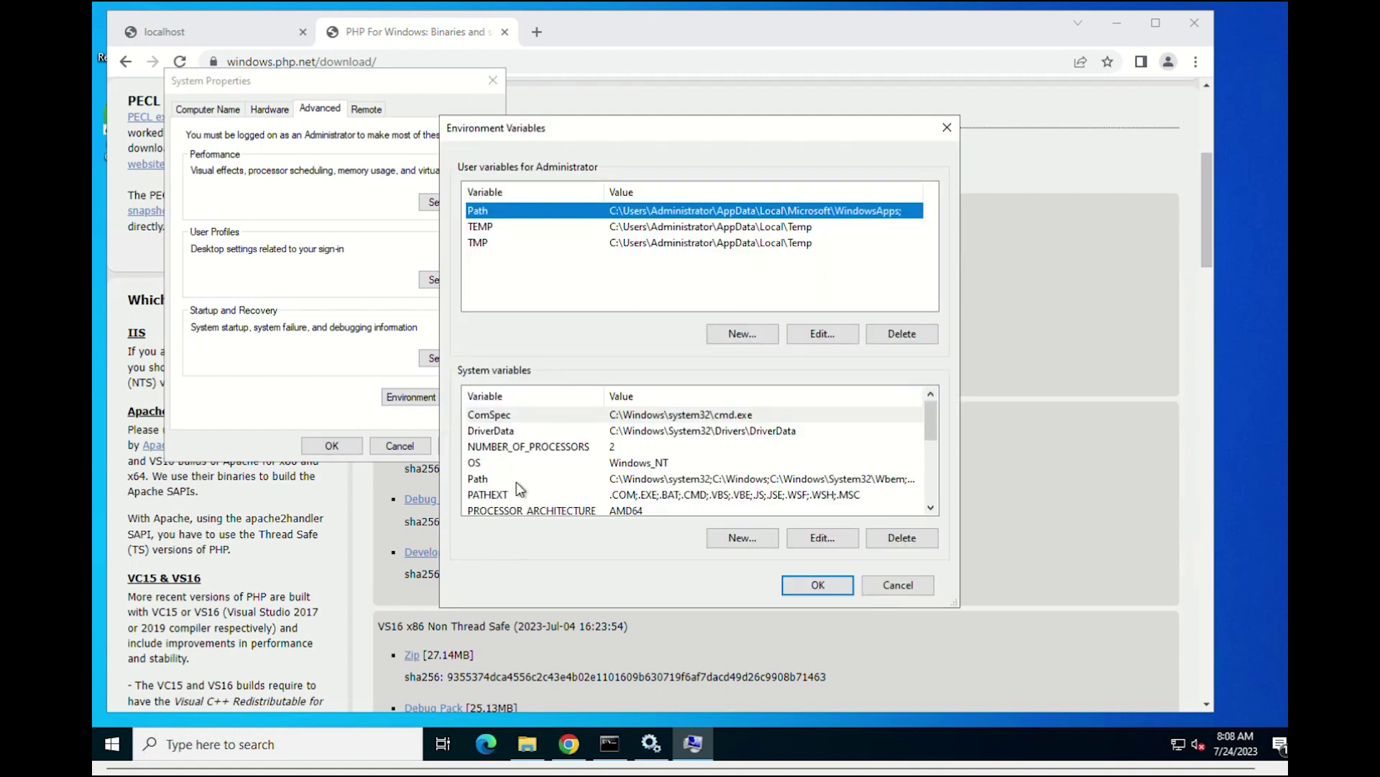
pyautogui.click(517, 479)
pyautogui.click(823, 538)
pyautogui.click(876, 204)
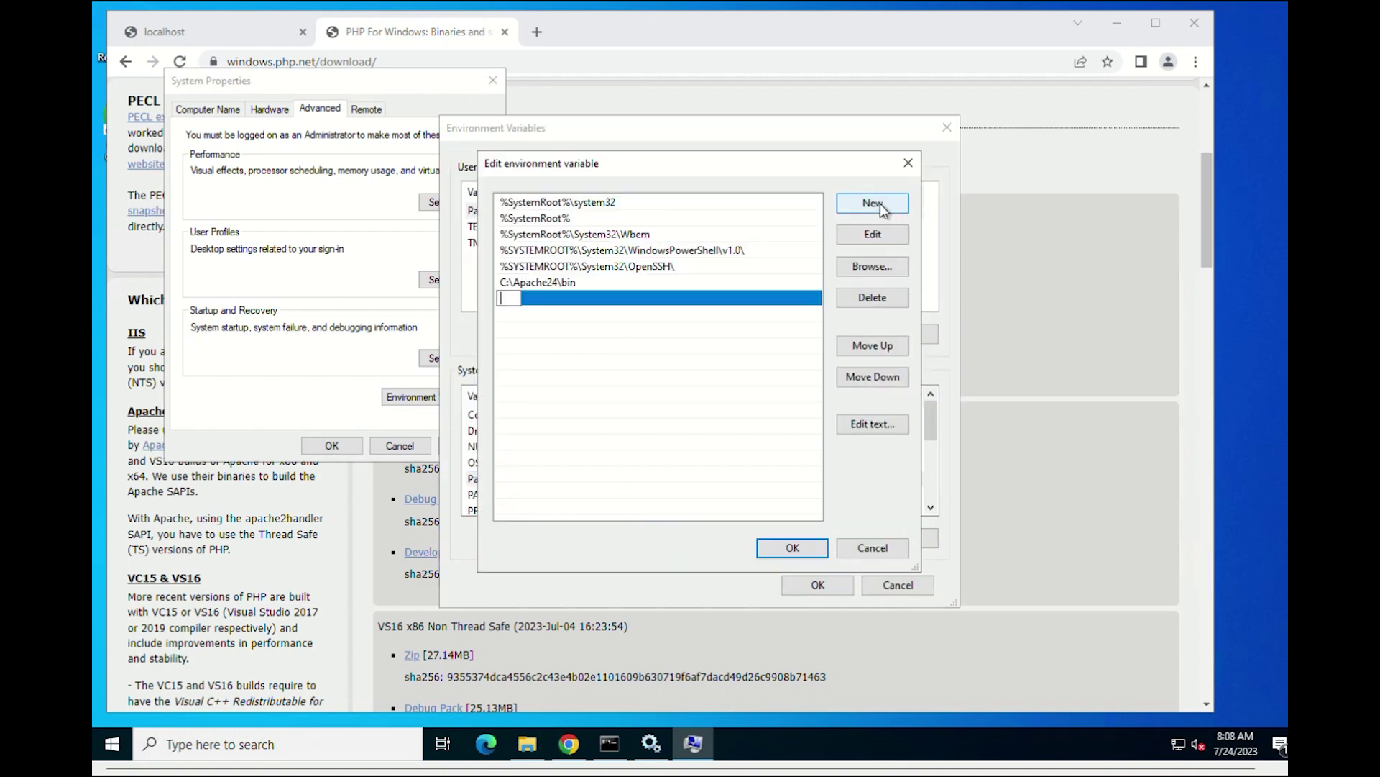
pyautogui.write('C:\\php8')
pyautogui.click(793, 547)
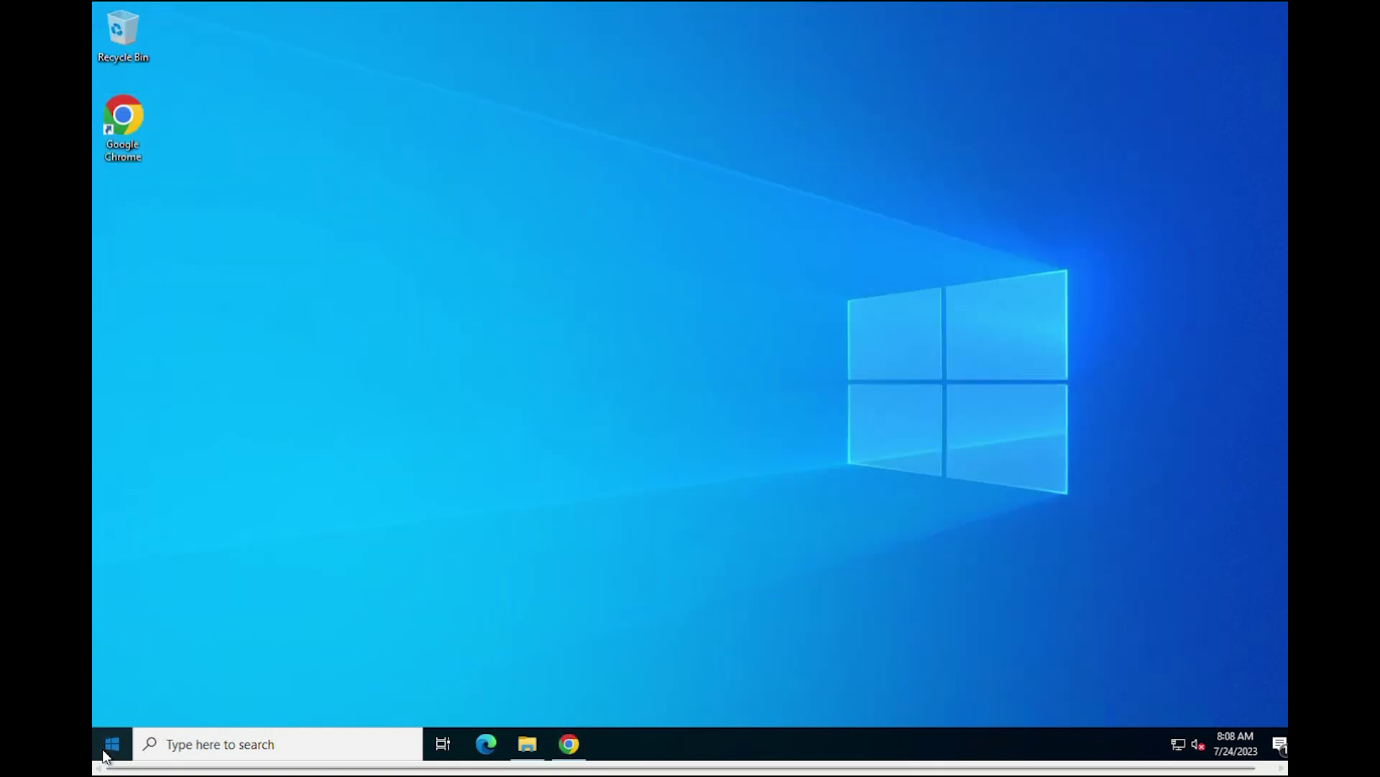
# Step: Launch Command Prompt as administrator from a cmd search
pyautogui.click(107, 747)
pyautogui.write('cmd')
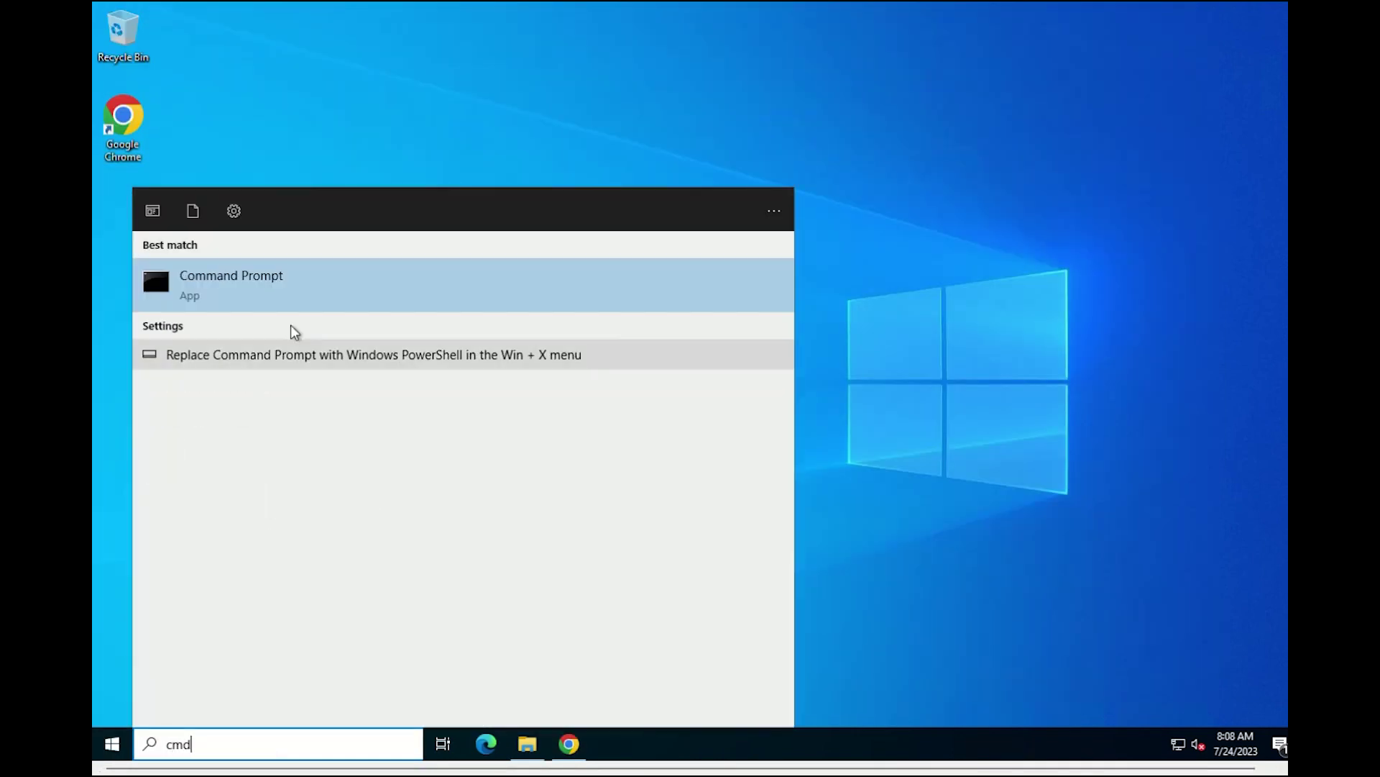
pyautogui.rightClick(276, 299)
pyautogui.click(321, 313)
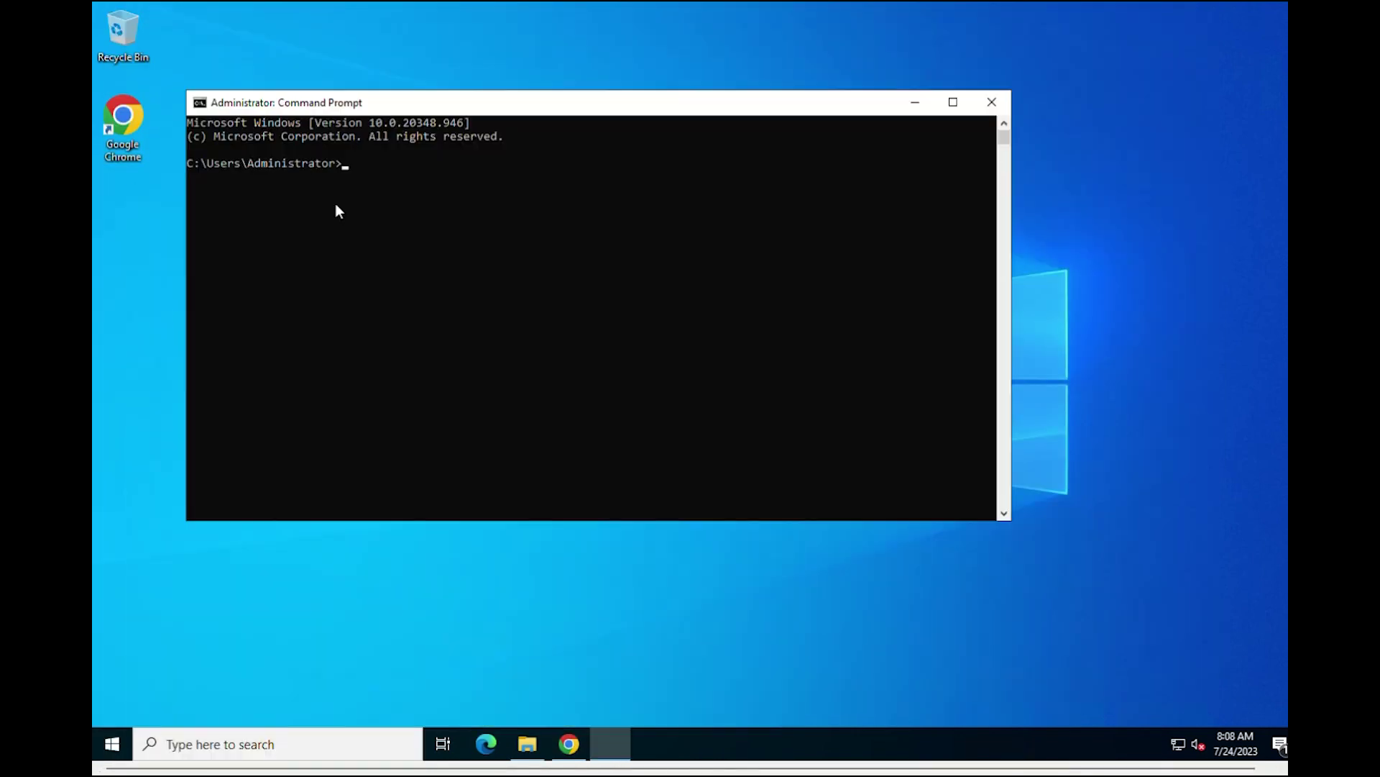
# Step: Run php -v and confirm it reports PHP 8.2.8
pyautogui.write('php -v')
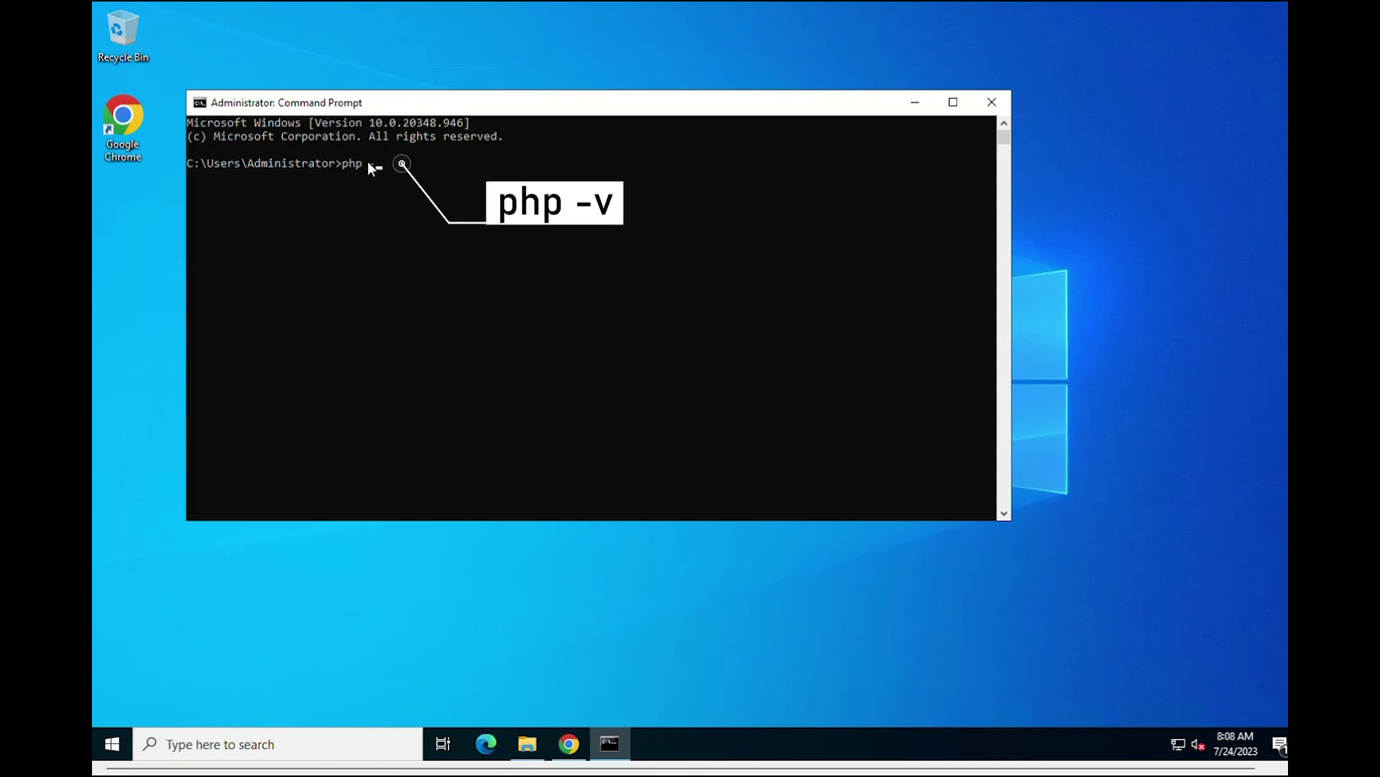
pyautogui.press('Return')
pyautogui.moveTo(302, 178); pyautogui.dragTo(996, 209)
pyautogui.click(716, 203)
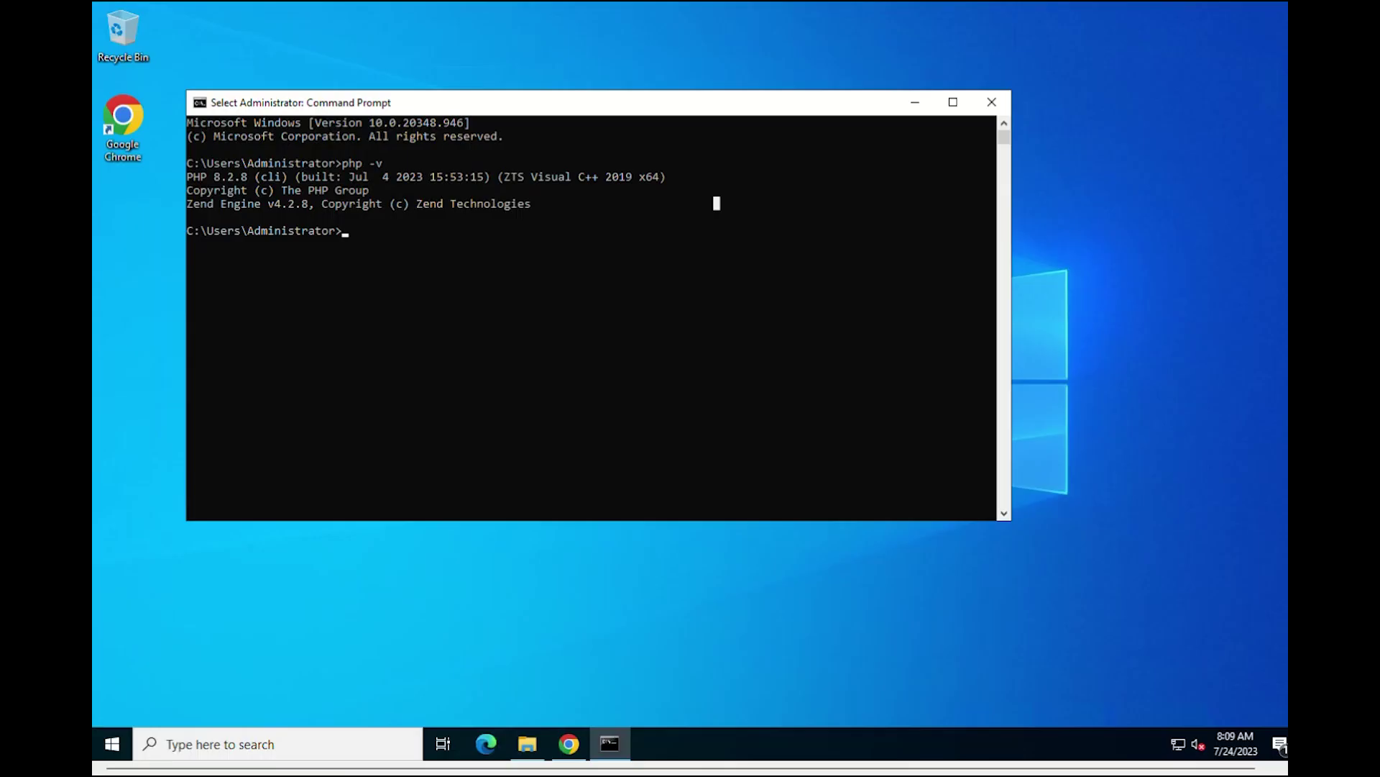
# Step: Open C:\Apache24\conf\httpd.conf in Notepad
pyautogui.click(991, 101)
pyautogui.click(527, 743)
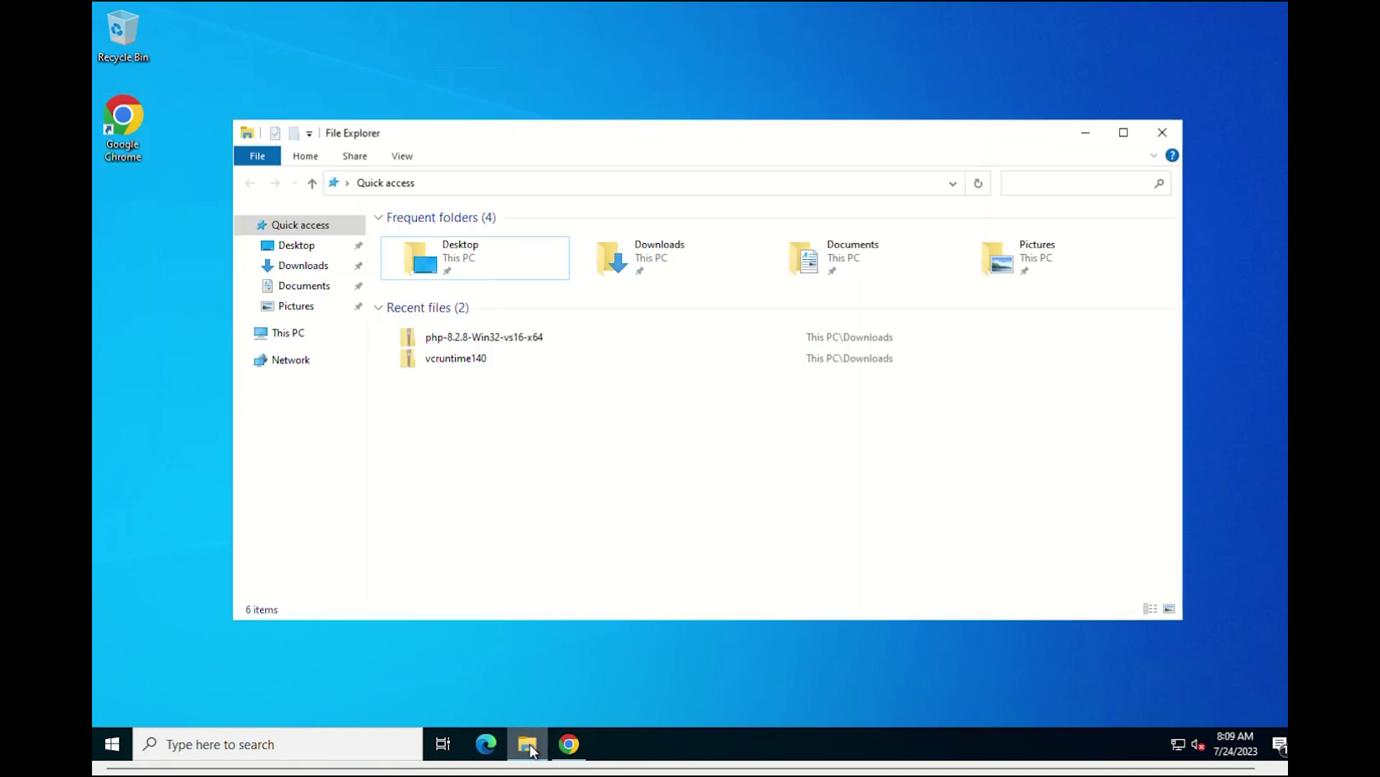
pyautogui.click(290, 333)
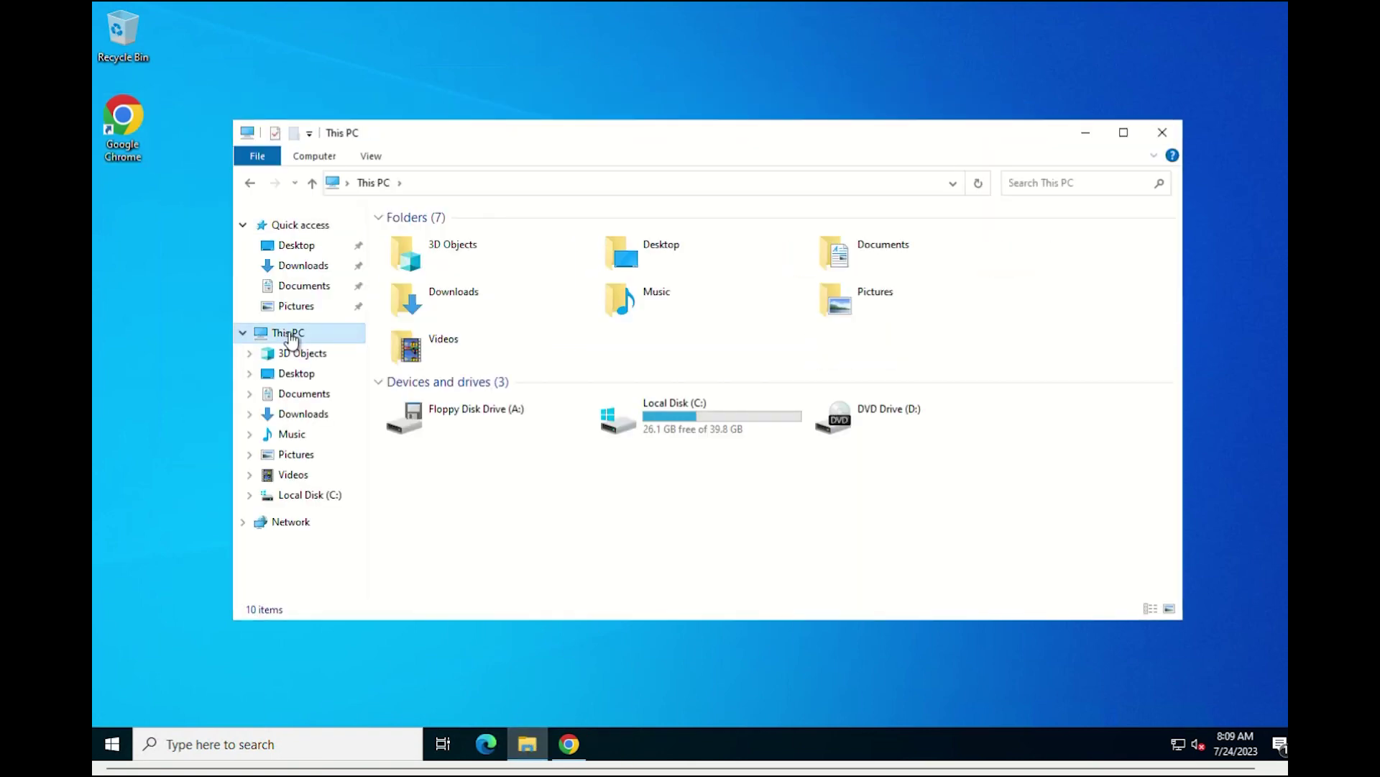
pyautogui.doubleClick(716, 425)
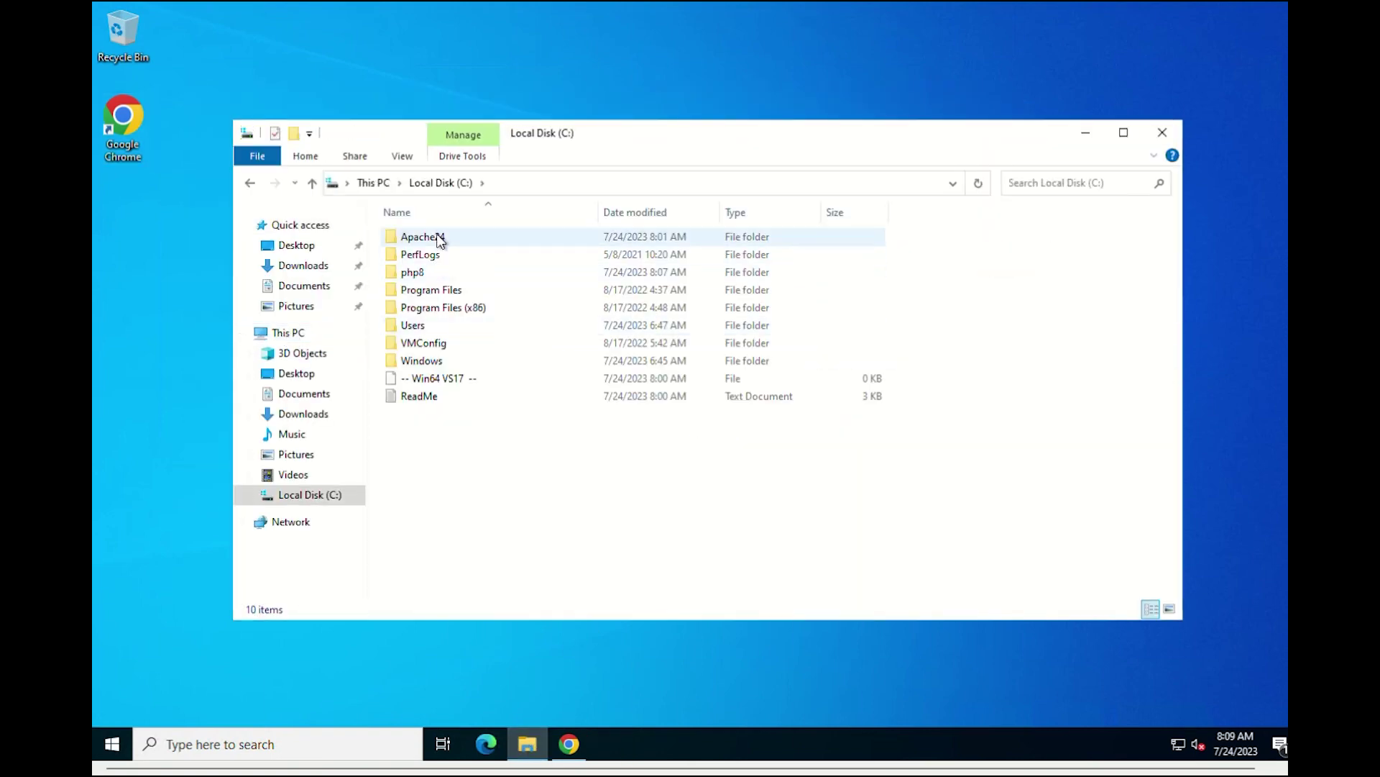
pyautogui.doubleClick(440, 241)
pyautogui.doubleClick(435, 273)
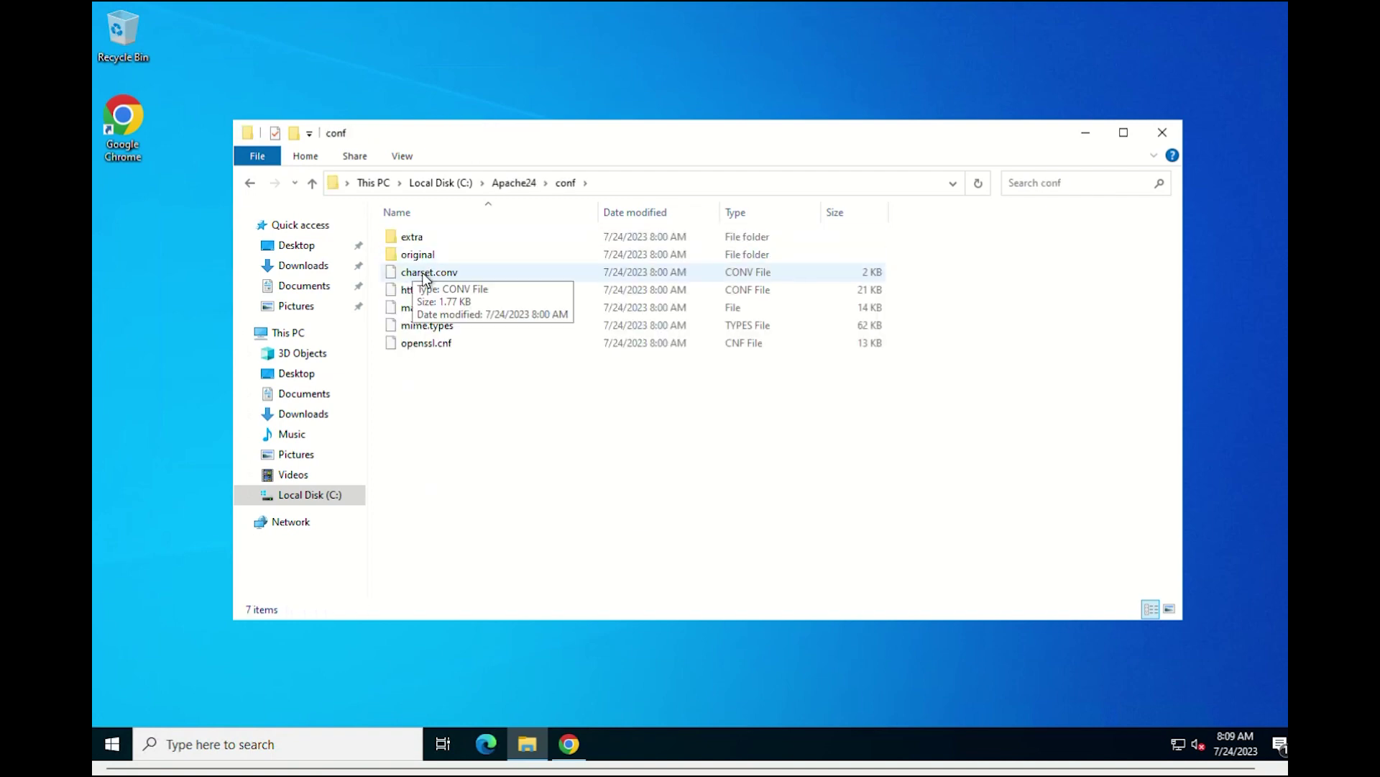
pyautogui.rightClick(436, 296)
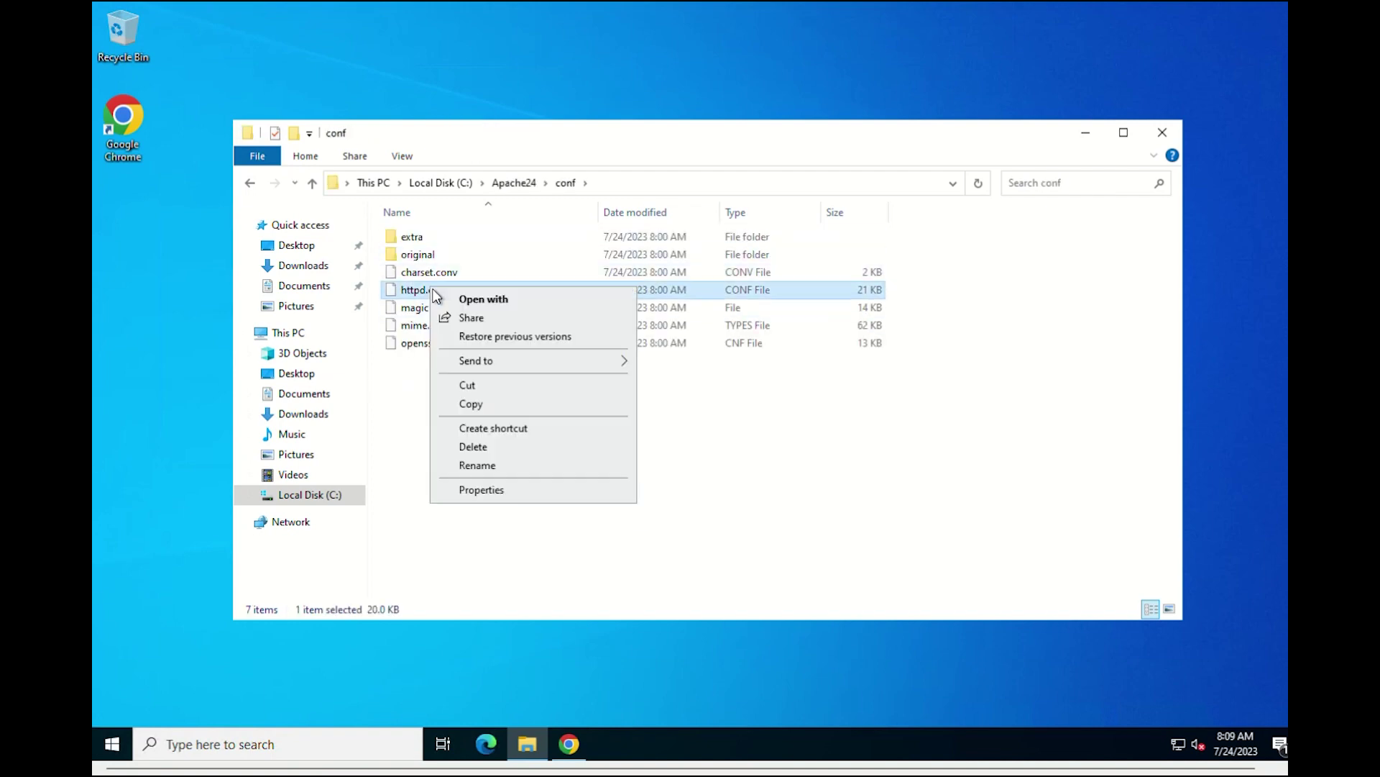
pyautogui.click(482, 305)
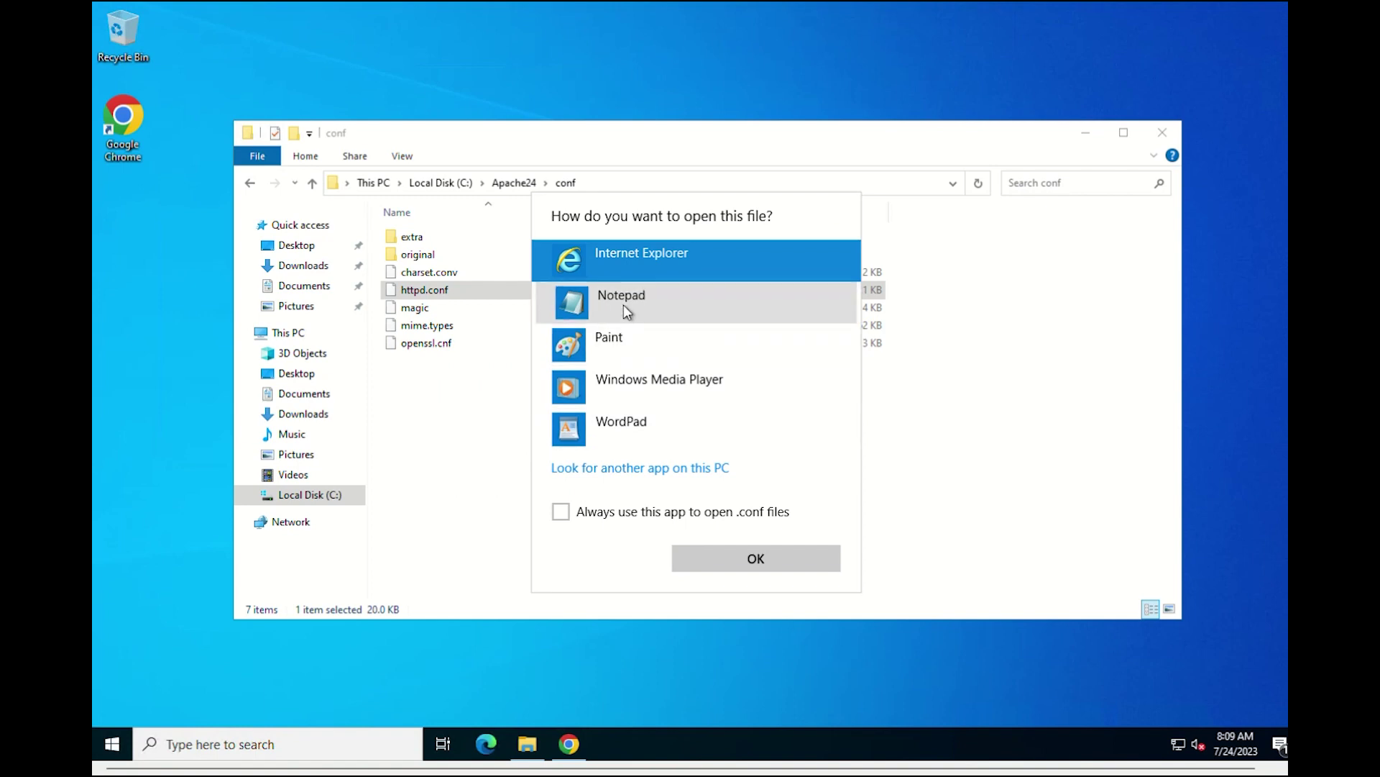
pyautogui.click(623, 304)
pyautogui.click(749, 559)
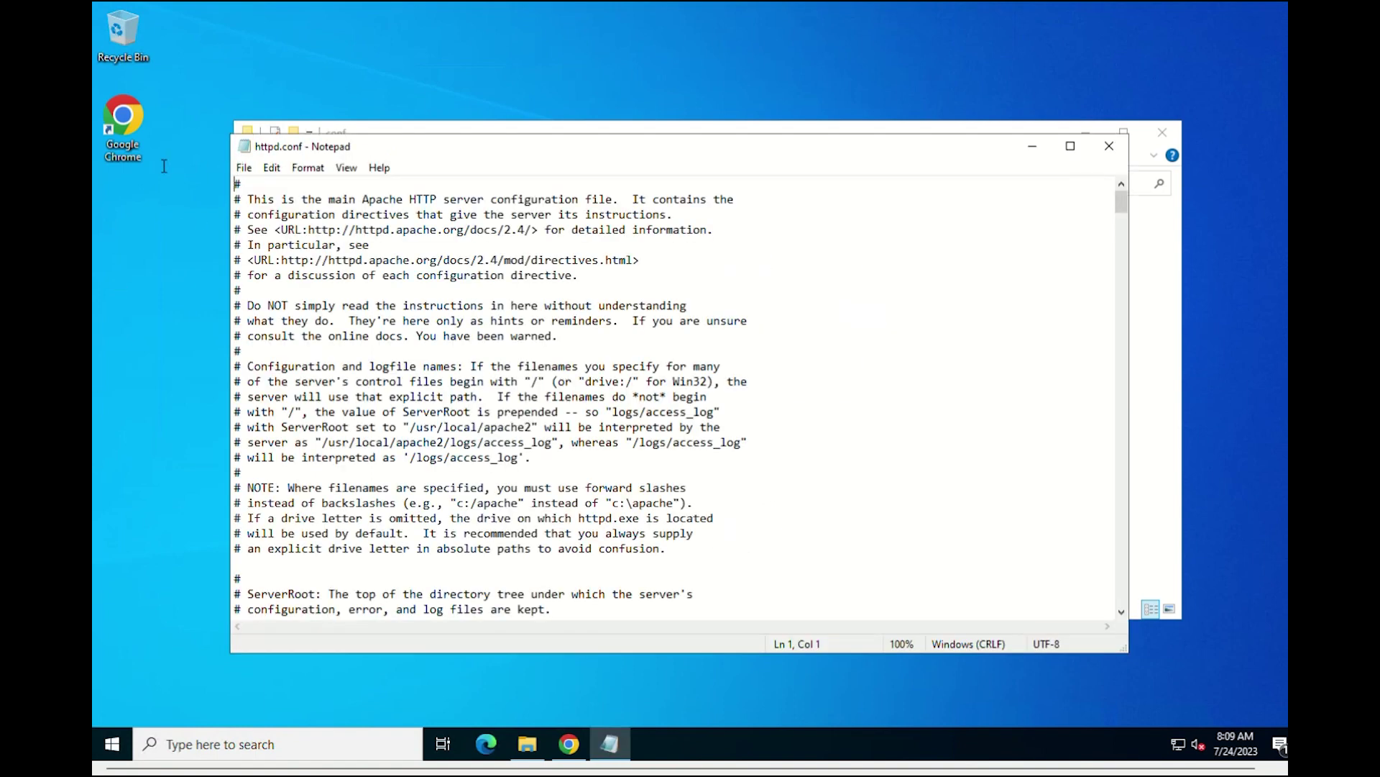
# Step: Append index.php to the DirectoryIndex line and save httpd.conf
pyautogui.hotkey('ctrl', 'f')
pyautogui.press('Return')
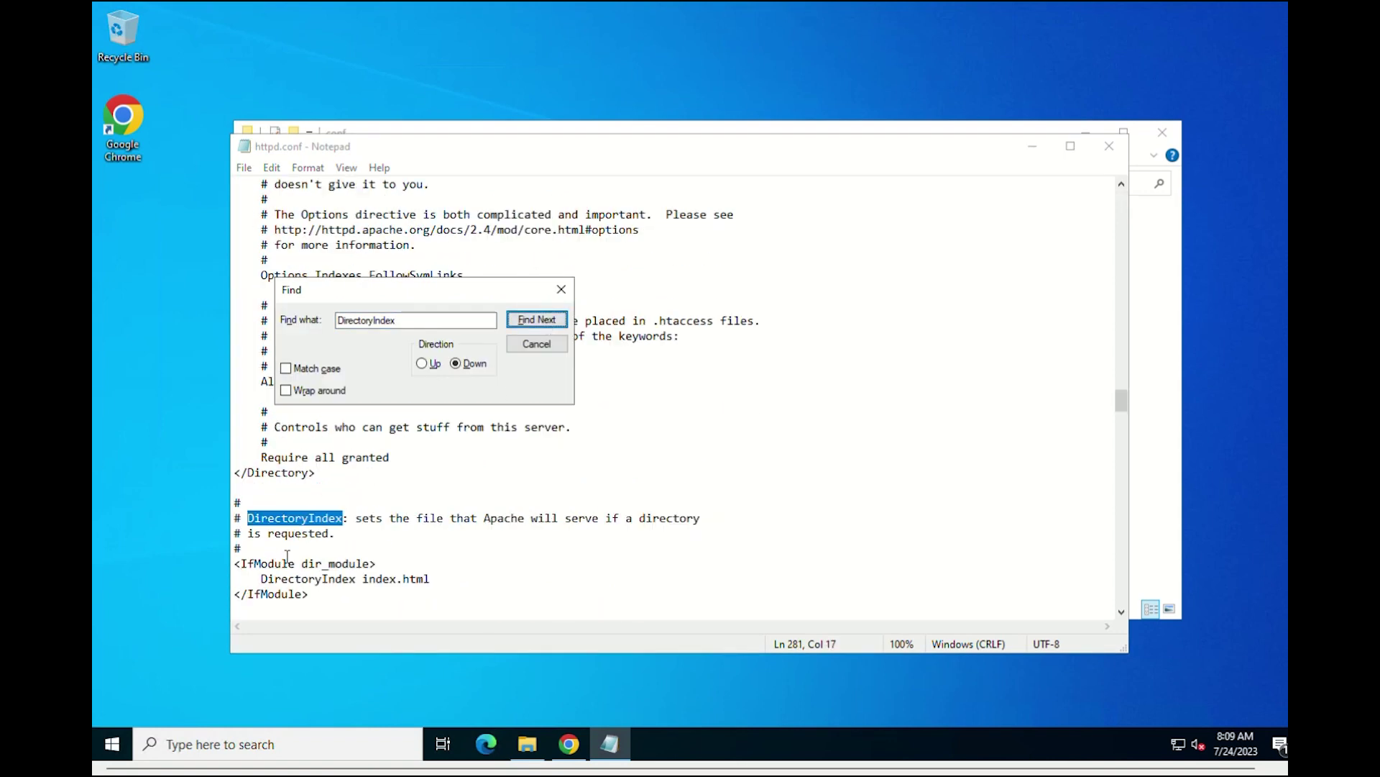
pyautogui.click(440, 579)
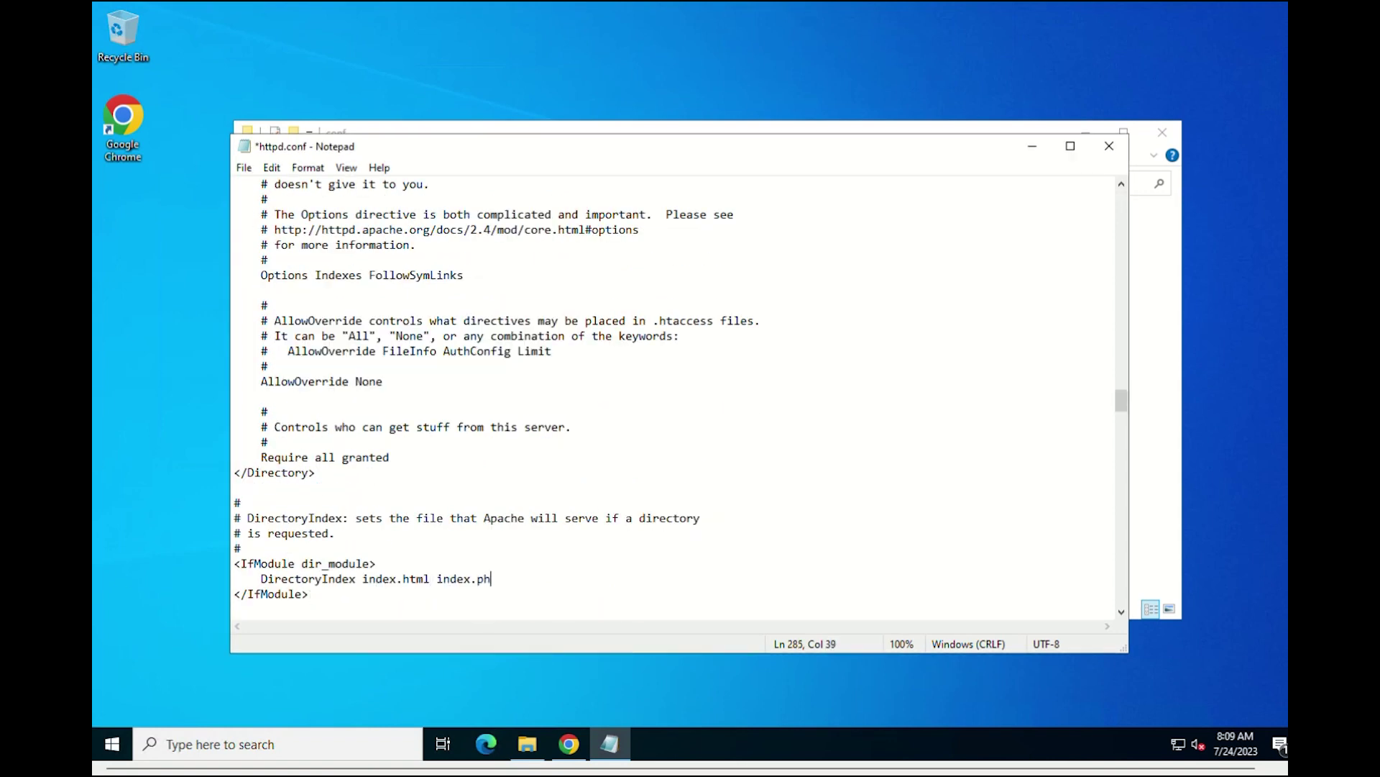
pyautogui.click(244, 167)
pyautogui.click(277, 242)
# Step: Paste the LoadModule, AddHandler and PHPIniDir lines at the end of httpd.conf
pyautogui.hotkey('ctrl', 'End')
pyautogui.write('LoadModule php_module "C:\\php8\\php8apache2_4.dll" AddHandler application/x-httpd-php .php PHPIniDir "C:\\php8"')
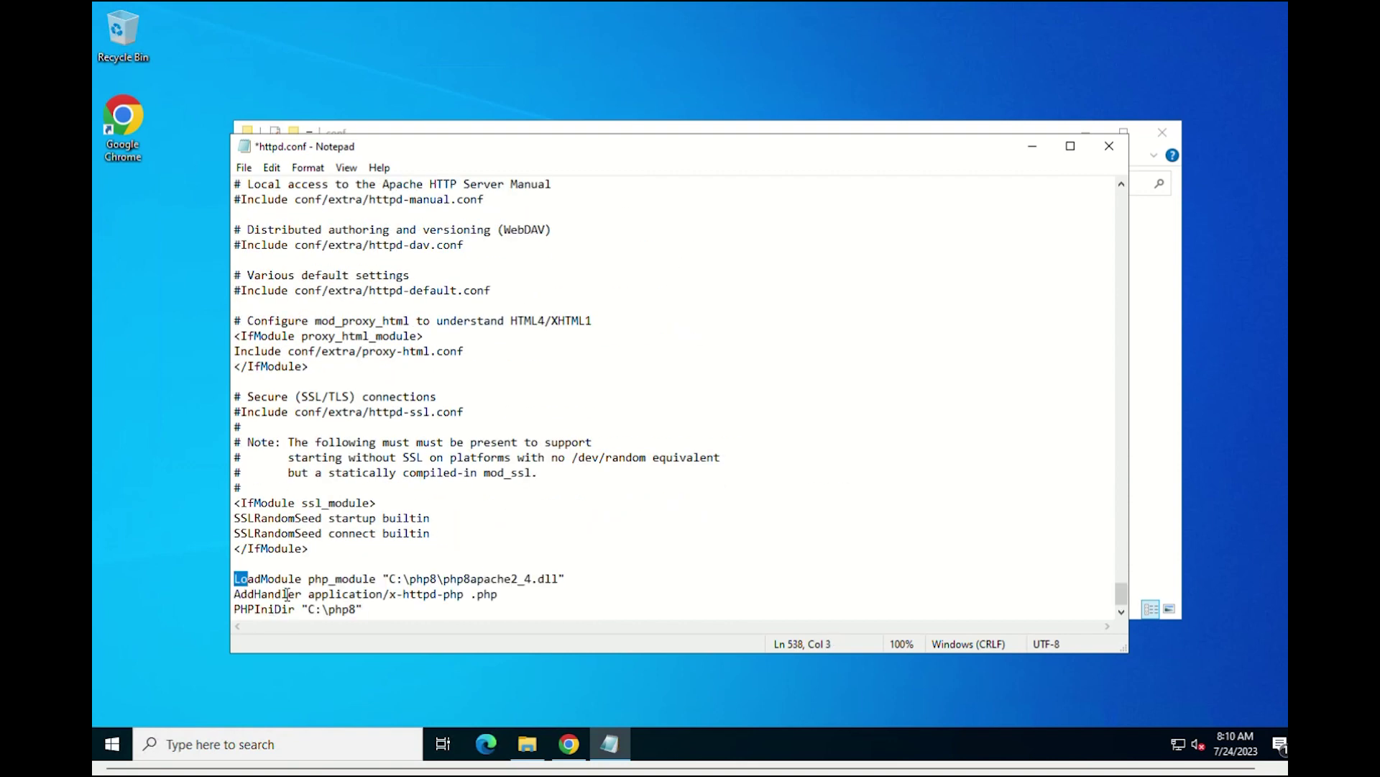
pyautogui.click(443, 594)
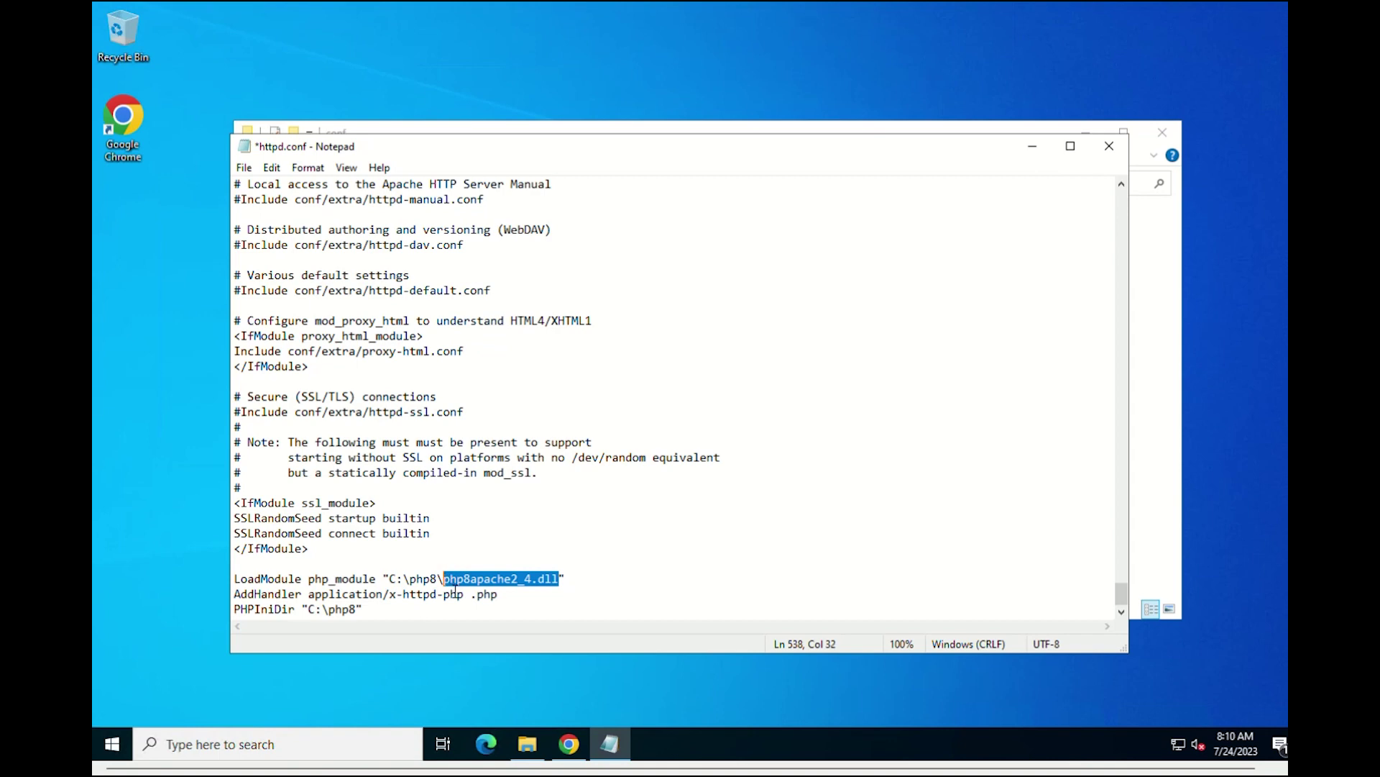
# Step: Confirm php8apache2_4.dll is present in the C:\php8 folder
pyautogui.click(528, 745)
pyautogui.doubleClick(718, 435)
pyautogui.doubleClick(435, 271)
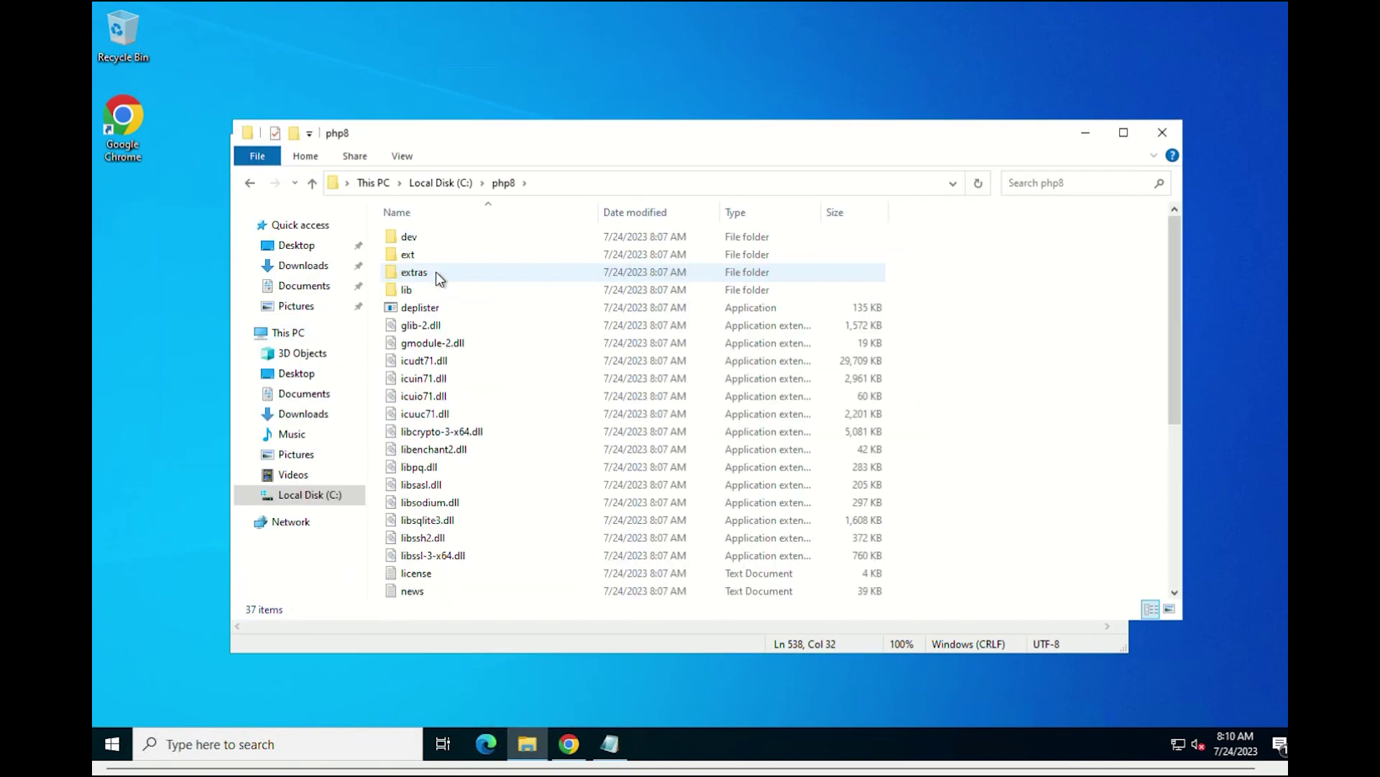
pyautogui.scroll(-4, 448, 424)
pyautogui.scroll(-1, 449, 430)
pyautogui.click(442, 464)
# Step: Save the updated httpd.conf in Notepad
pyautogui.hotkey('alt', 'Tab')
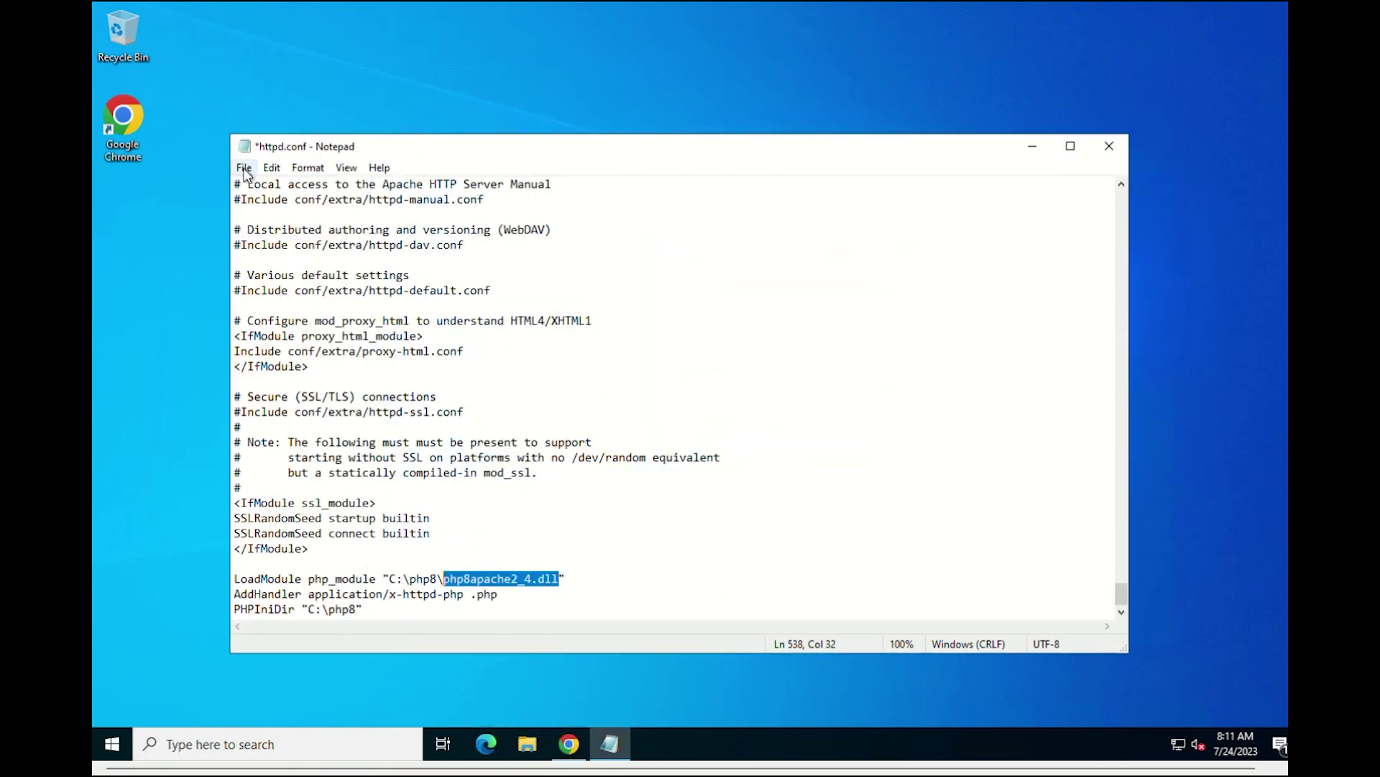
pyautogui.click(244, 167)
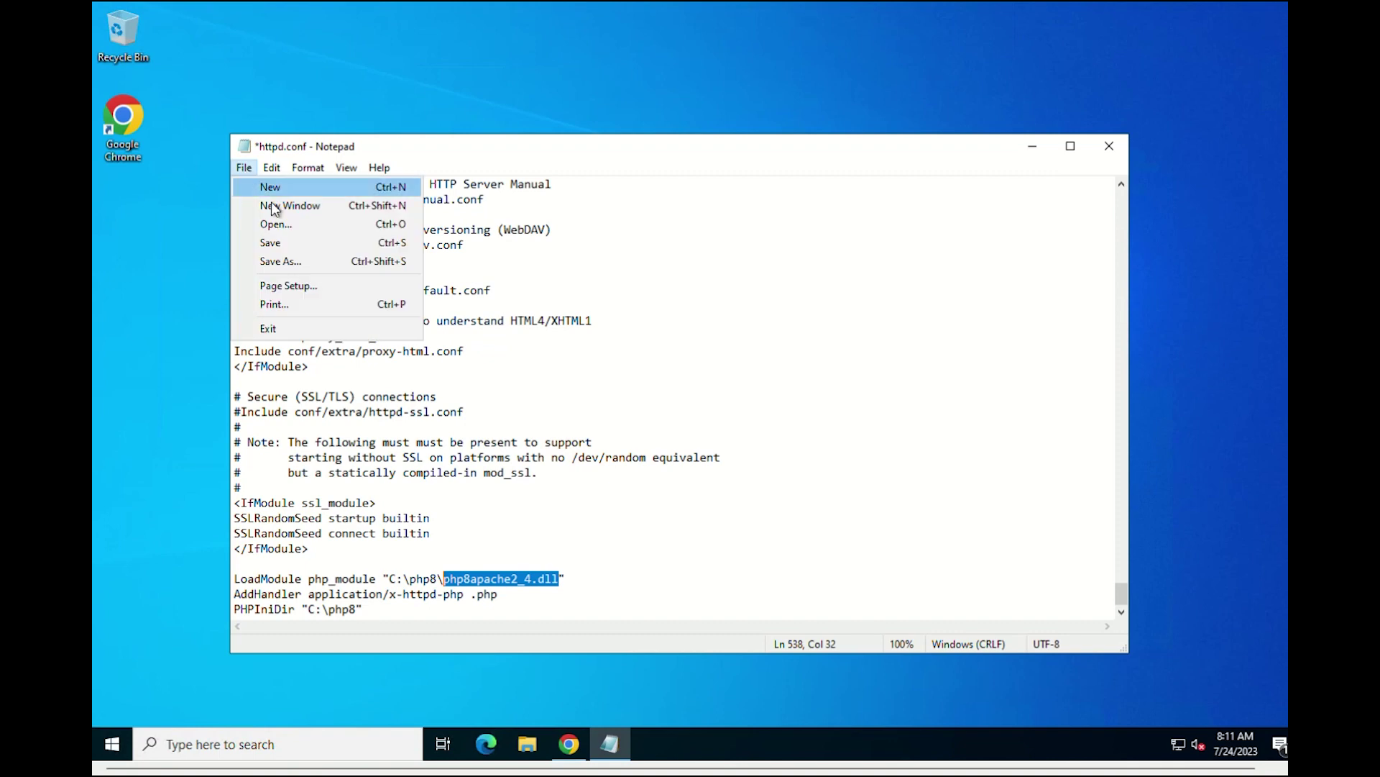
pyautogui.click(279, 242)
# Step: Copy php.ini-development from the C:\php8 folder
pyautogui.hotkey('alt', 'F4')
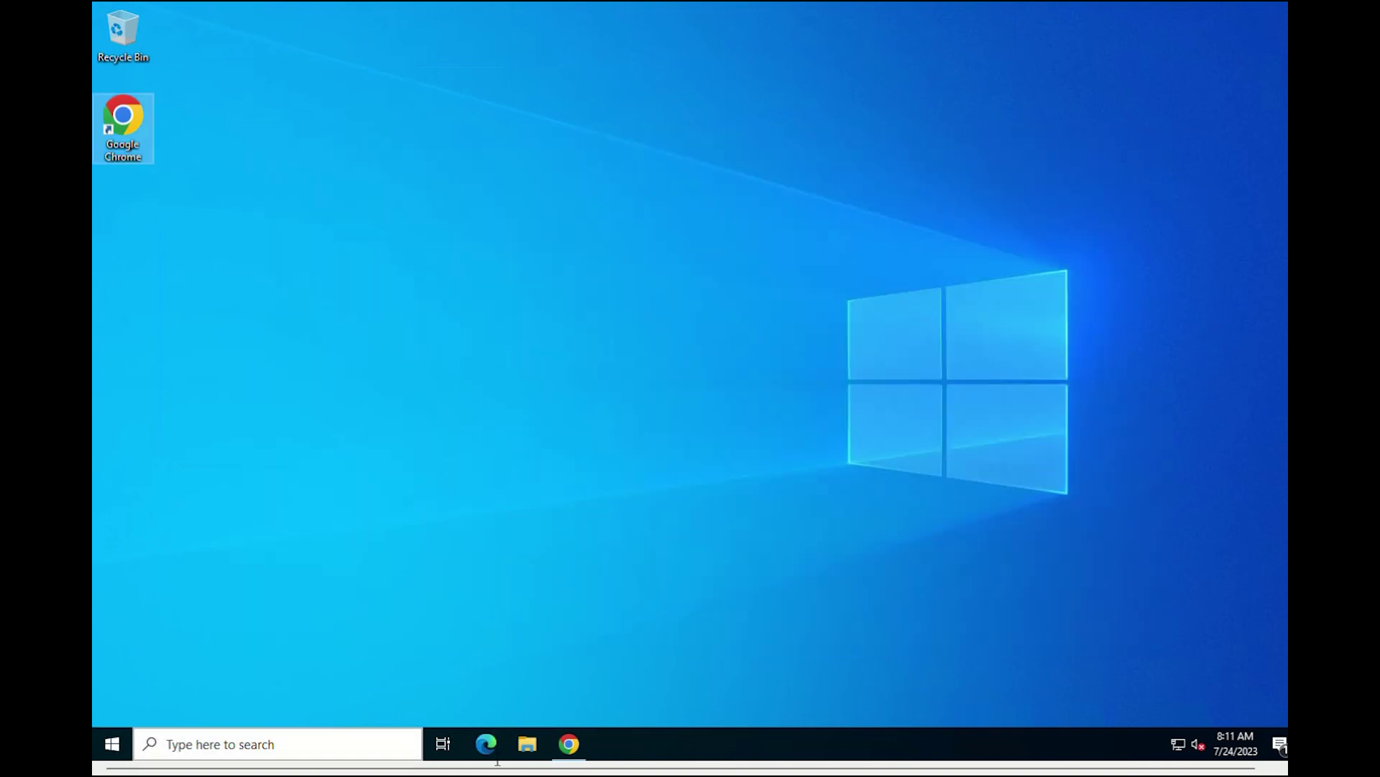
pyautogui.click(528, 744)
pyautogui.click(310, 494)
pyautogui.doubleClick(412, 271)
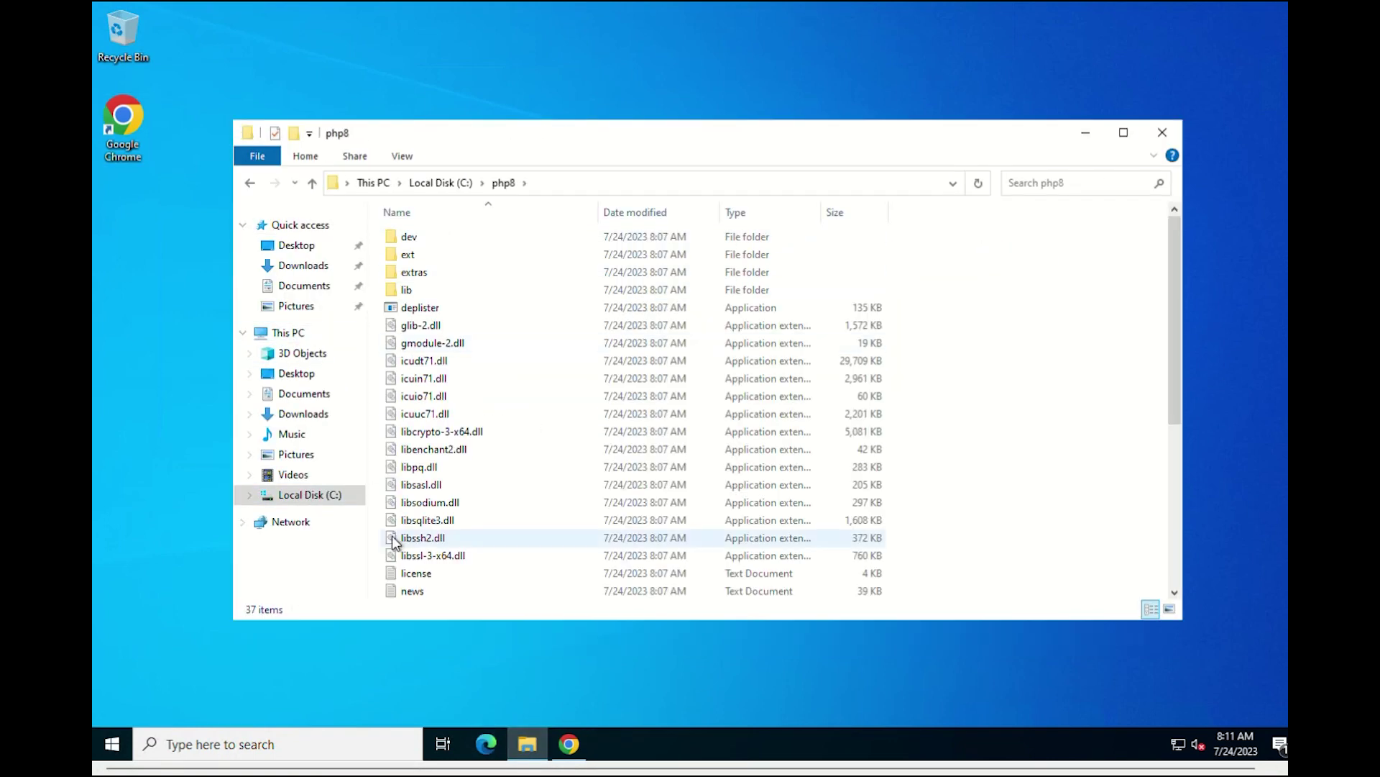
pyautogui.scroll(-1, 455, 523)
pyautogui.scroll(-2, 455, 522)
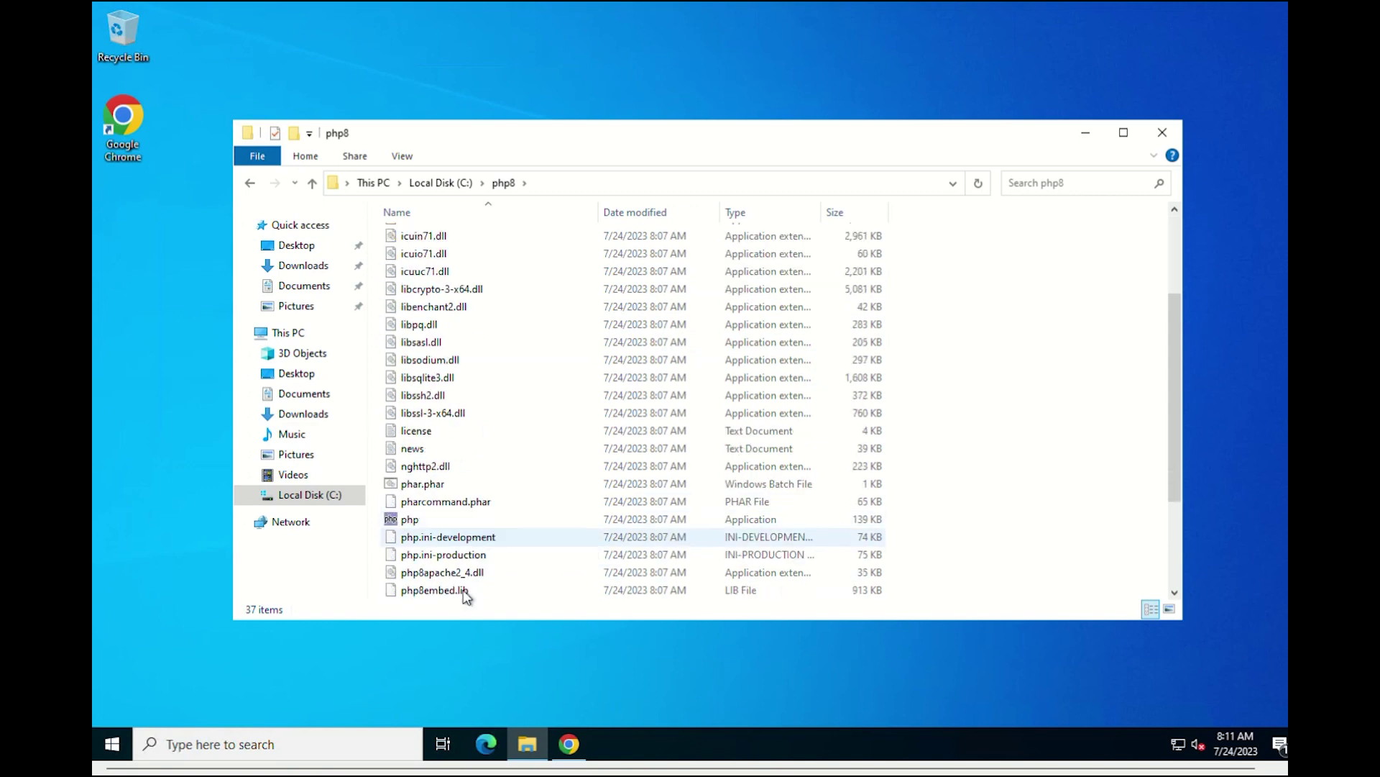
pyautogui.click(447, 536)
pyautogui.rightClick(447, 536)
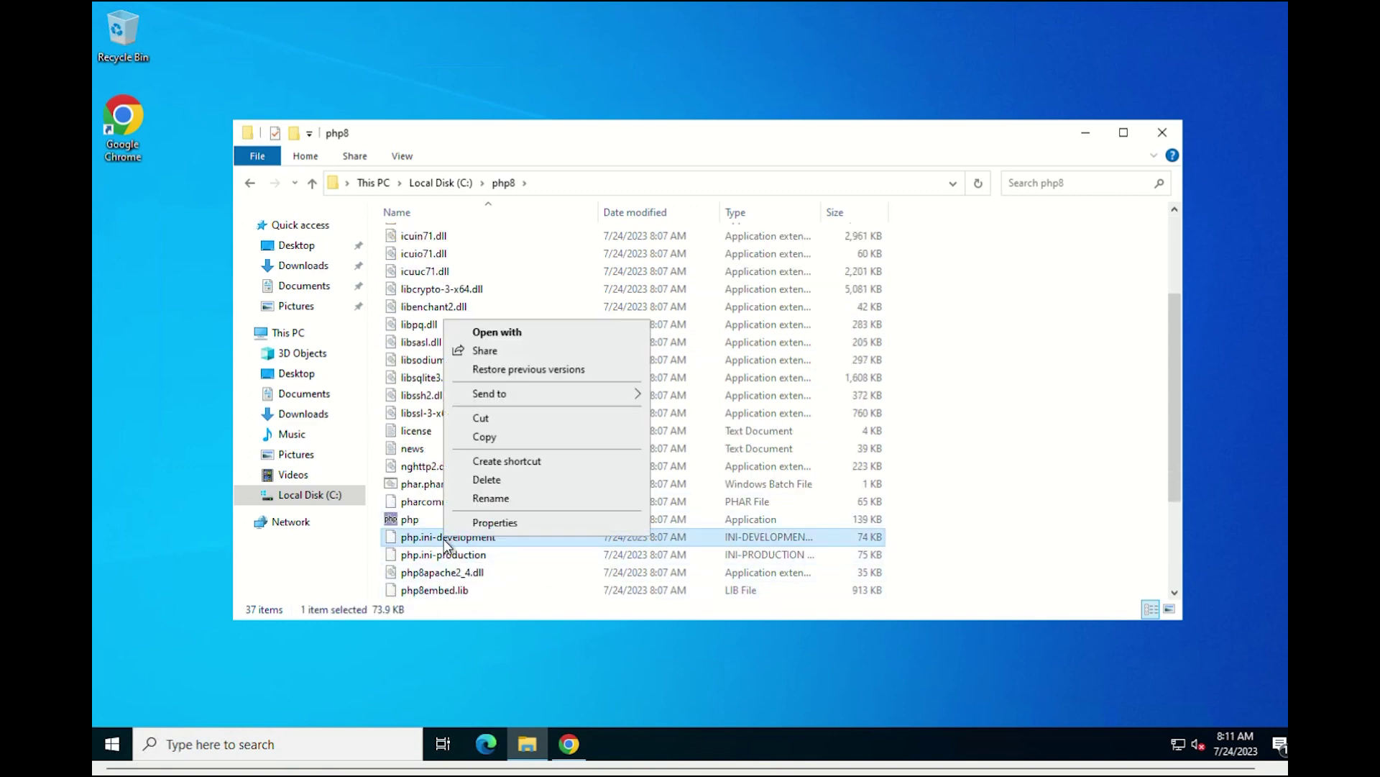
pyautogui.click(484, 437)
# Step: Paste the copy into C:\php8 and rename it to php.ini, accepting the extension warning
pyautogui.scroll(-1, 460, 503)
pyautogui.rightClick(1035, 471)
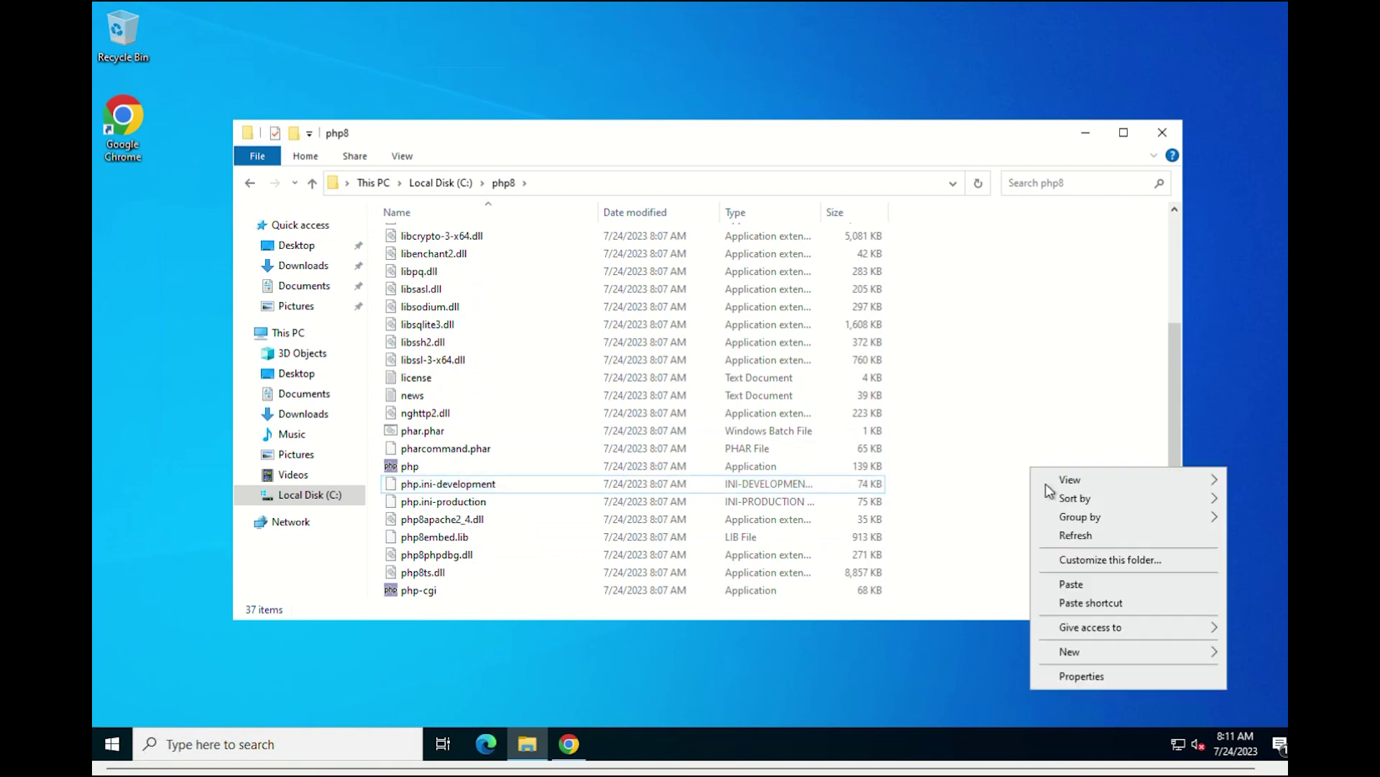
pyautogui.click(1073, 586)
pyautogui.rightClick(460, 467)
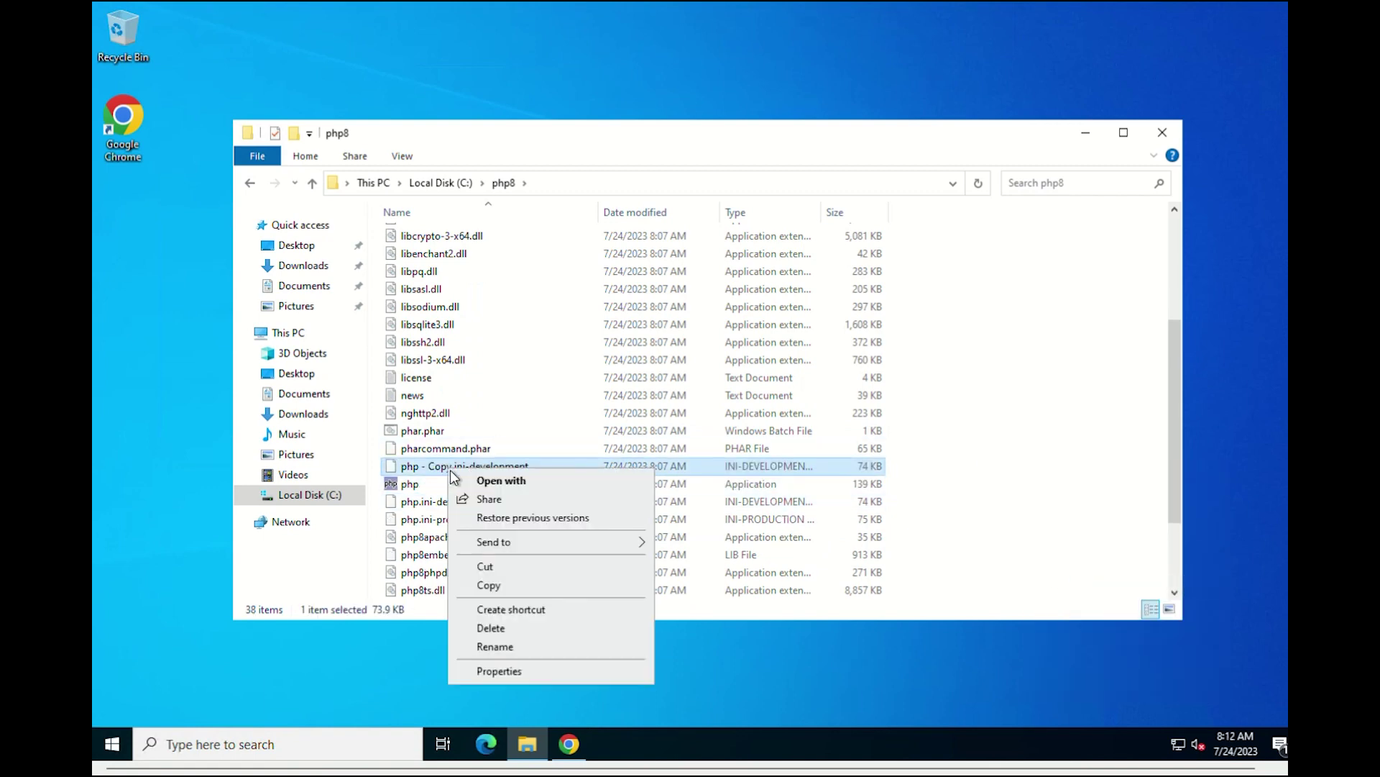
pyautogui.click(493, 645)
pyautogui.doubleClick(505, 475)
pyautogui.moveTo(505, 477); pyautogui.dragTo(453, 535)
pyautogui.press('BackSpace')
pyautogui.write('.ini')
pyautogui.press('Return')
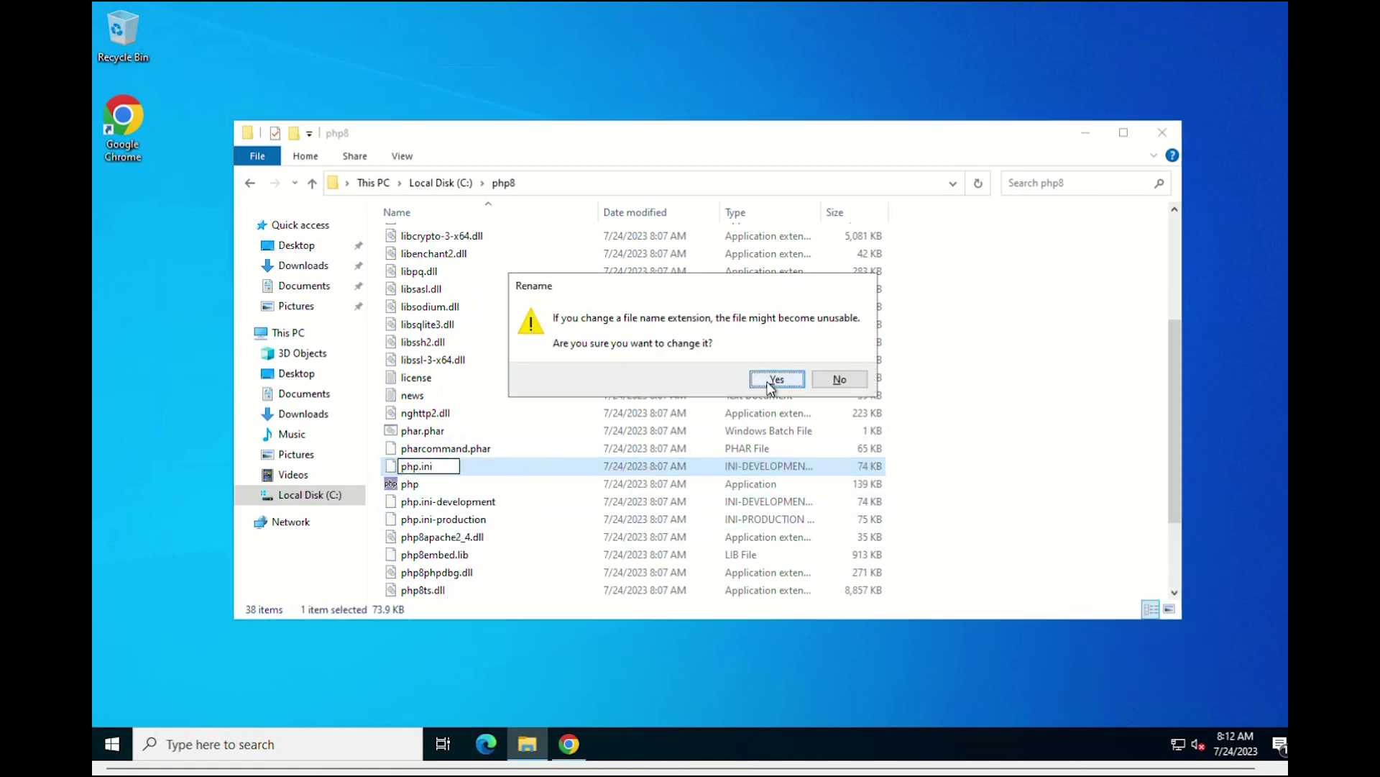
pyautogui.click(779, 385)
# Step: Leave php.ini's name unchanged and return to the Local Disk (C:) listing
pyautogui.rightClick(430, 490)
pyautogui.click(475, 460)
pyautogui.click(436, 489)
pyautogui.press('Return')
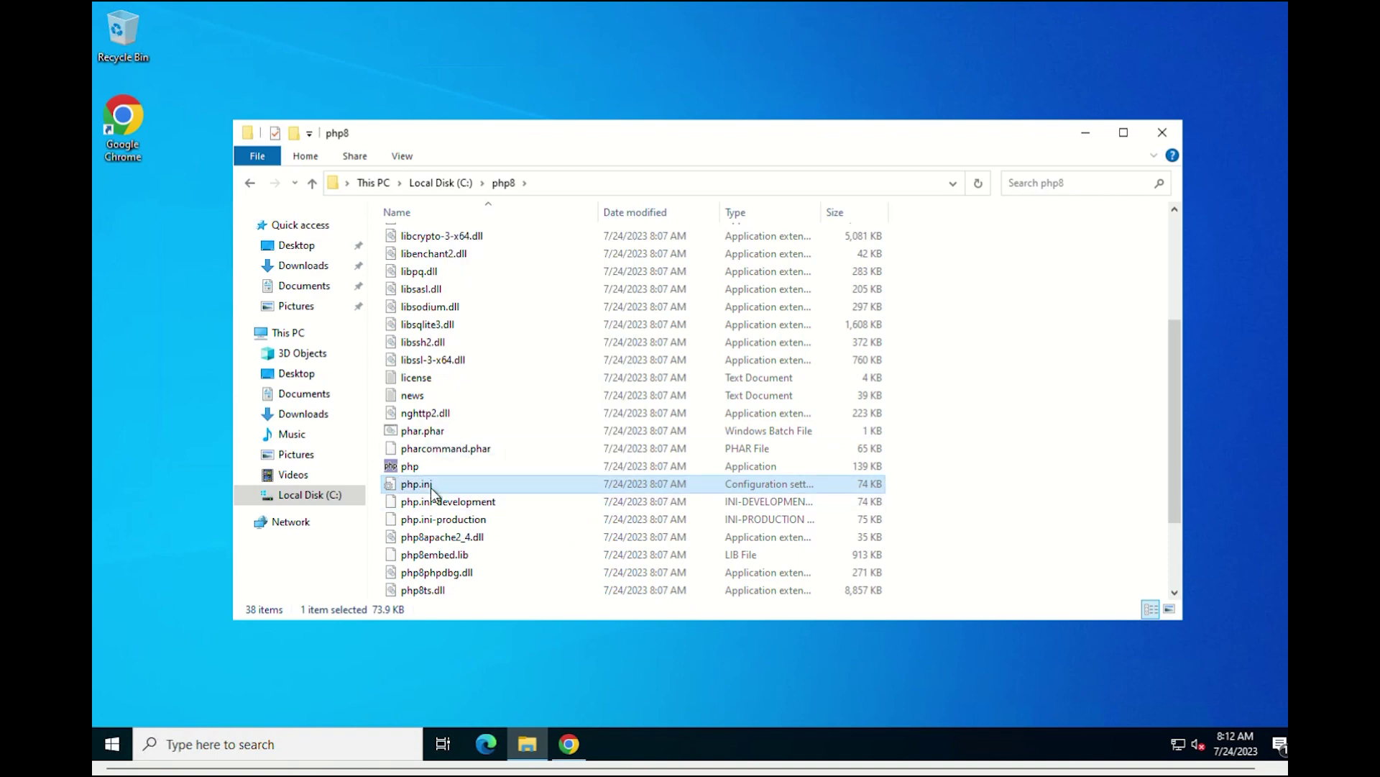
pyautogui.hotkey('alt', 'Left')
# Step: Open C:\Apache24\conf\httpd.conf in Notepad
pyautogui.doubleClick(423, 236)
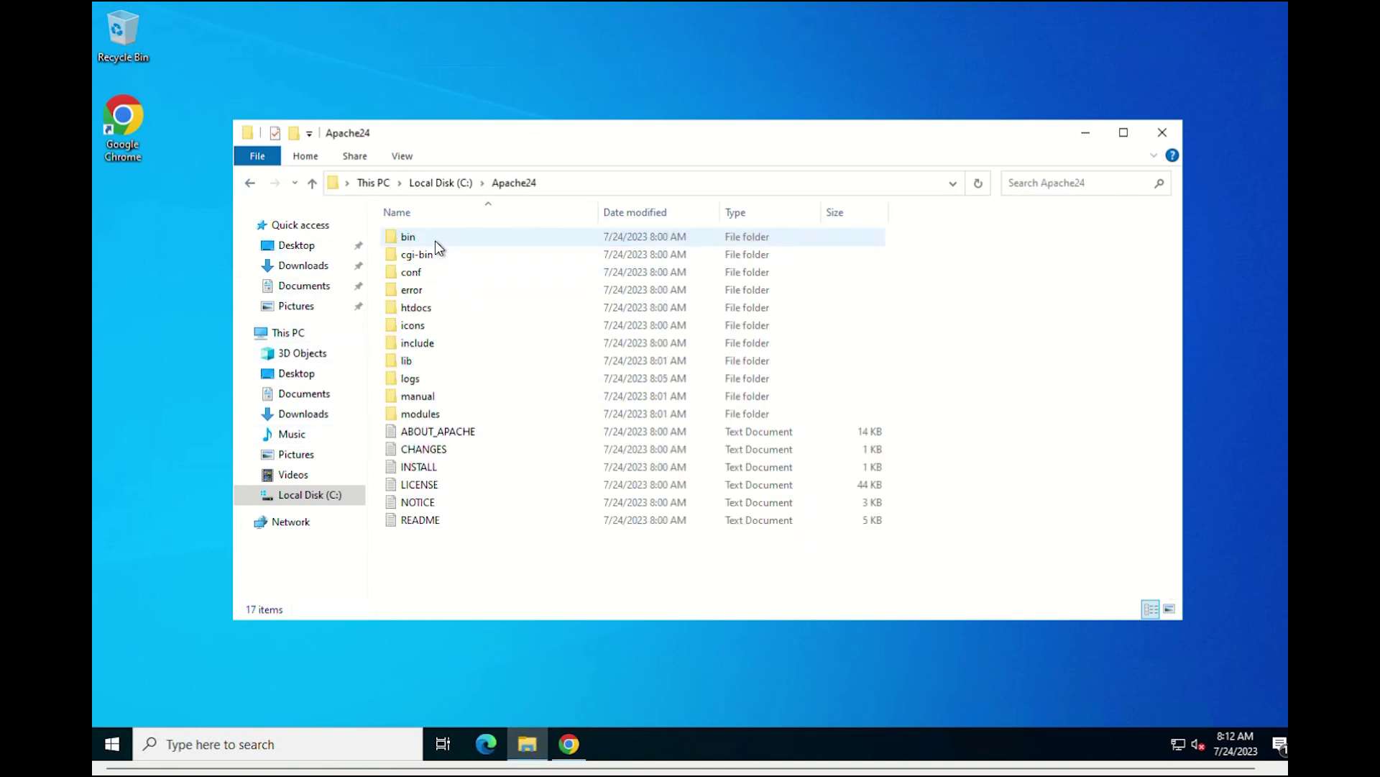
pyautogui.doubleClick(415, 271)
pyautogui.rightClick(435, 290)
pyautogui.click(473, 305)
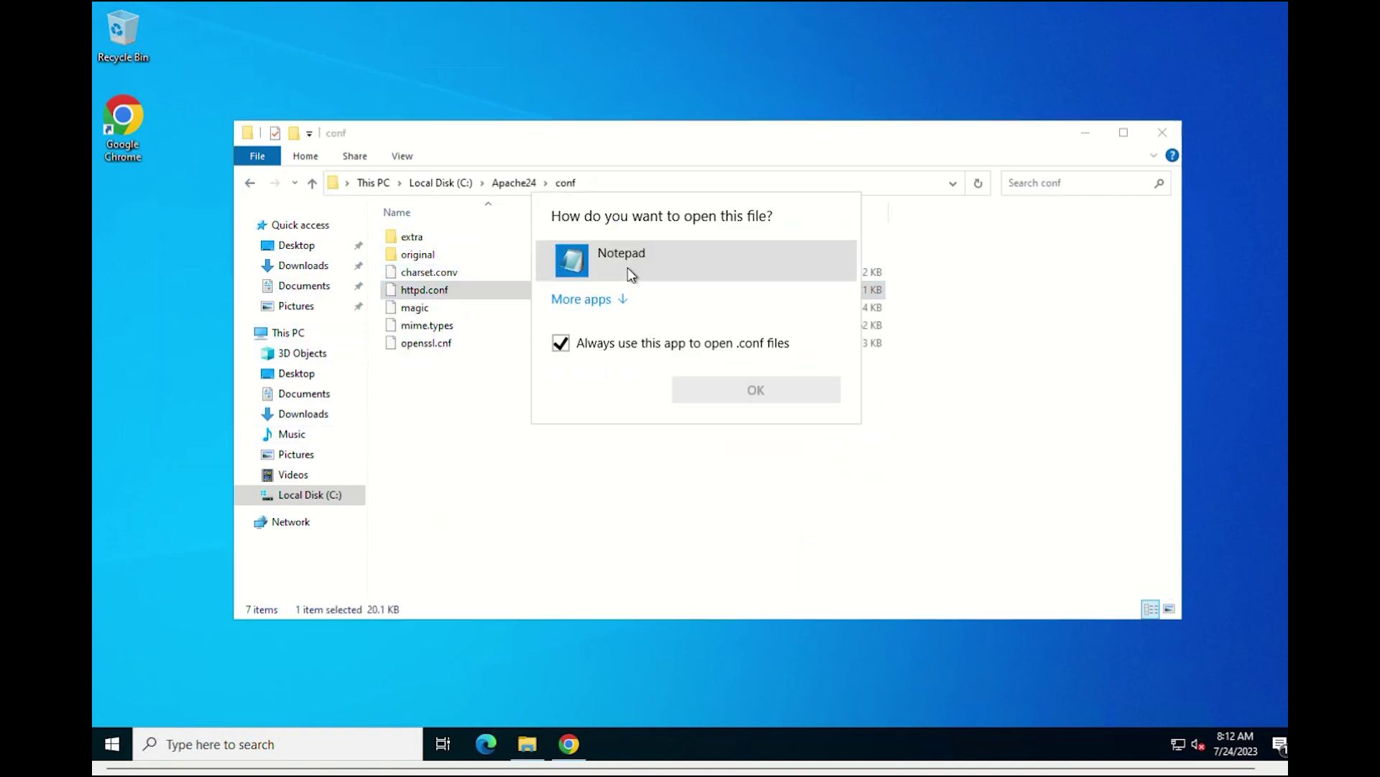
pyautogui.doubleClick(628, 267)
pyautogui.scroll(-2, 659, 428)
# Step: Set the ServerName line to 'ServerName localhost', save, and close Notepad and File Explorer
pyautogui.hotkey('ctrl', 'f')
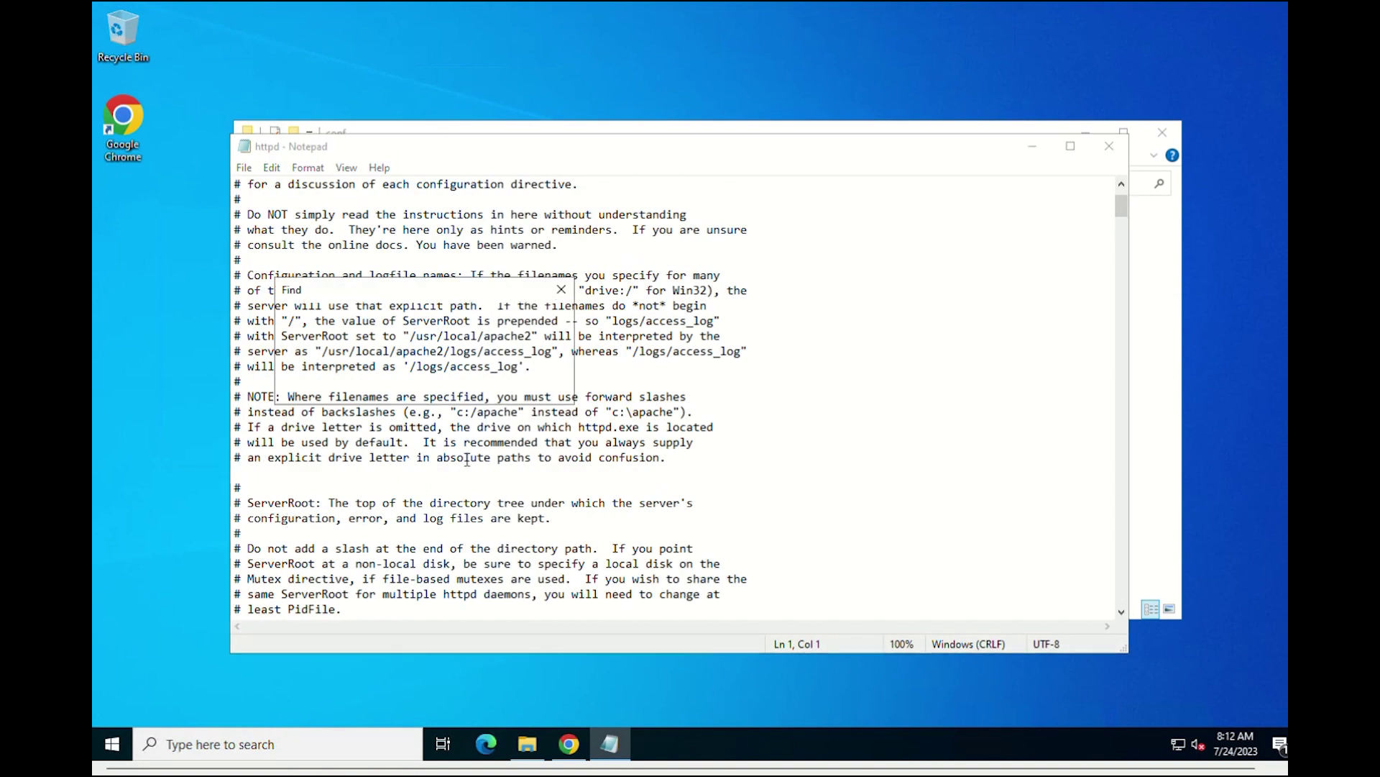
pyautogui.write('Ser')
pyautogui.press('Return')
pyautogui.press('Escape')
pyautogui.click(383, 517)
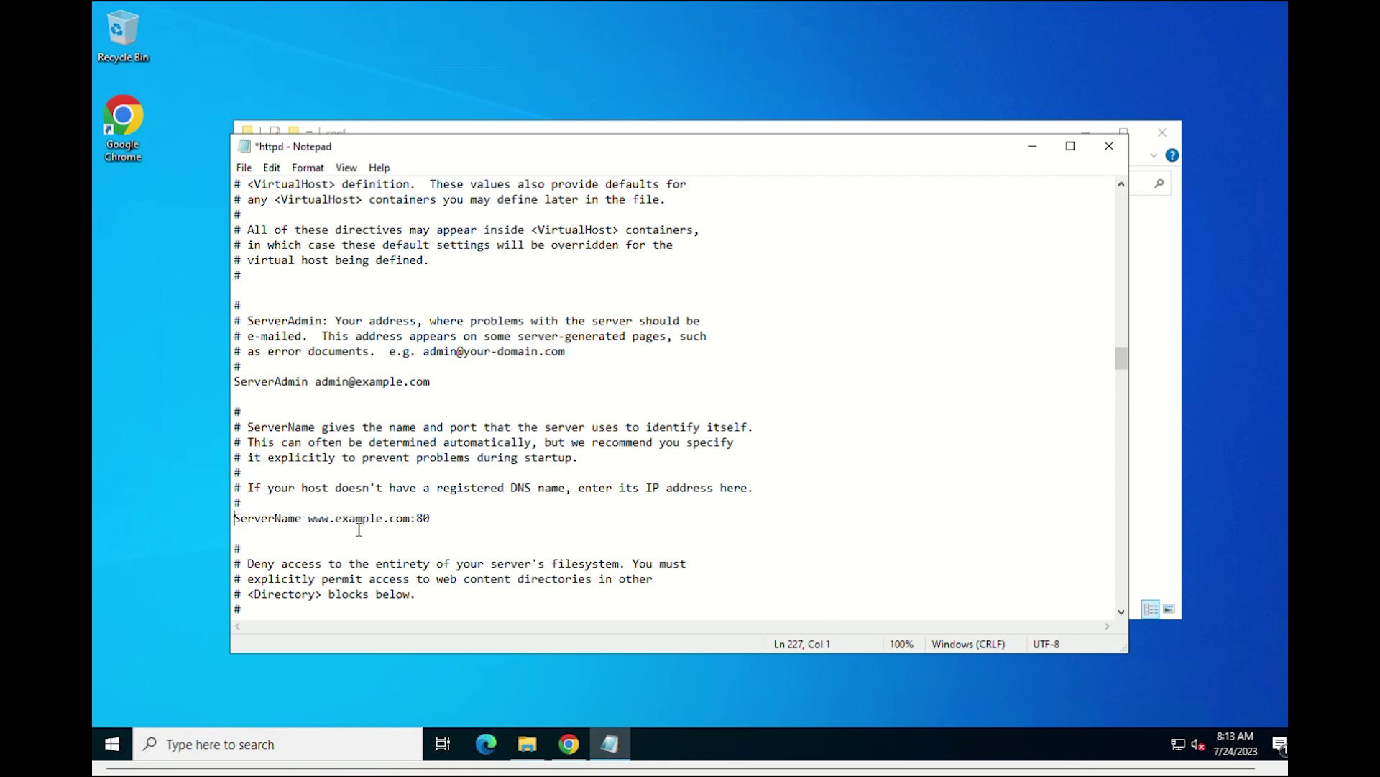
pyautogui.write('la')
pyautogui.click(244, 167)
pyautogui.click(279, 243)
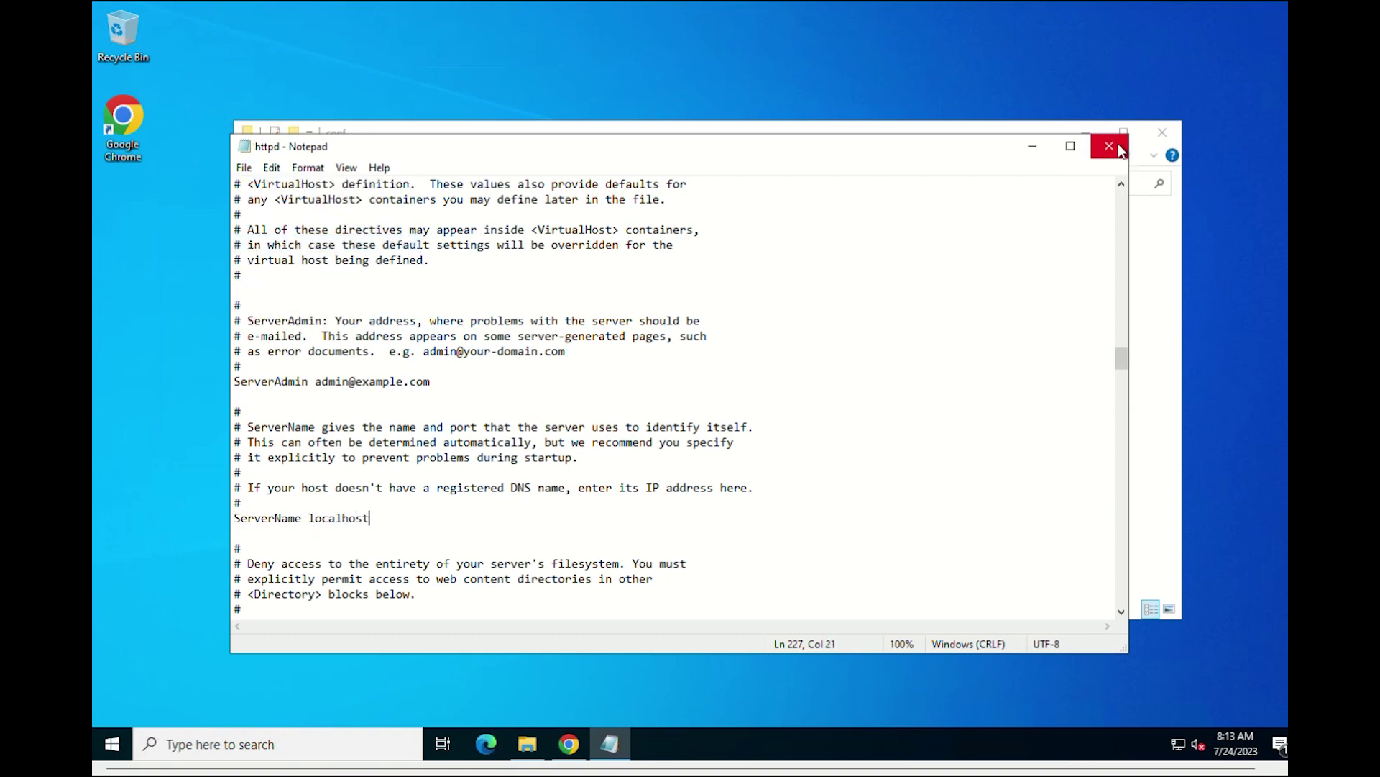
pyautogui.click(1109, 146)
pyautogui.hotkey('alt', 'F4')
# Step: Open the Services console from a 'services' search
pyautogui.click(112, 744)
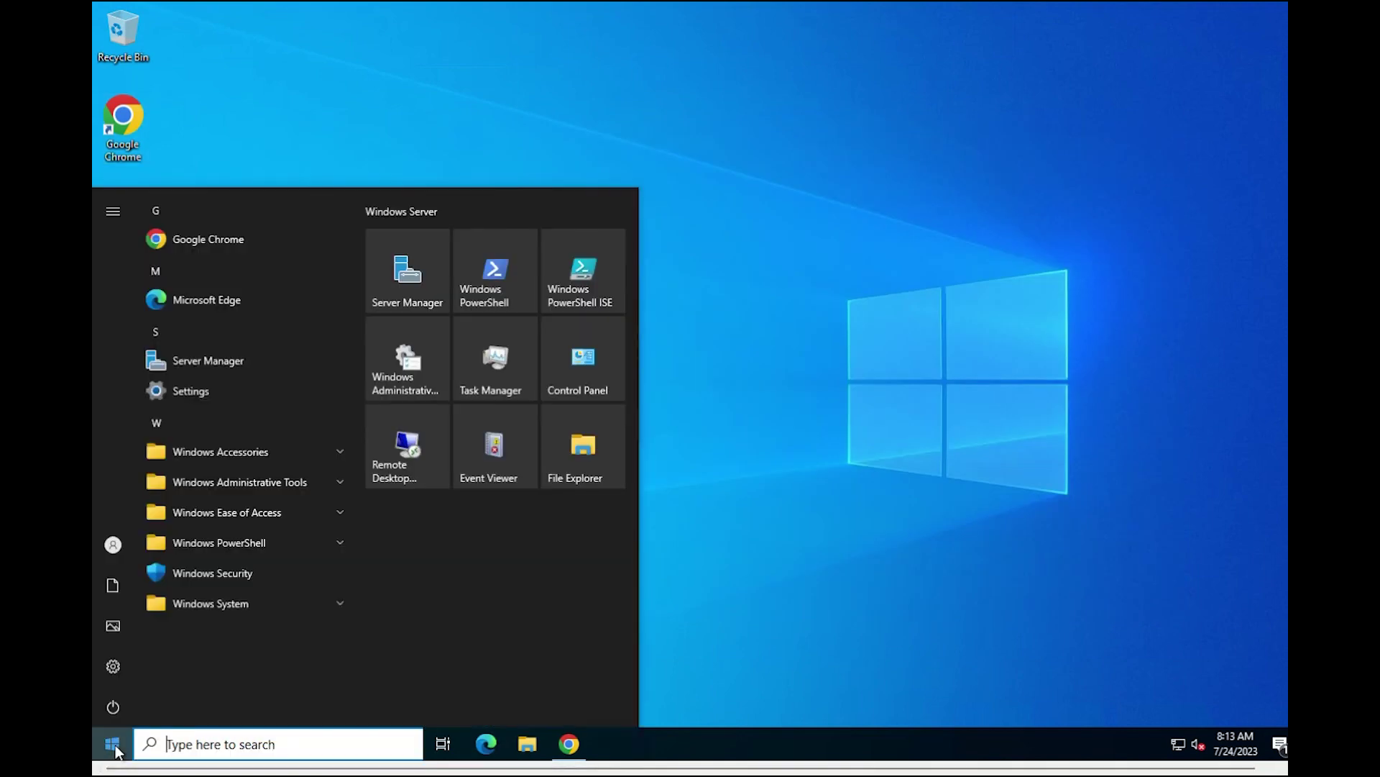
pyautogui.write('services')
pyautogui.click(236, 270)
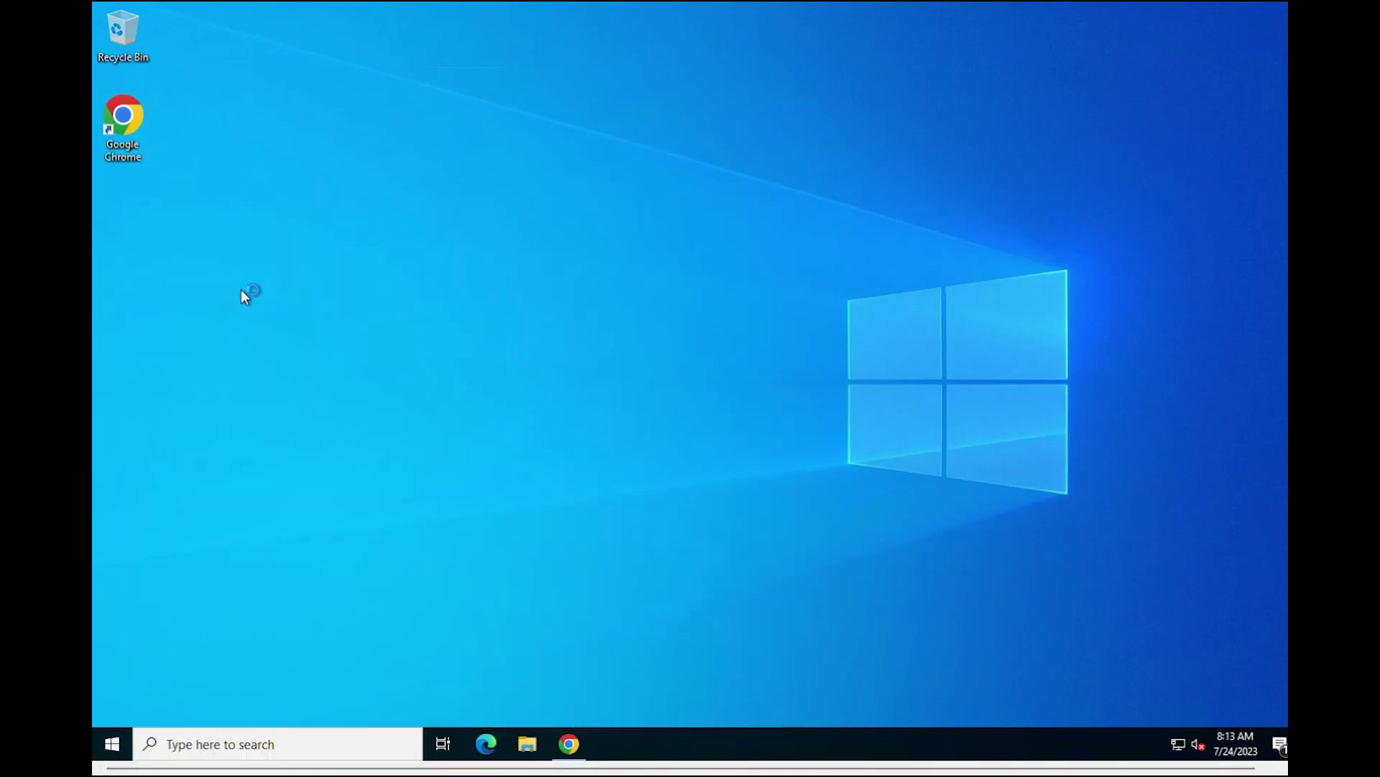
# Step: Stop and then start the Apache2.4 service
pyautogui.click(503, 208)
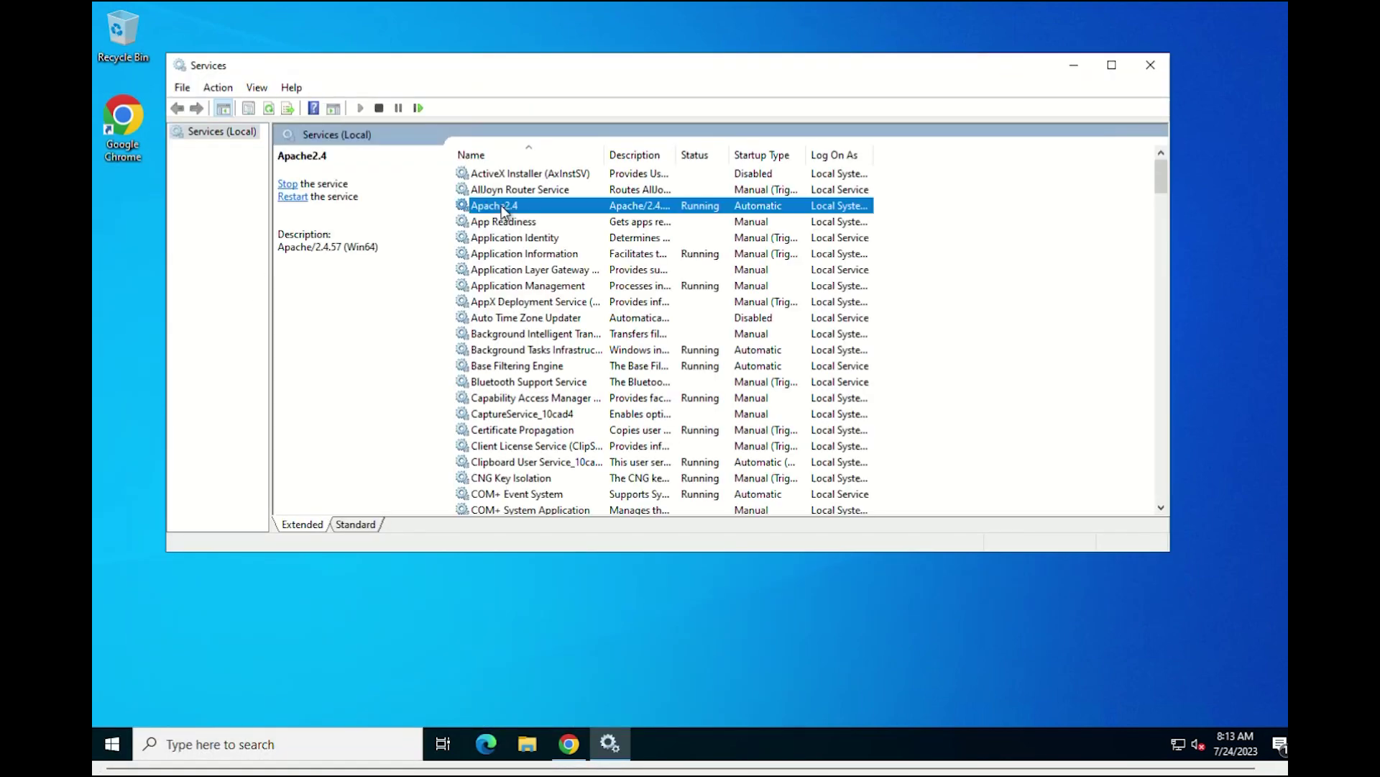
pyautogui.rightClick(509, 207)
pyautogui.click(533, 232)
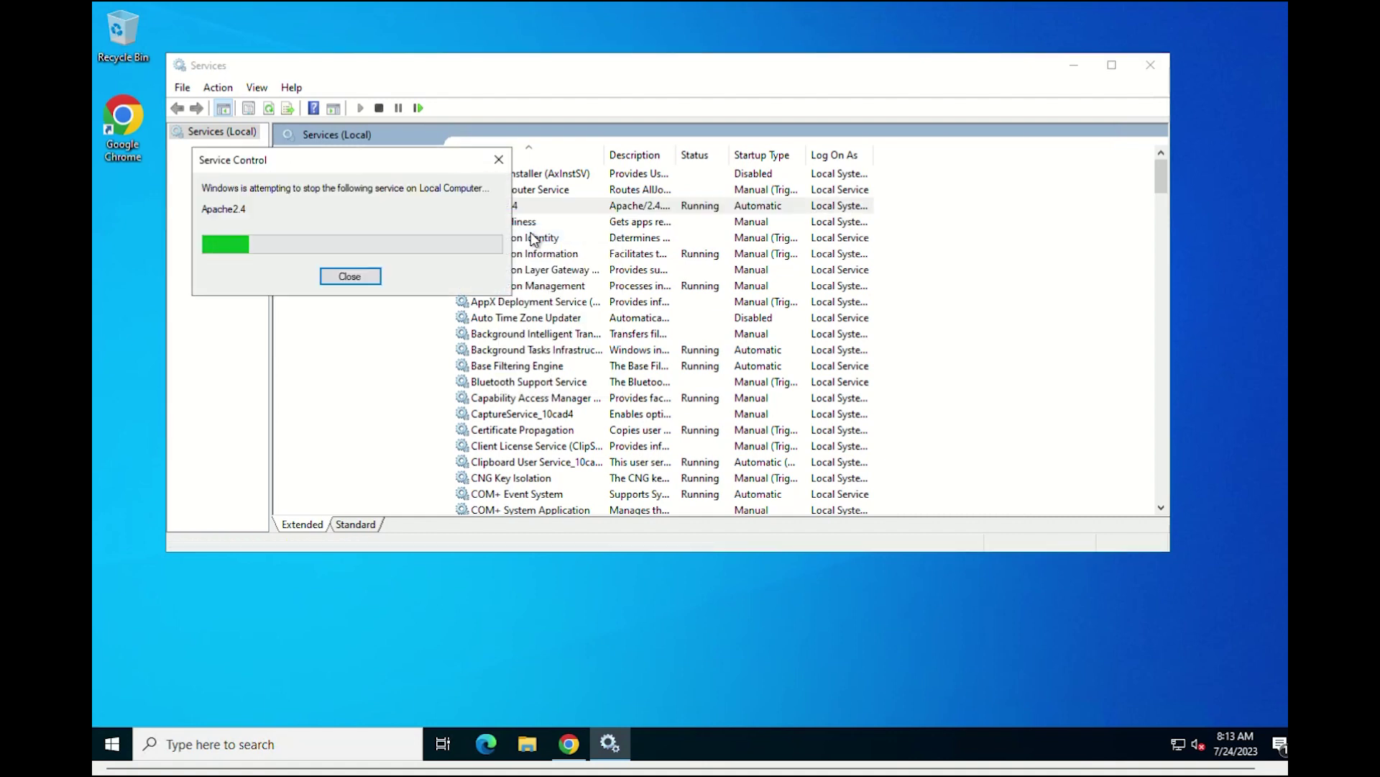
pyautogui.click(517, 209)
pyautogui.rightClick(519, 208)
pyautogui.click(533, 215)
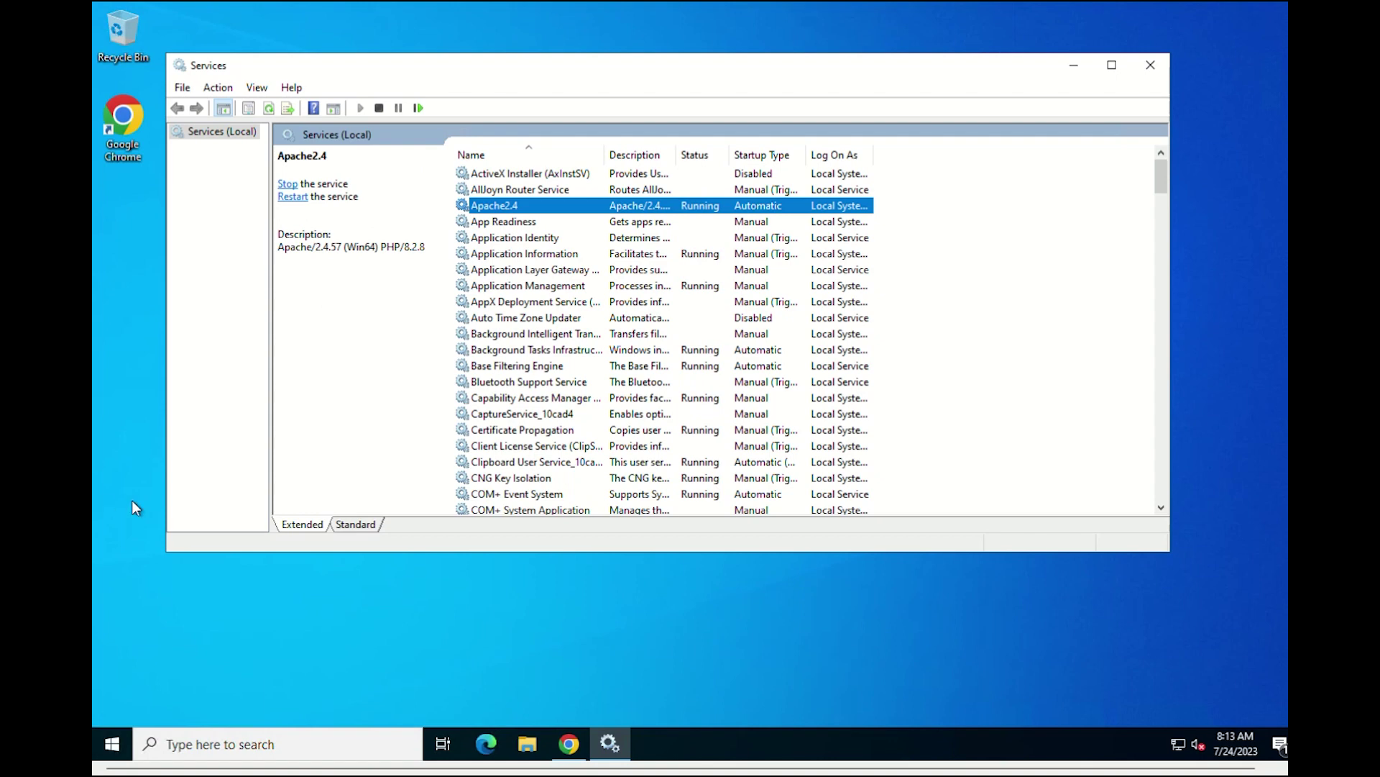
pyautogui.click(112, 744)
# Step: Launch Command Prompt as administrator from a cmd search
pyautogui.write('cmd')
pyautogui.rightClick(281, 294)
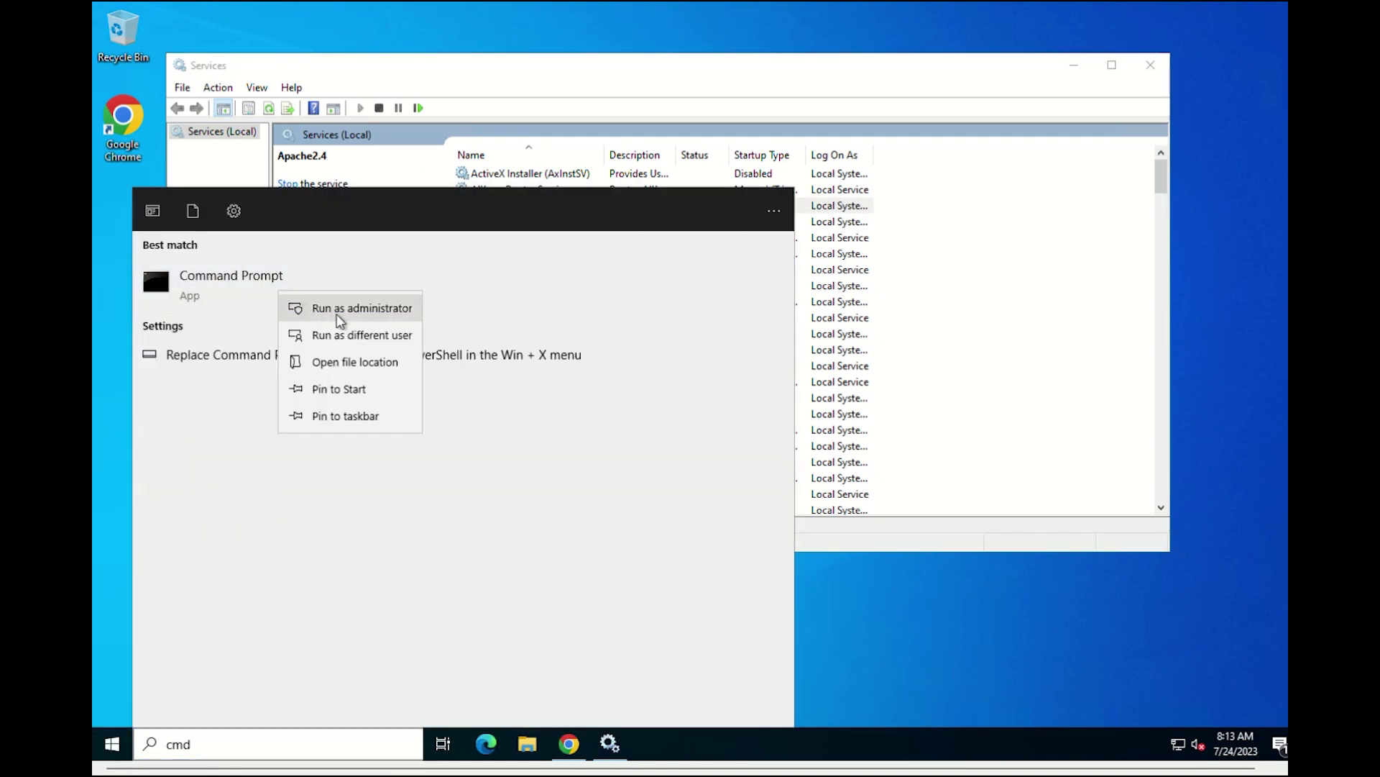
pyautogui.click(338, 317)
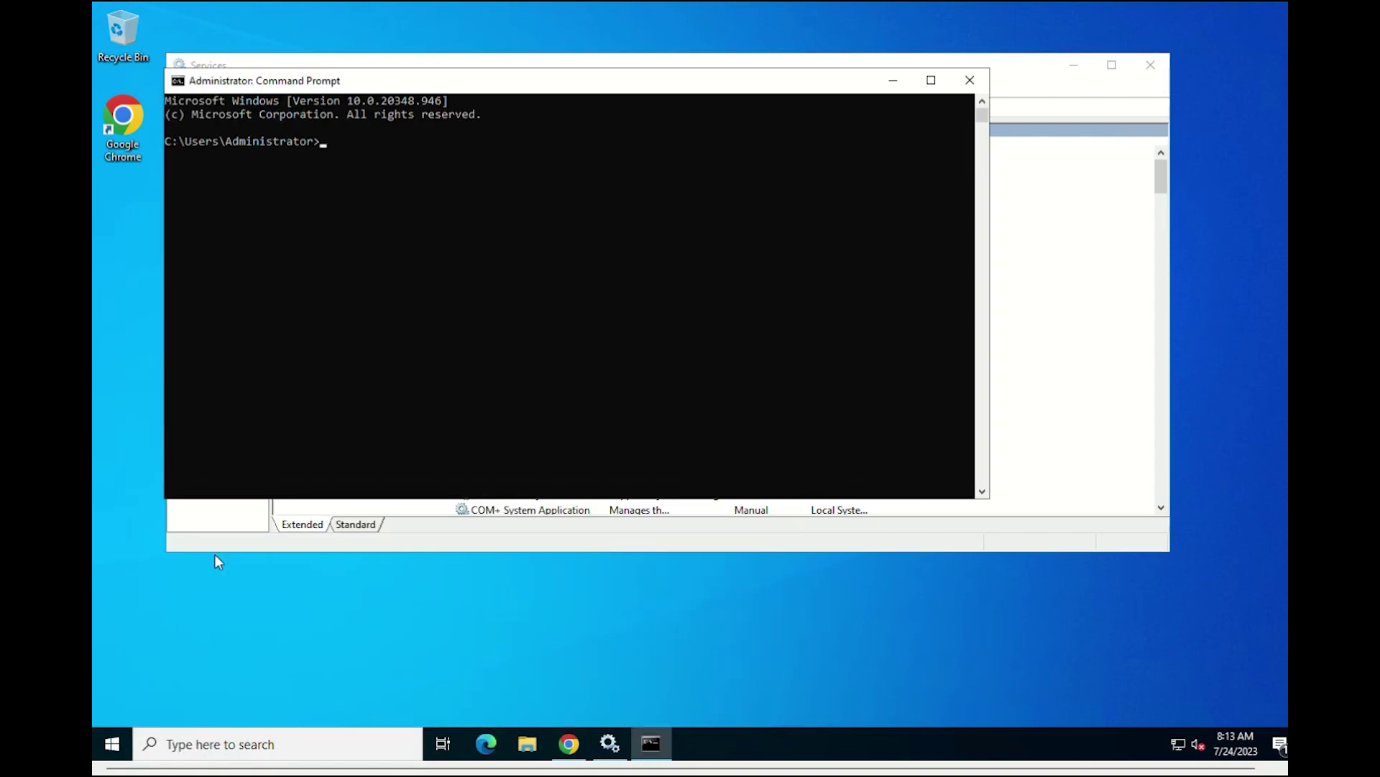
# Step: Run httpd -t and confirm it reports Syntax OK
pyautogui.write('httpd -t')
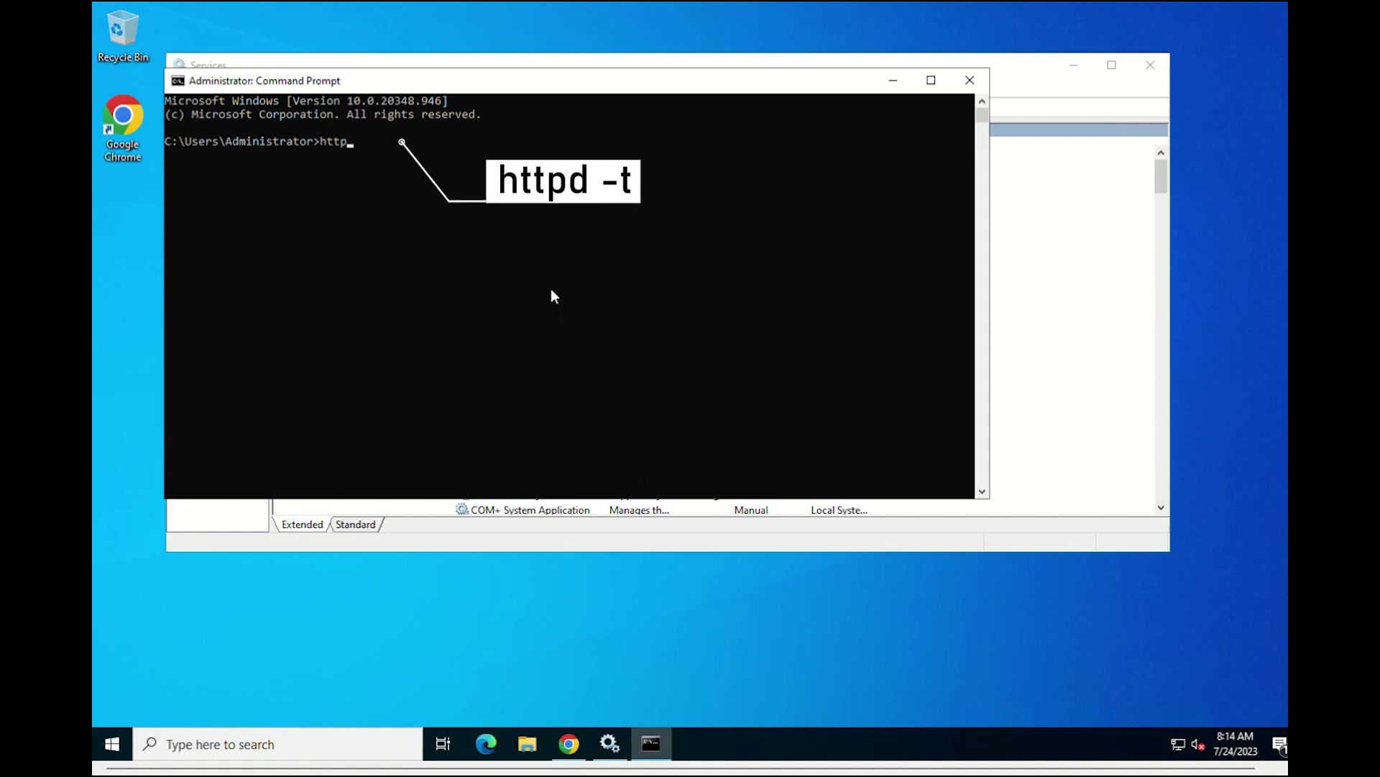
pyautogui.press('Return')
pyautogui.moveTo(232, 154); pyautogui.dragTo(174, 148)
pyautogui.click(216, 158)
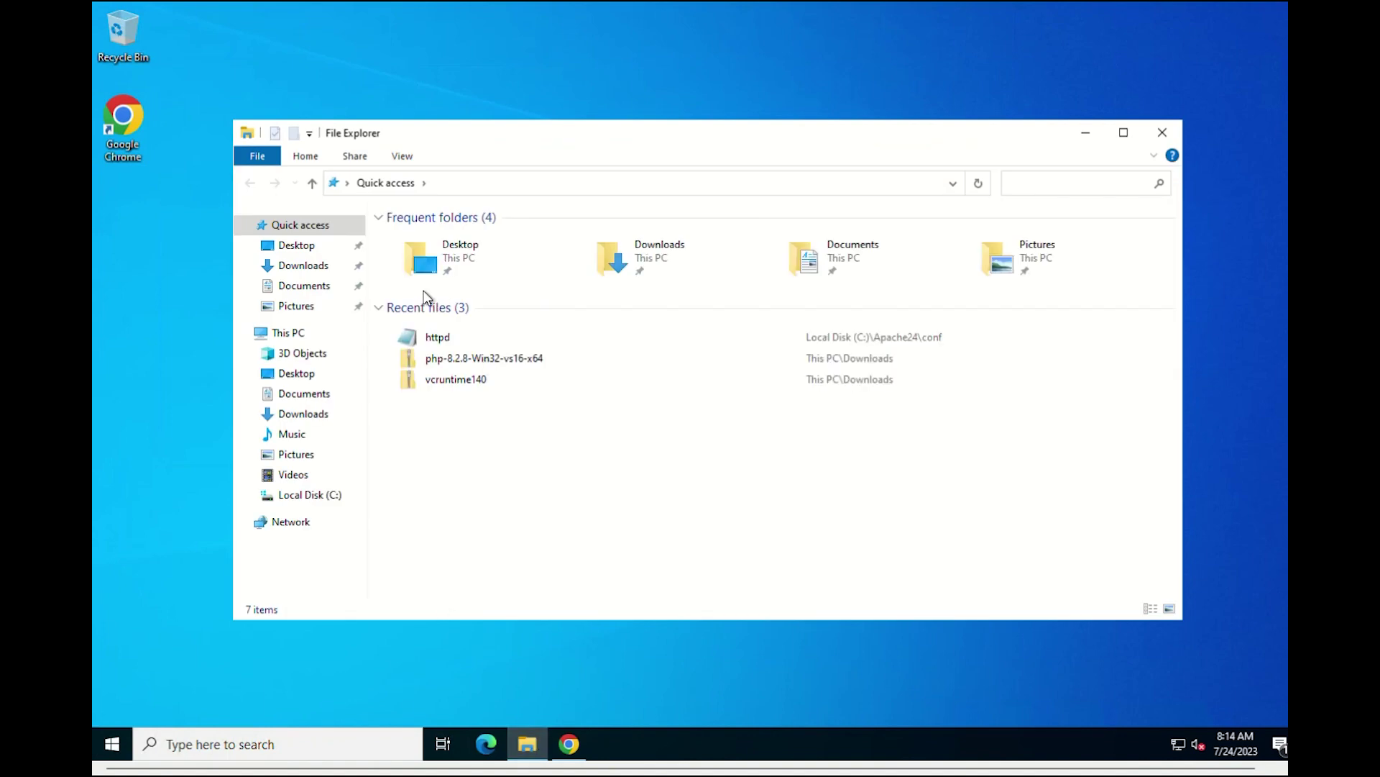
# Step: Rename the index file in C:\Apache24\htdocs to index.php
pyautogui.click(319, 497)
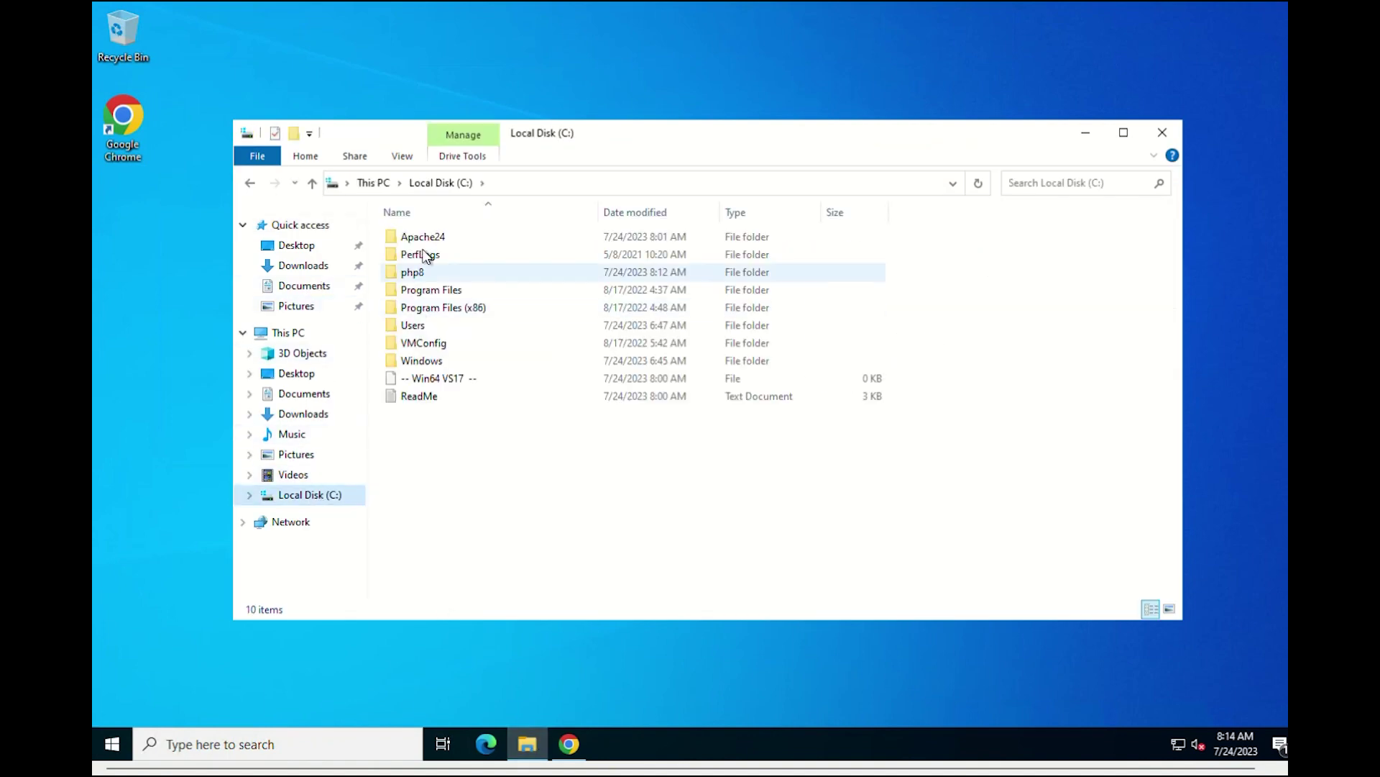
pyautogui.doubleClick(425, 240)
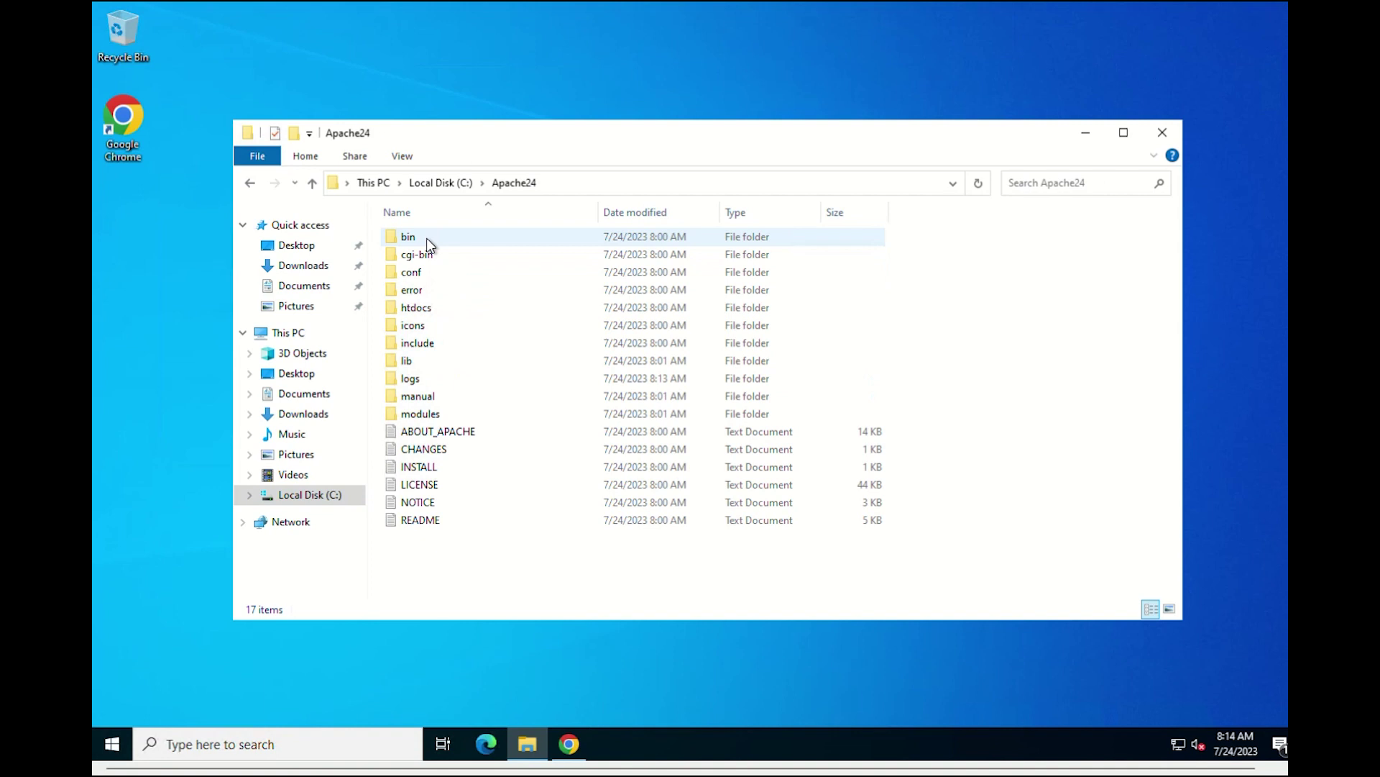
pyautogui.doubleClick(417, 312)
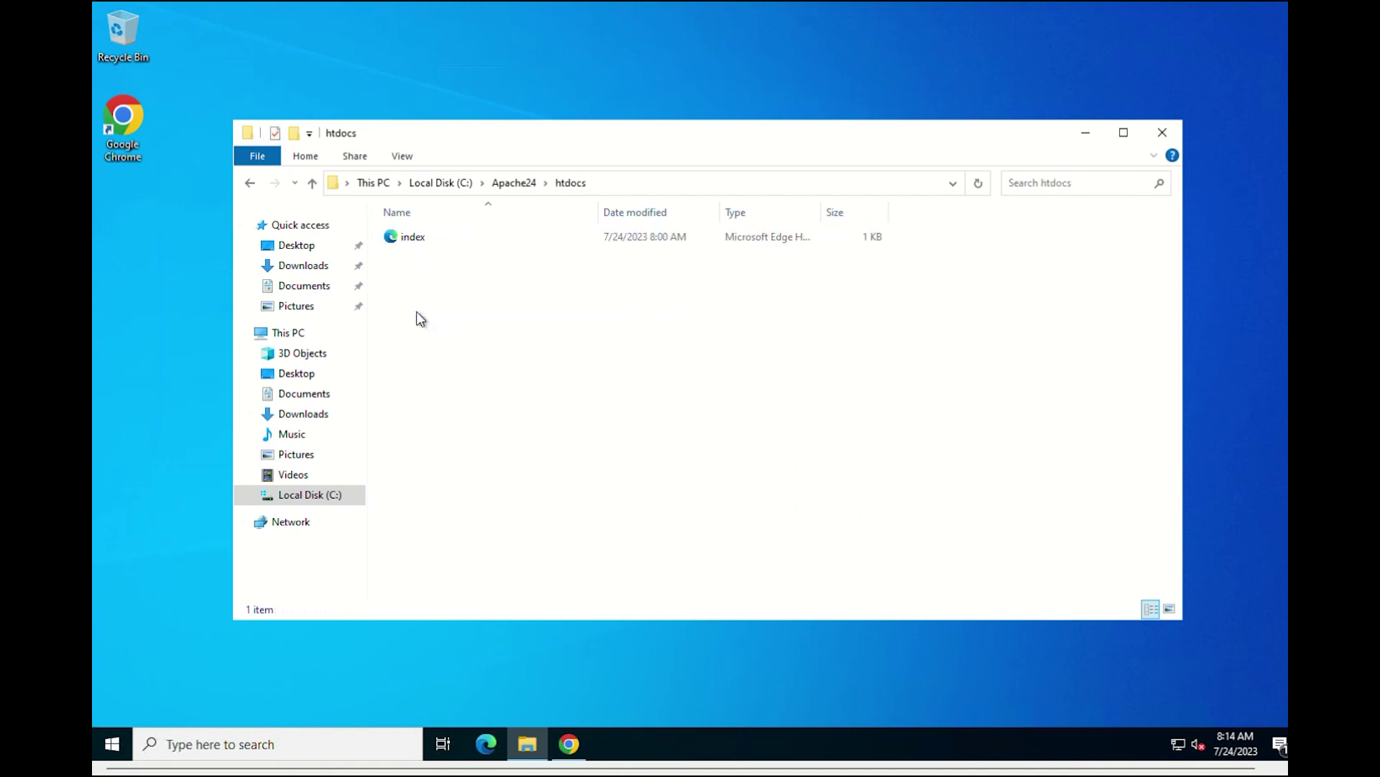
pyautogui.rightClick(425, 240)
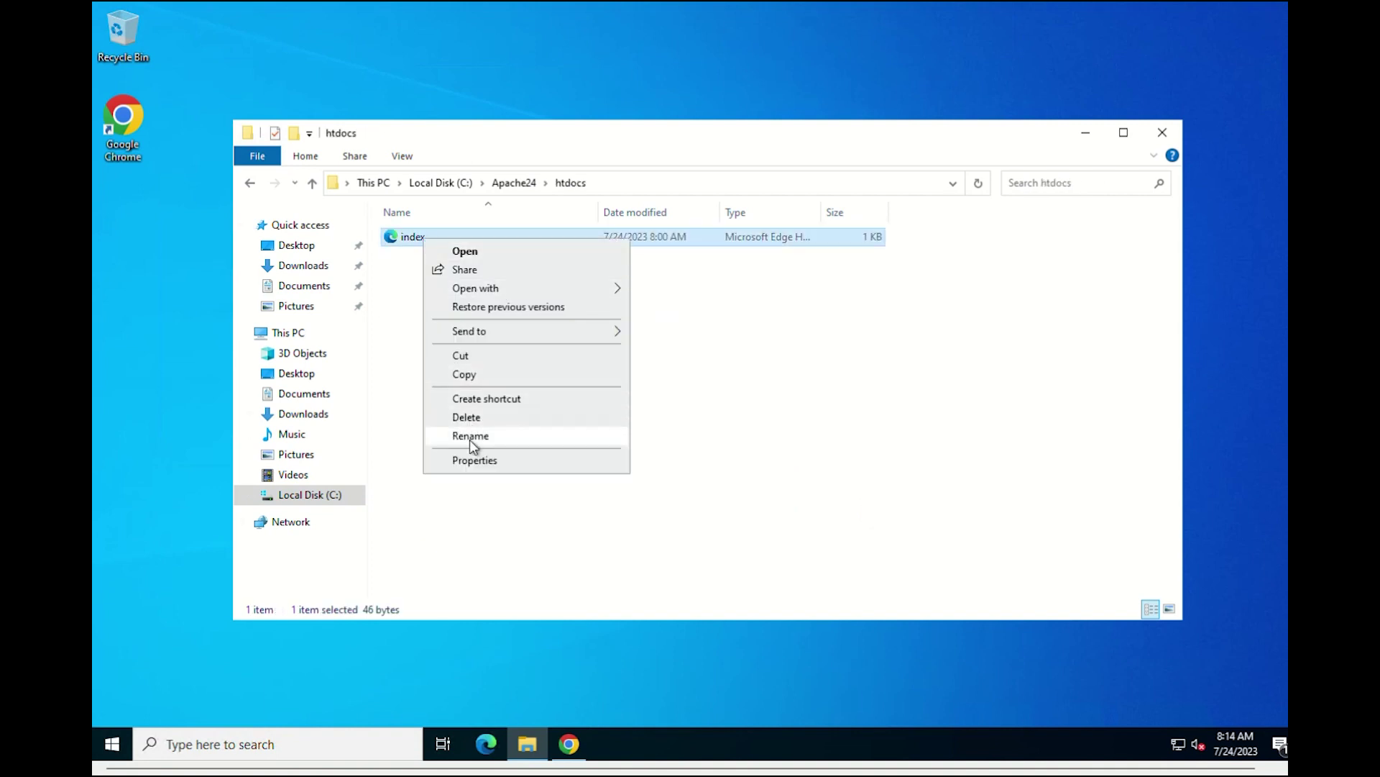
pyautogui.click(469, 435)
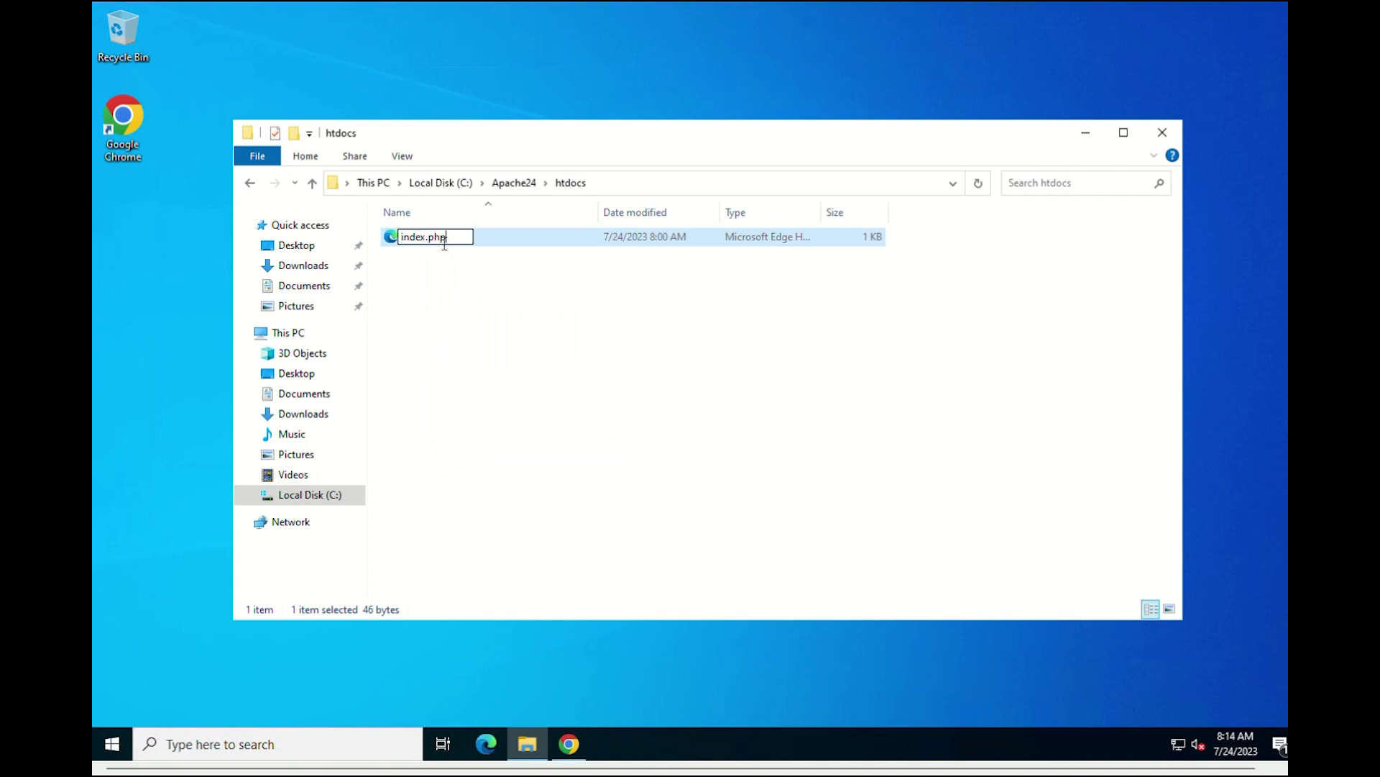
pyautogui.press('Return')
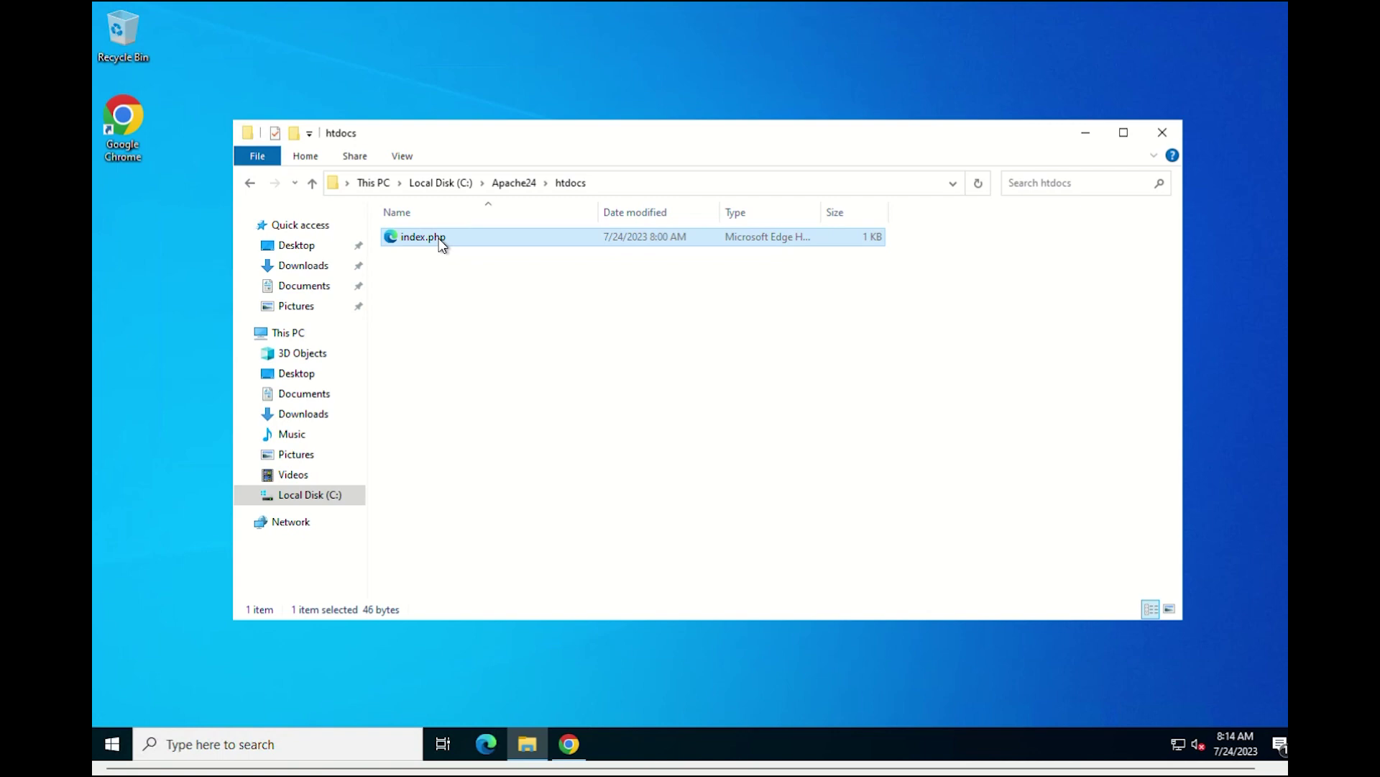
# Step: Choose another app to open index.php
pyautogui.rightClick(440, 242)
pyautogui.moveTo(507, 285)
pyautogui.click(712, 367)
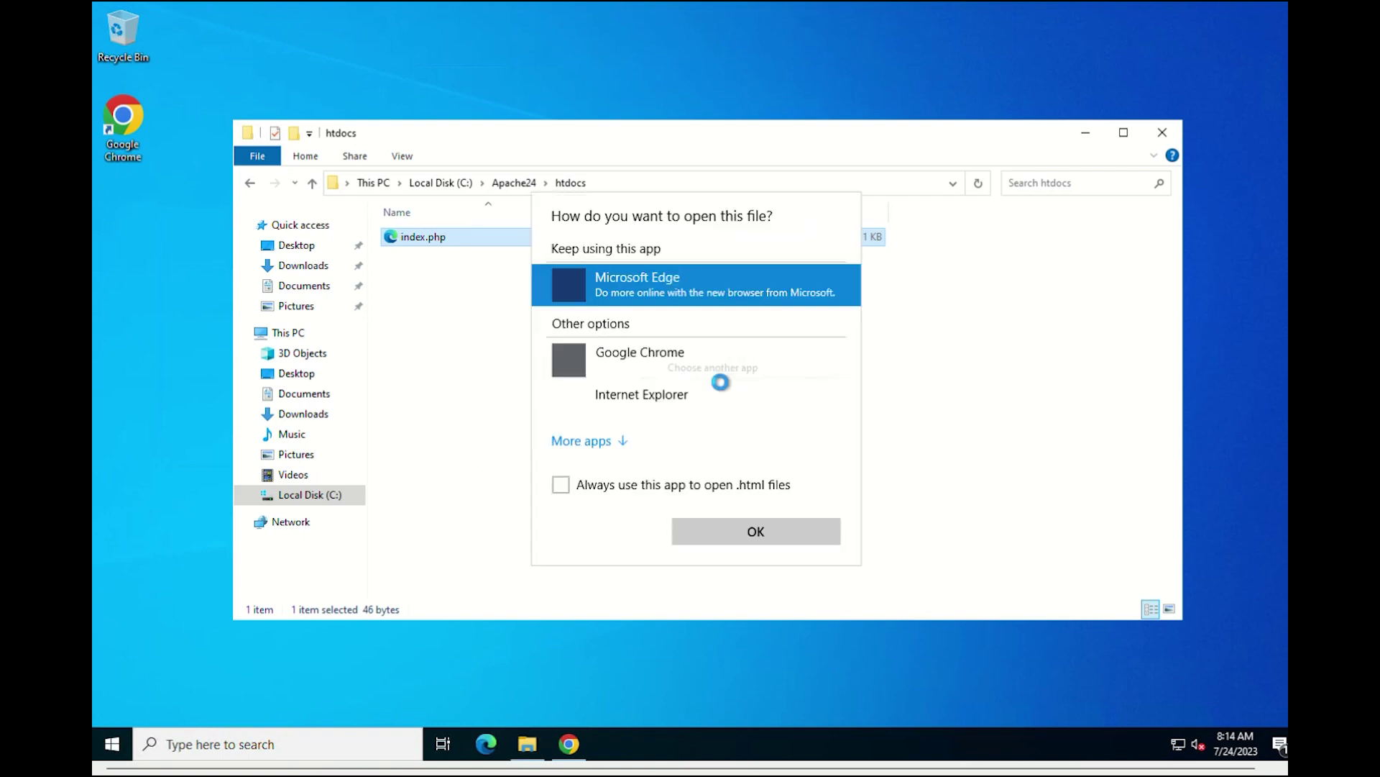
# Step: Open index.php with Notepad
pyautogui.click(616, 445)
pyautogui.click(617, 441)
pyautogui.click(724, 591)
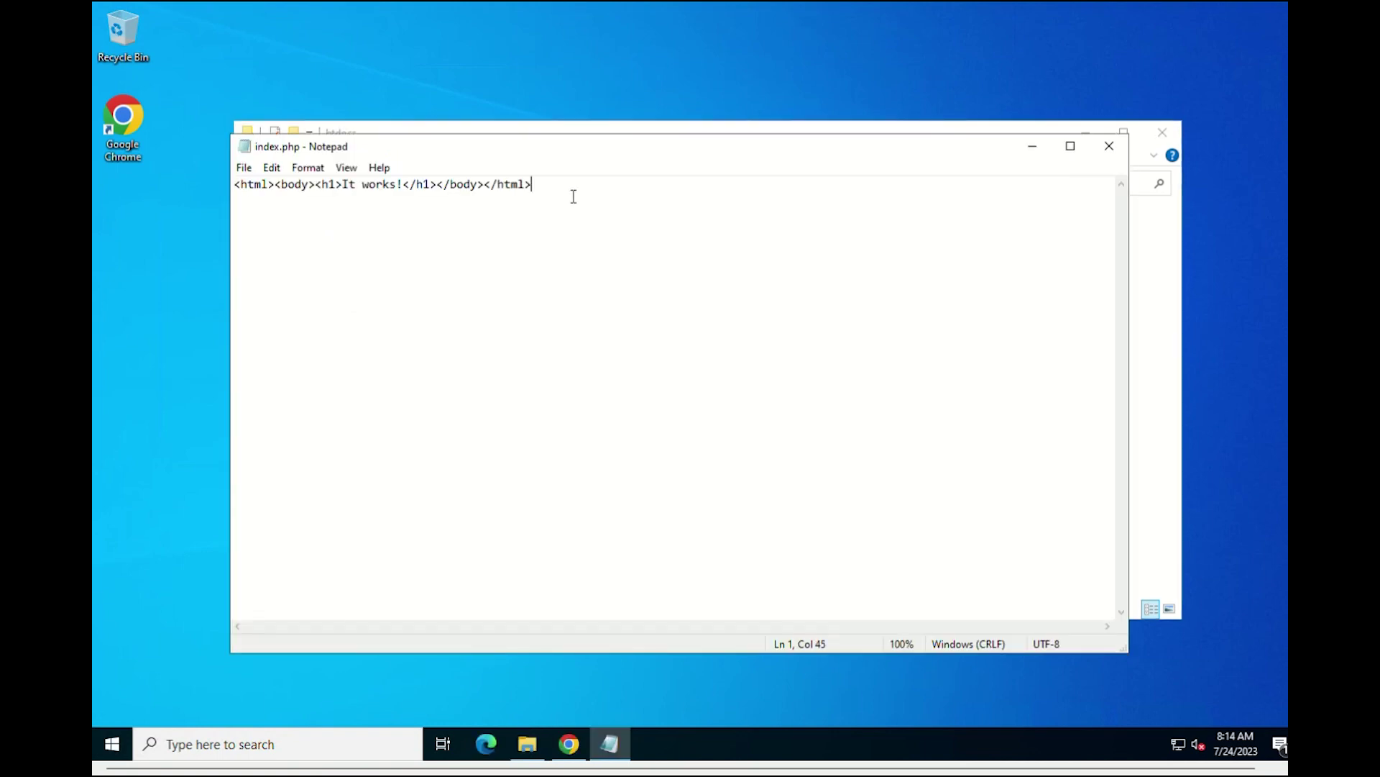
# Step: Replace the It works! markup with <?php phpinfo(); ?>, save index.php, and close Notepad
pyautogui.hotkey('ctrl', 'a')
pyautogui.press('Delete')
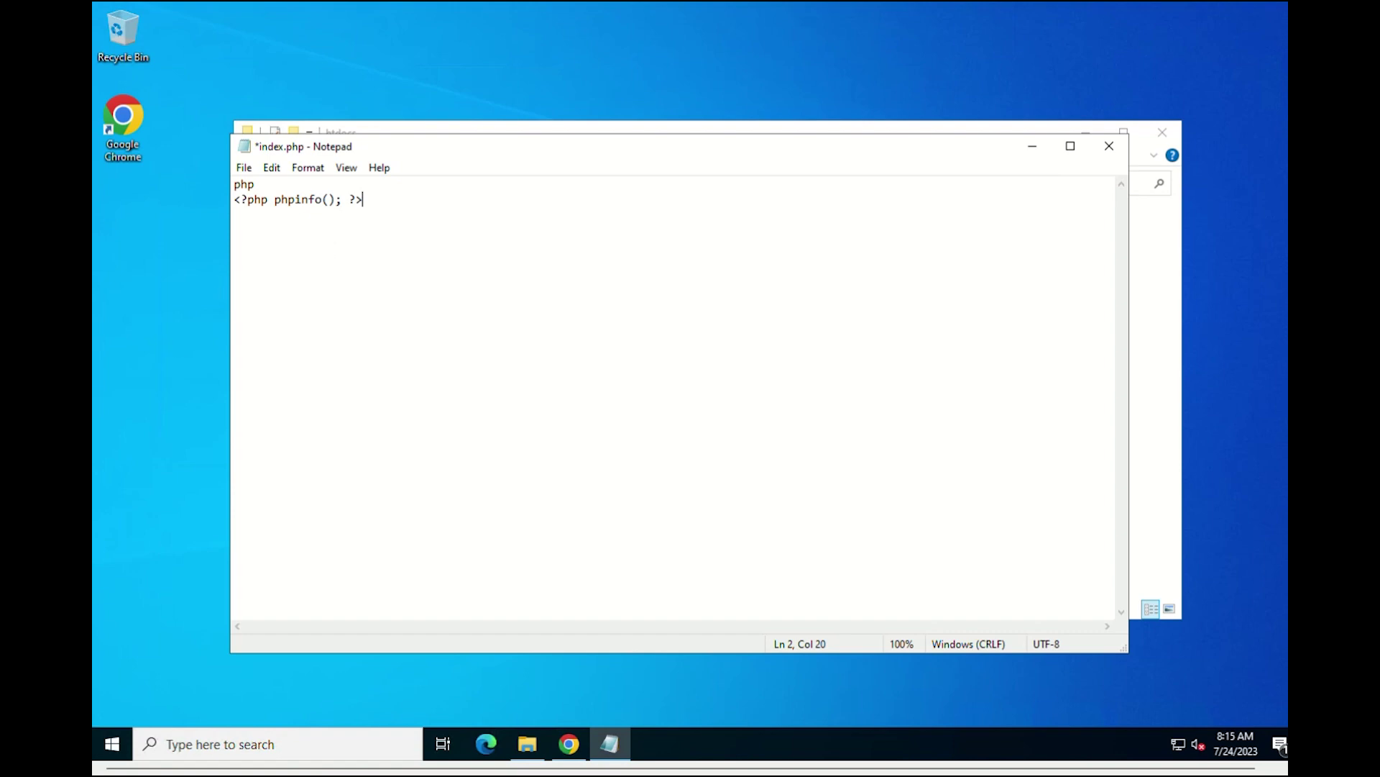
pyautogui.click(245, 169)
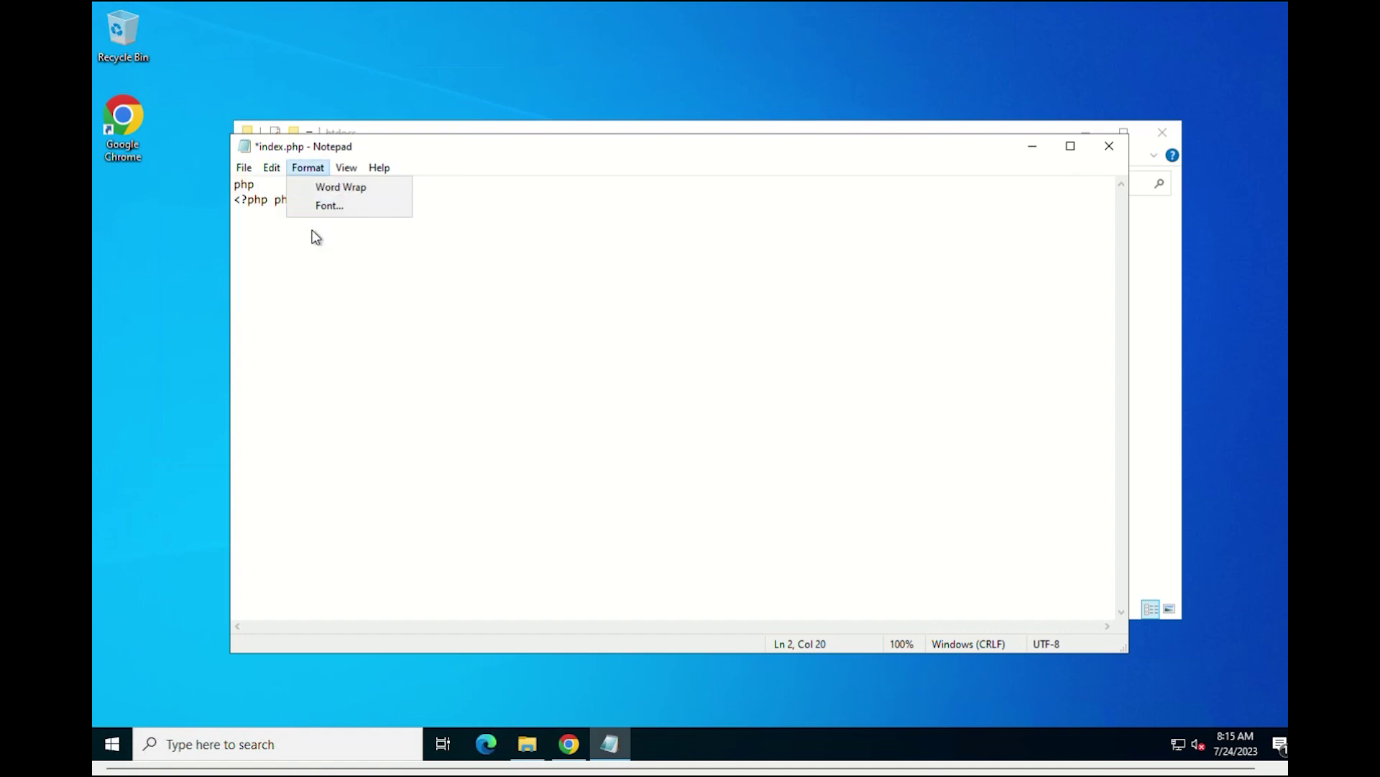
pyautogui.click(270, 242)
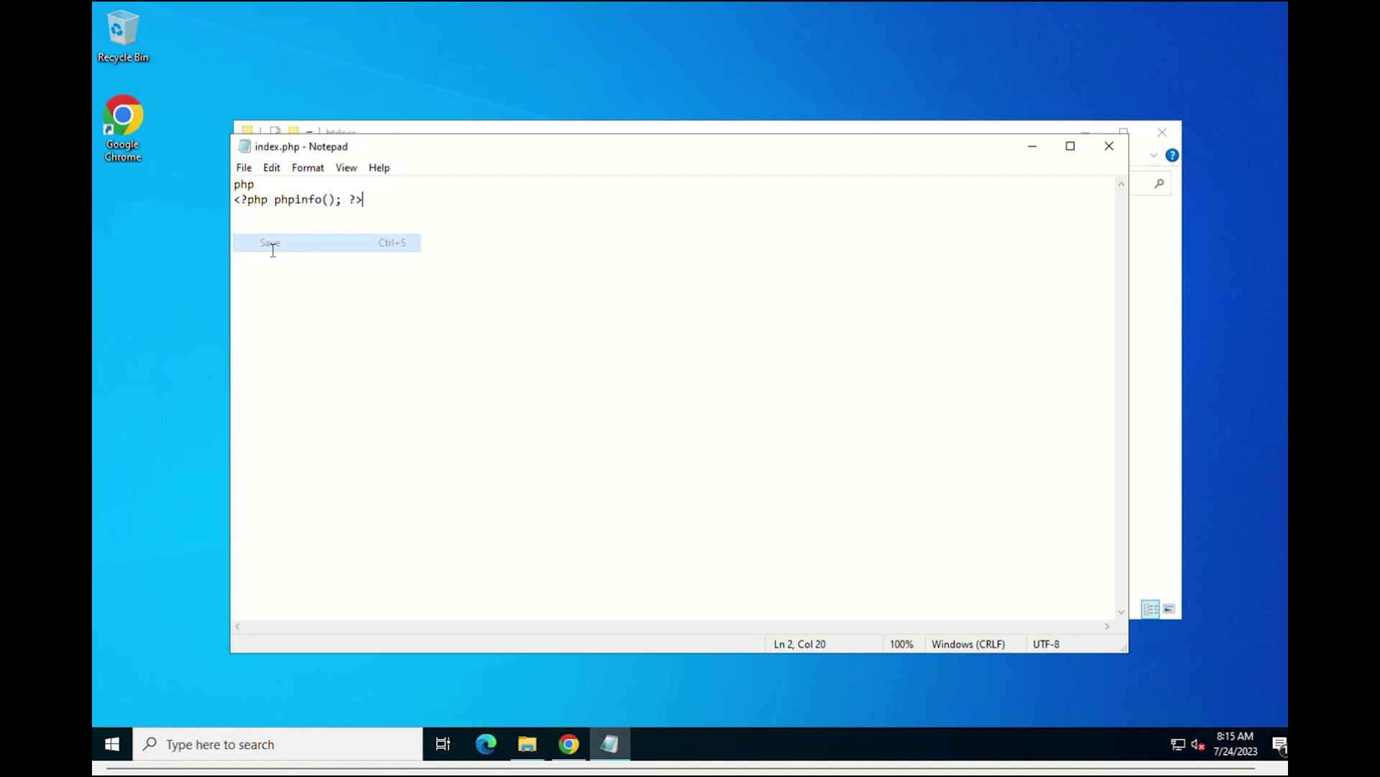
pyautogui.click(1110, 146)
# Step: Reload localhost in Chrome, open index.php.html, and scroll through the PHP 8.2.8 phpinfo output
pyautogui.click(569, 744)
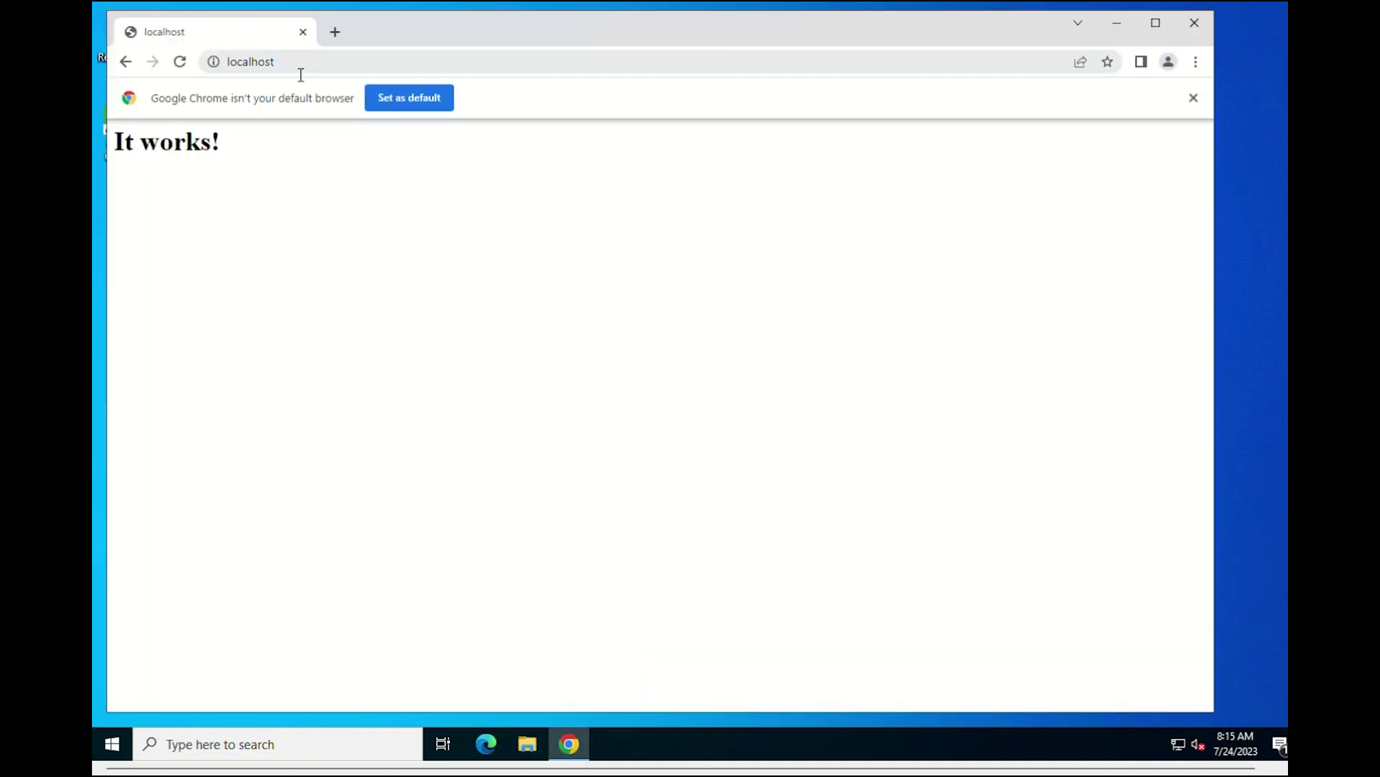
pyautogui.click(180, 62)
pyautogui.click(197, 143)
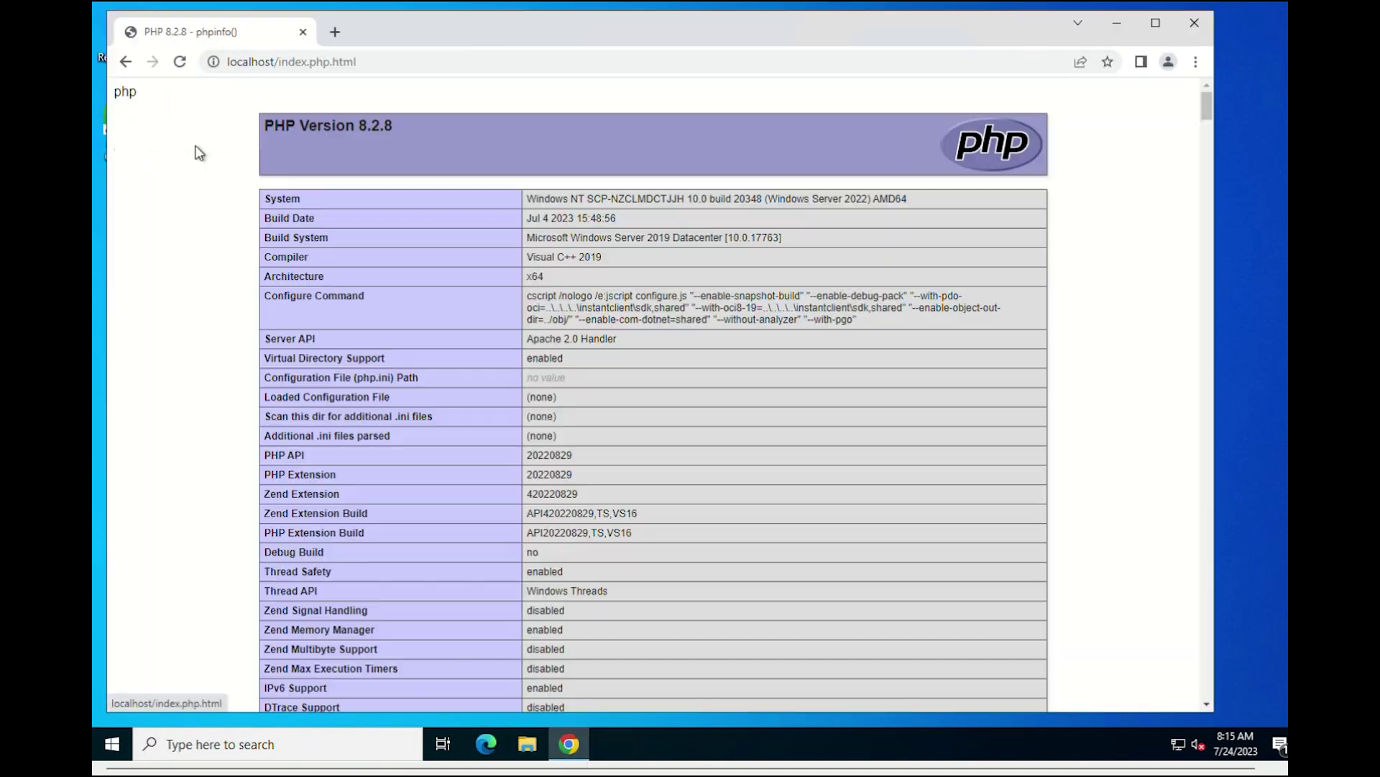
pyautogui.scroll(-2, 451, 266)
pyautogui.scroll(-2, 448, 260)
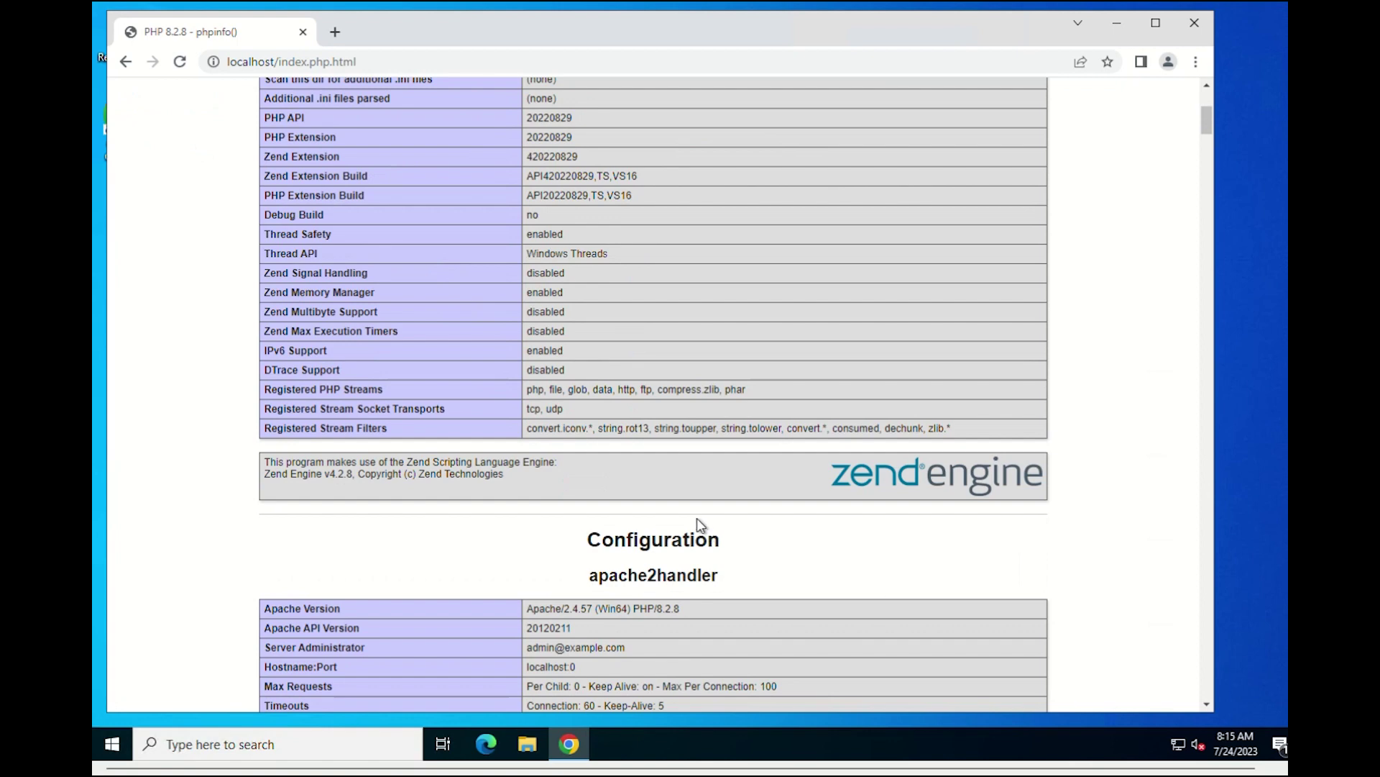
pyautogui.scroll(-10, 694, 516)
pyautogui.scroll(15, 686, 504)
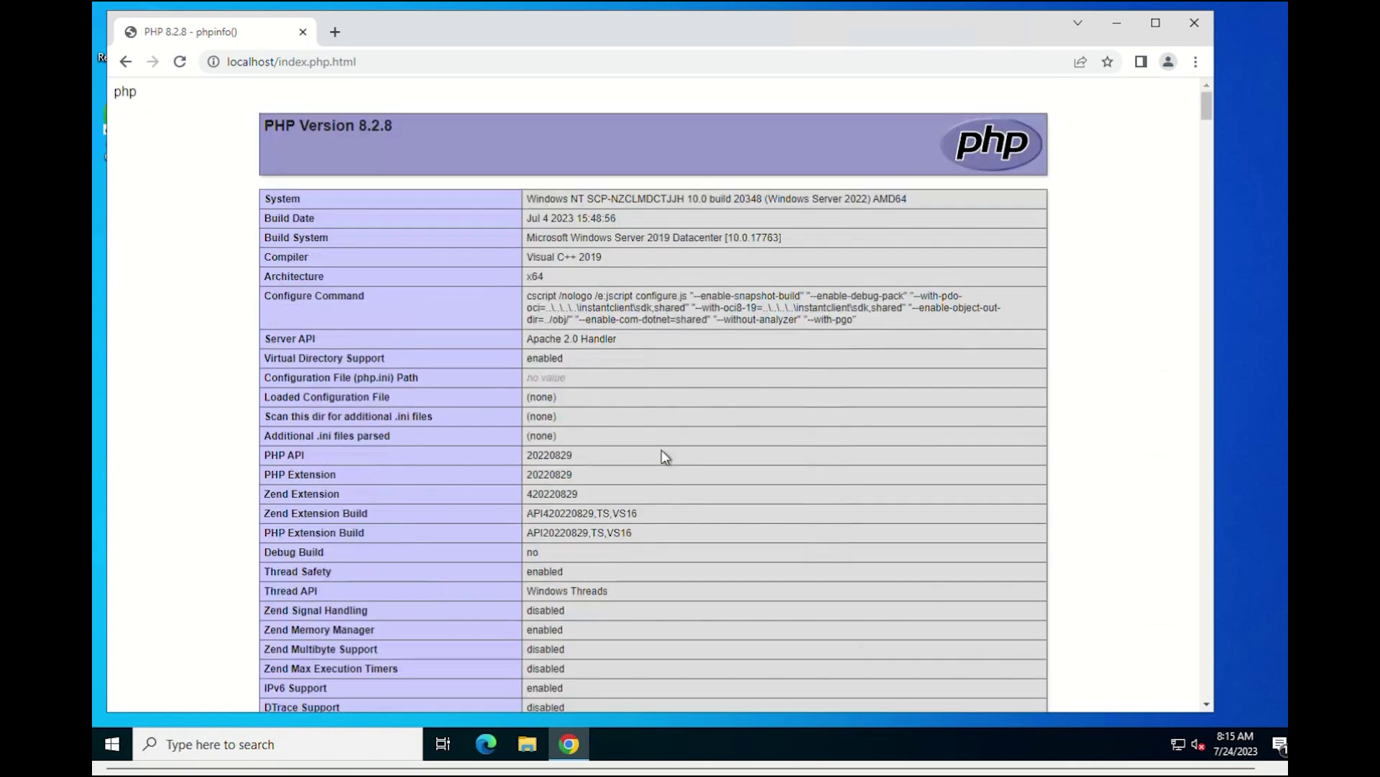